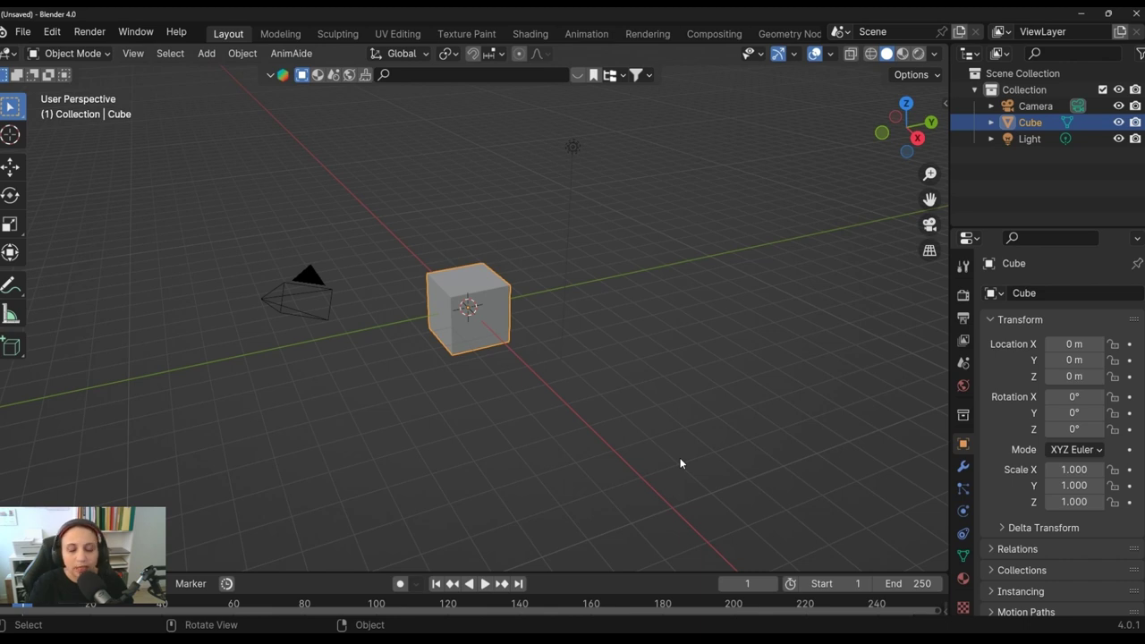
Switch the 3D viewport to Front Orthographic view with Numpad 1
key(KP_1)
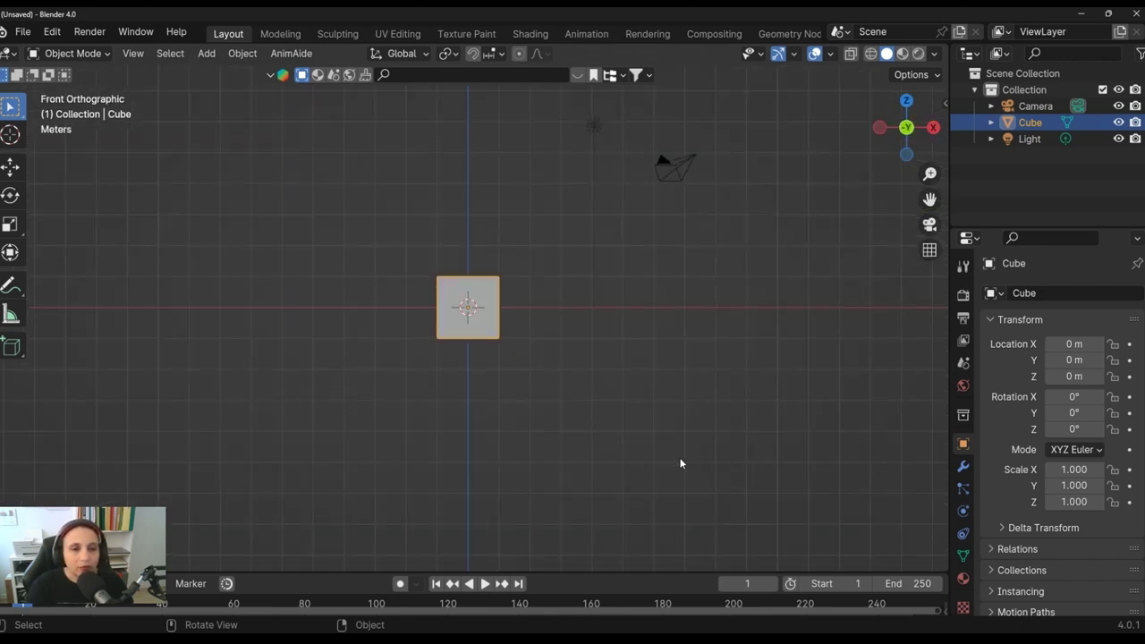
Hide the Camera and Light in the Outliner and switch to the Geometry Nodes workspace
click(1118, 106)
click(1118, 138)
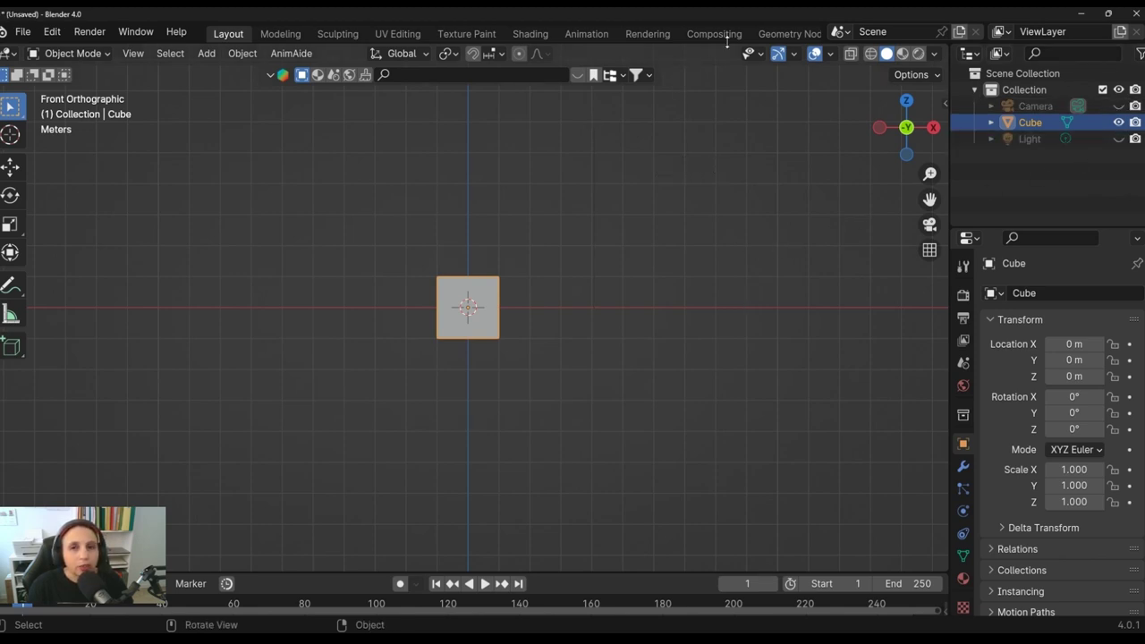
click(774, 38)
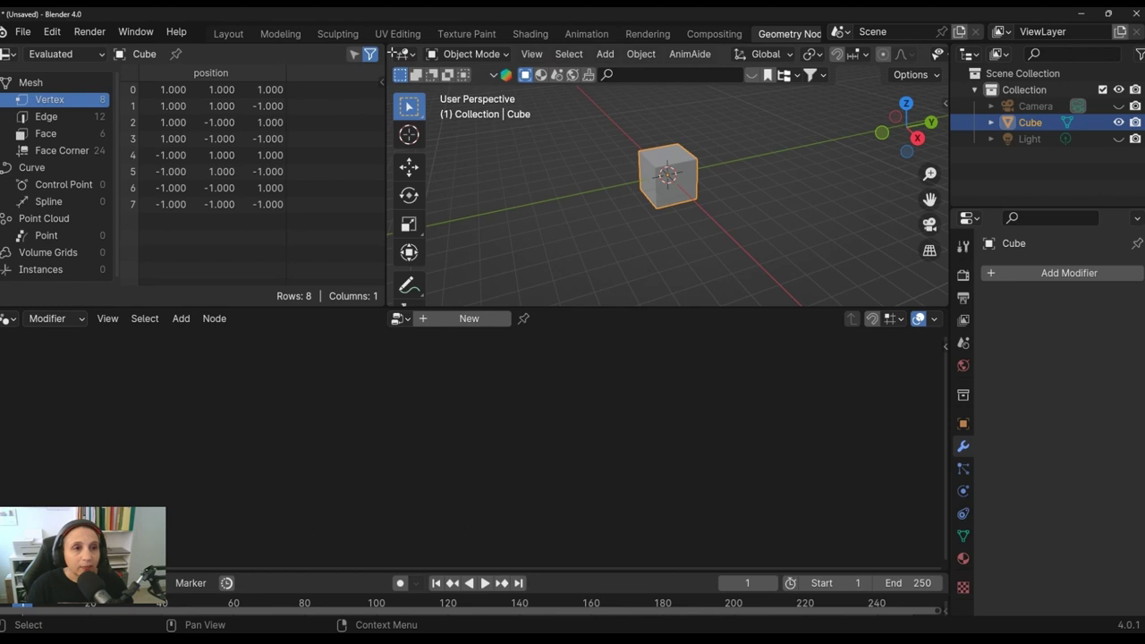
Merge the 3D viewport over the spreadsheet and create a new Geometry Nodes tree on the cube
drag(396, 51, 369, 54)
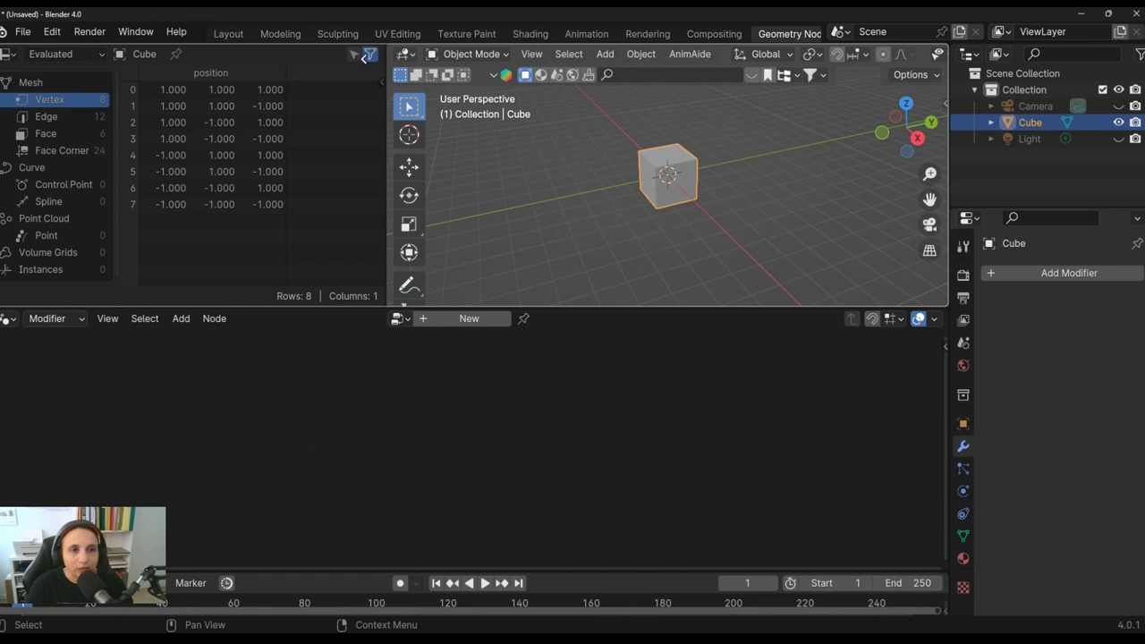
drag(365, 58, 352, 59)
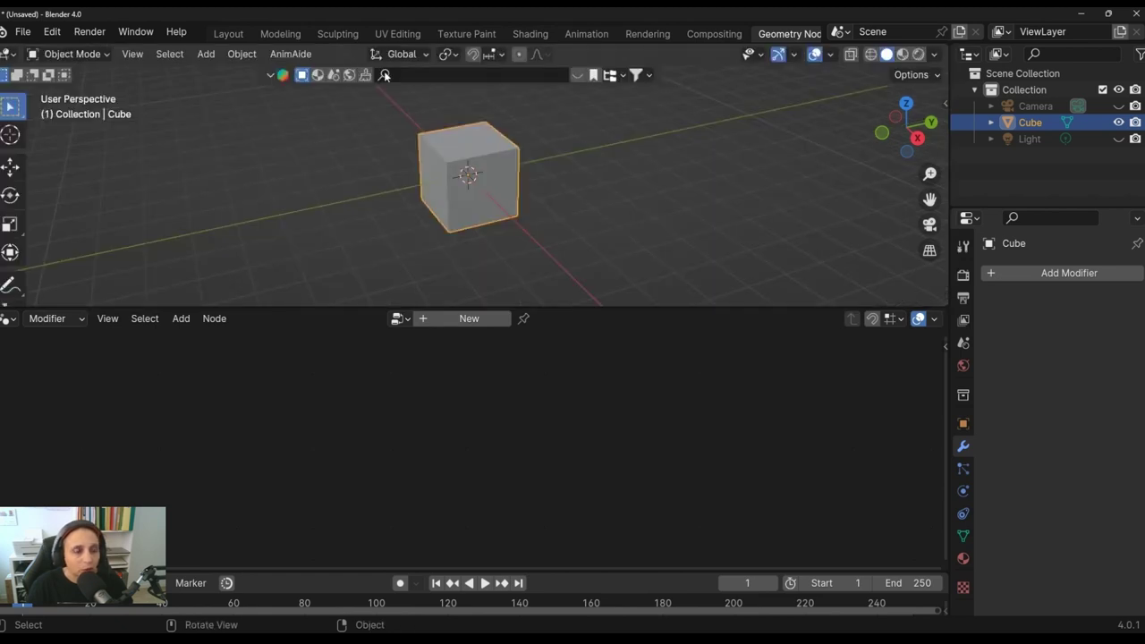
scroll(636, 227, up, 2)
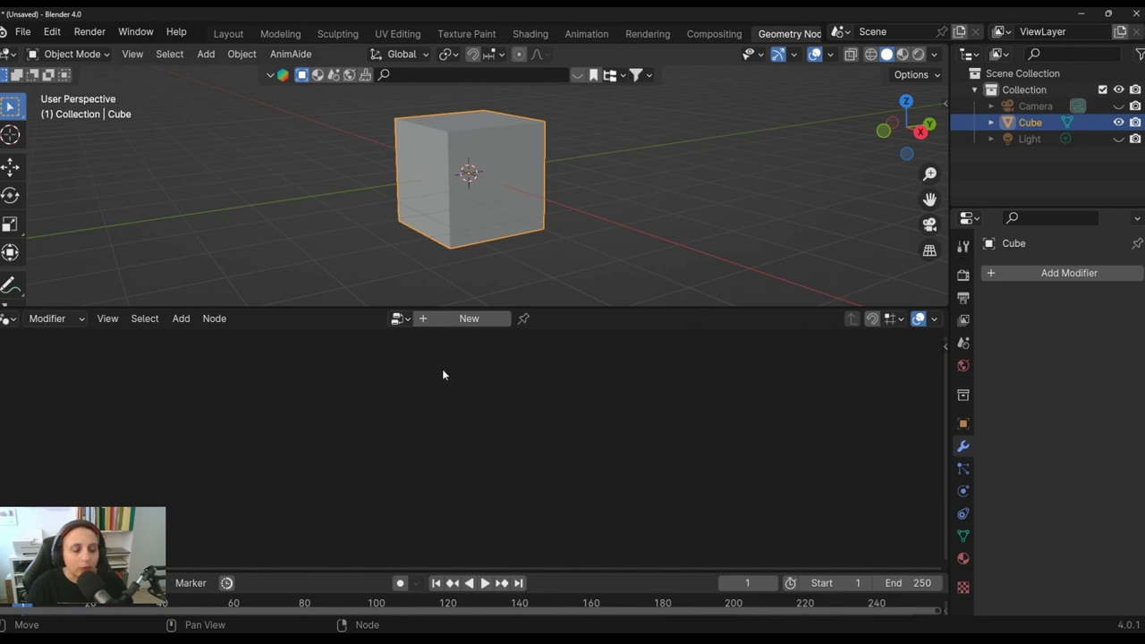
click(423, 320)
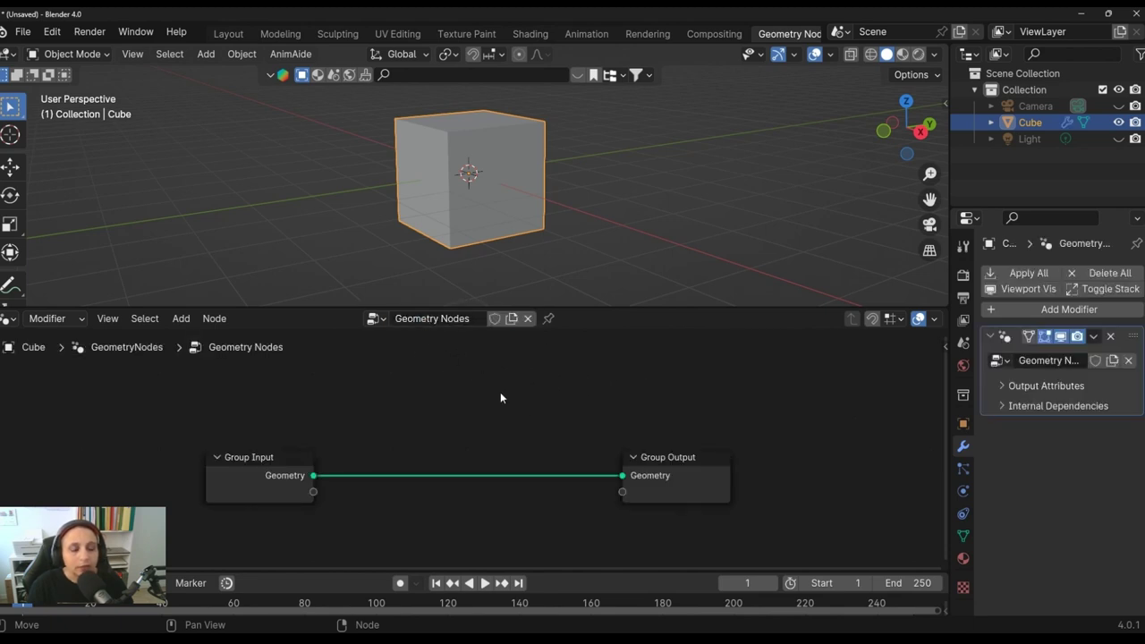
drag(546, 309, 545, 323)
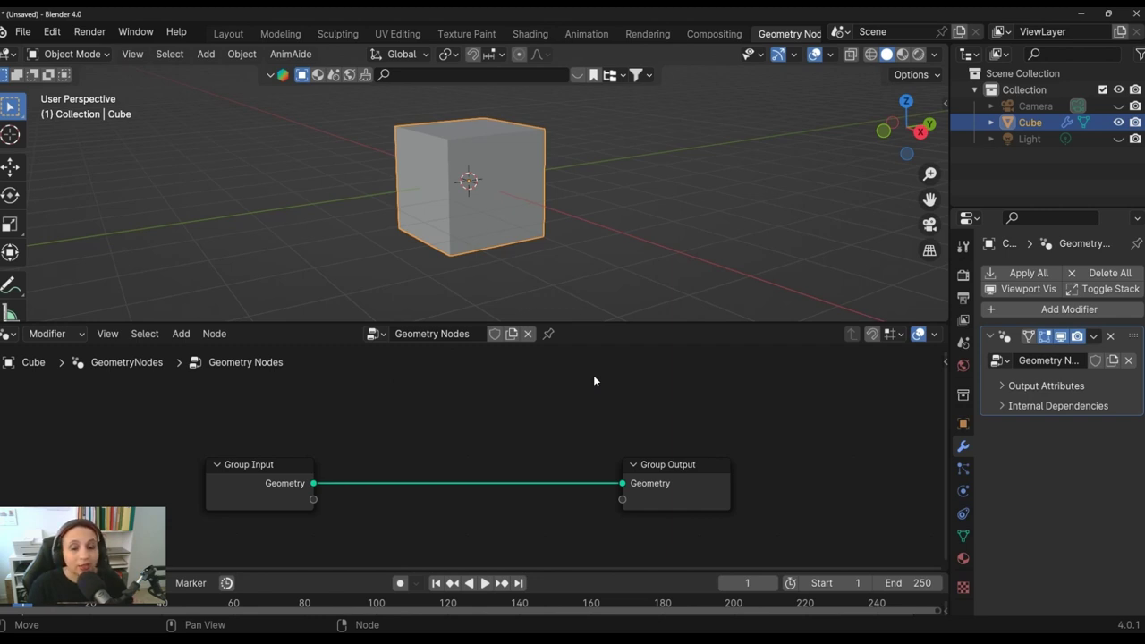
Delete the Group Input node and move Group Output up and to the left
click(283, 468)
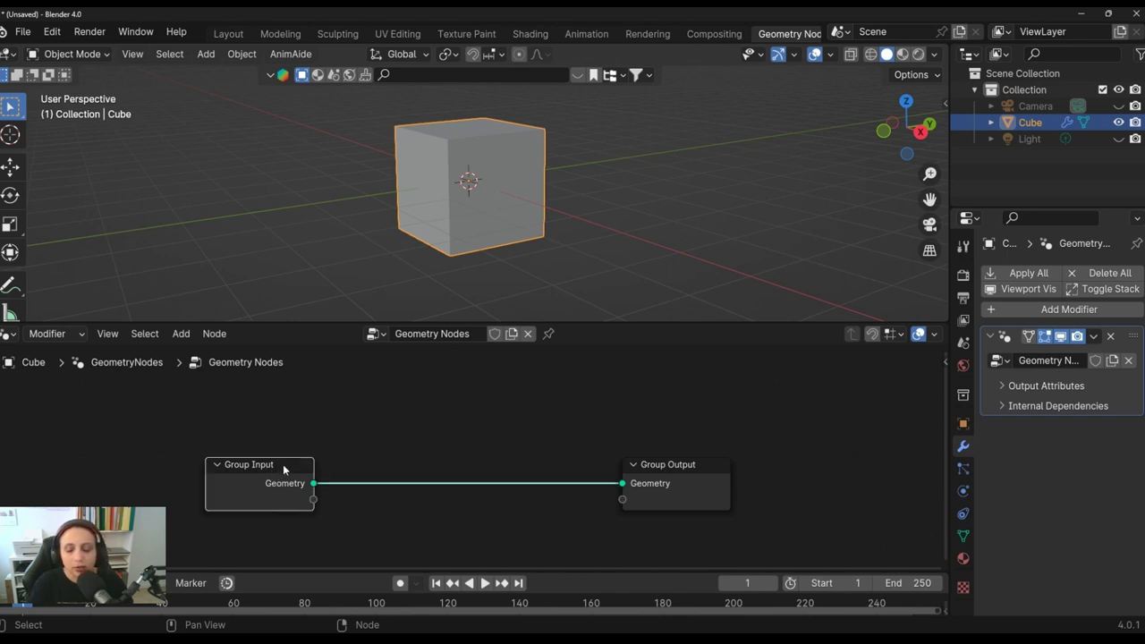
key(x)
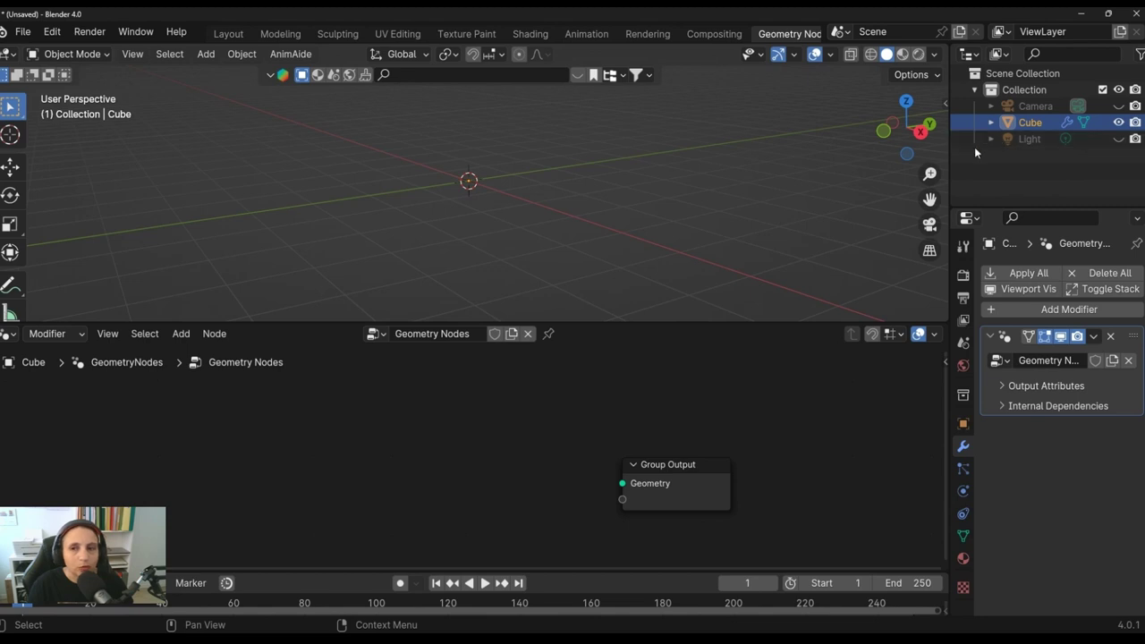
drag(673, 470, 612, 435)
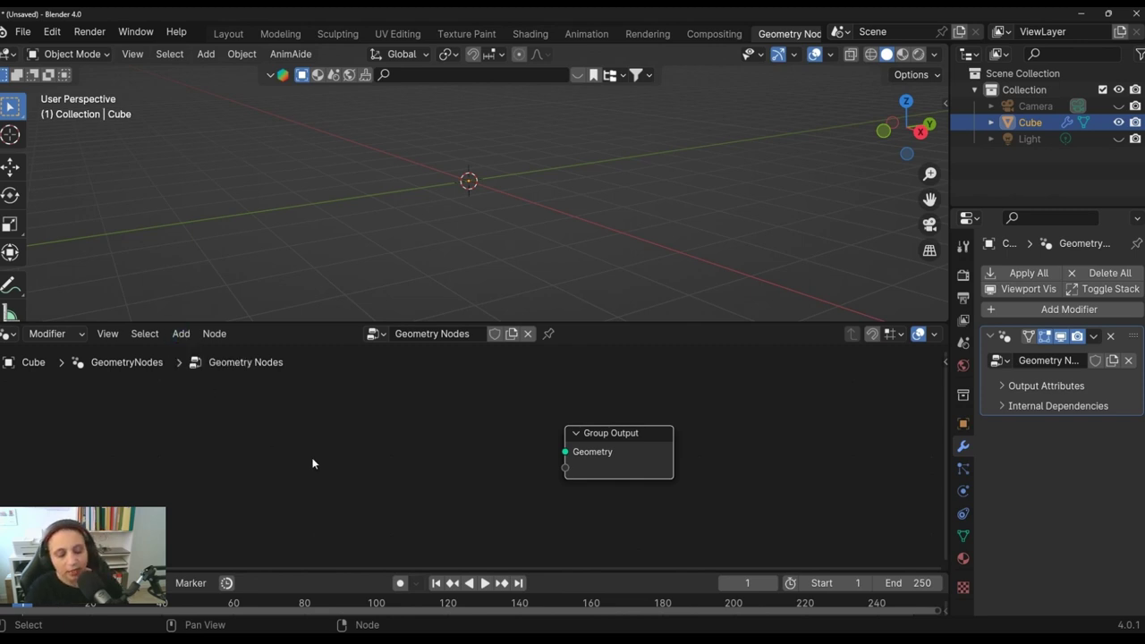
Add a Spiral curve node (2 rotations, 2 m height) to the left of Group Output
key(shift+a)
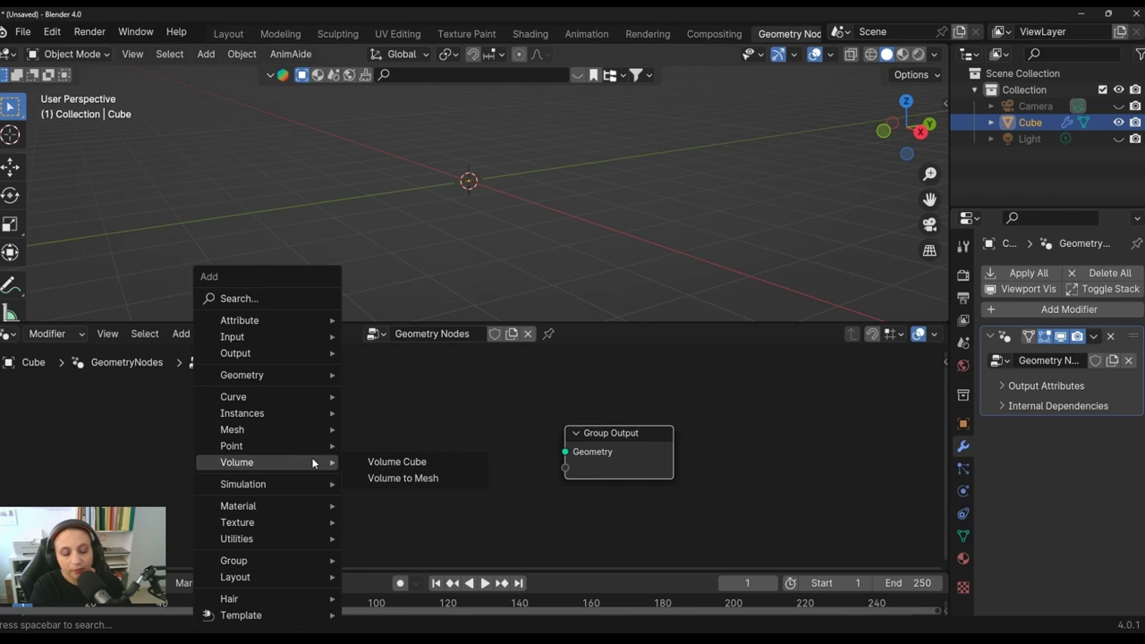
text(s)
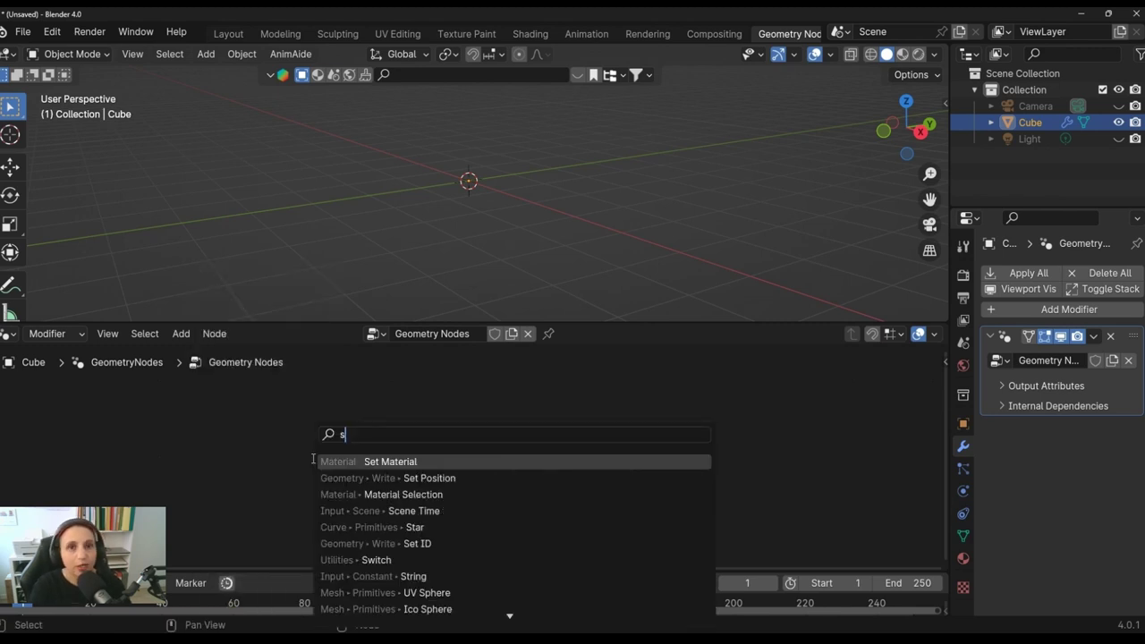
text(pir)
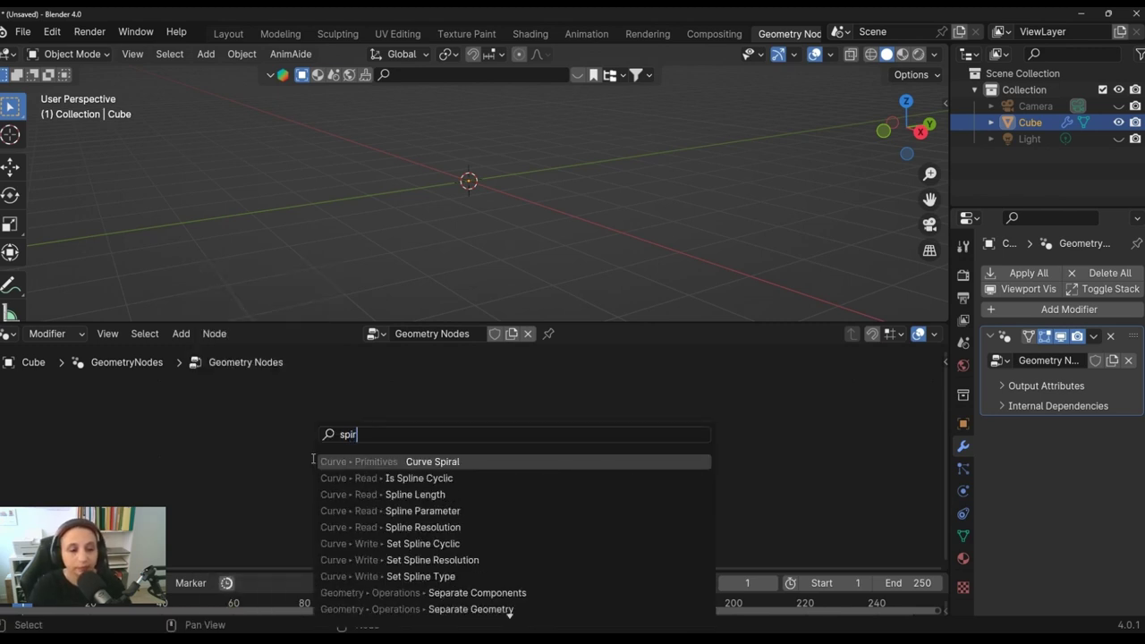
click(467, 463)
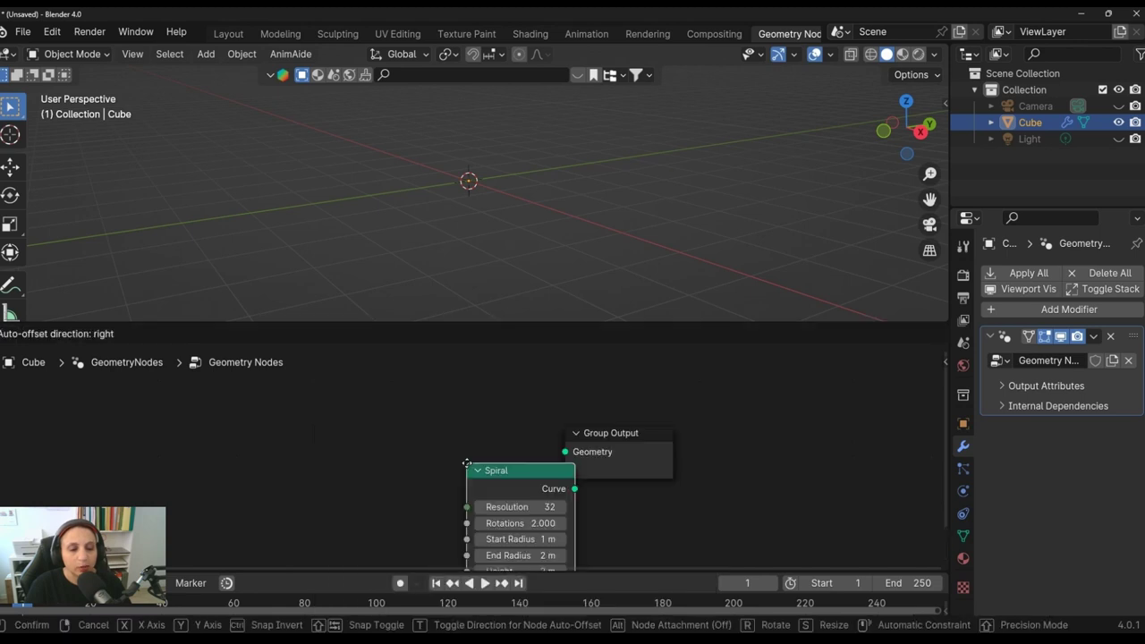
click(245, 410)
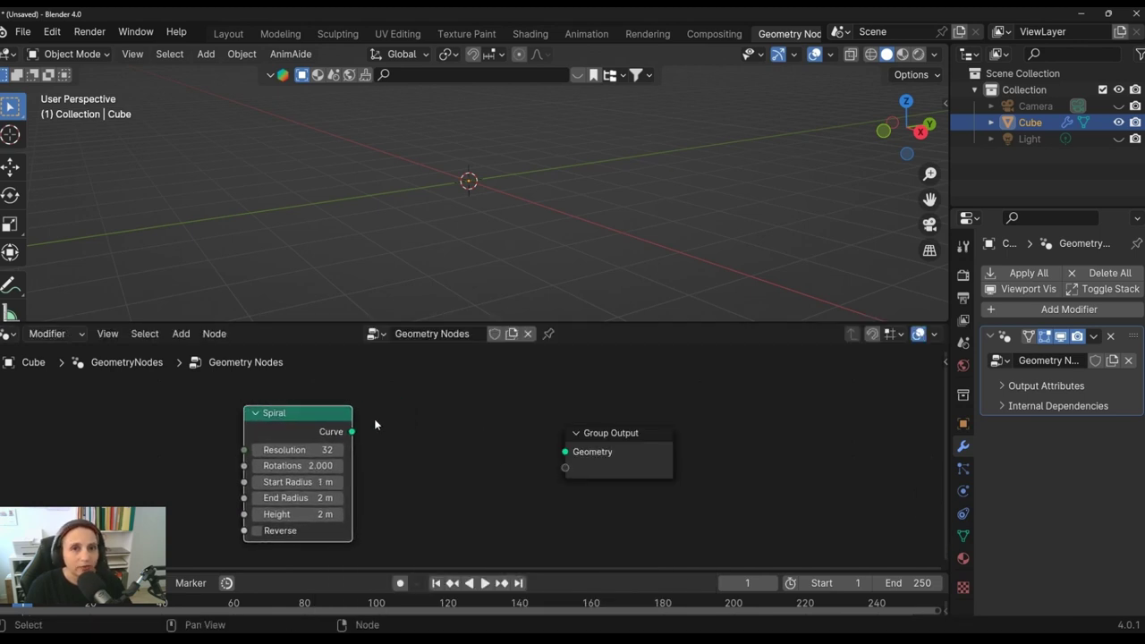
click(177, 337)
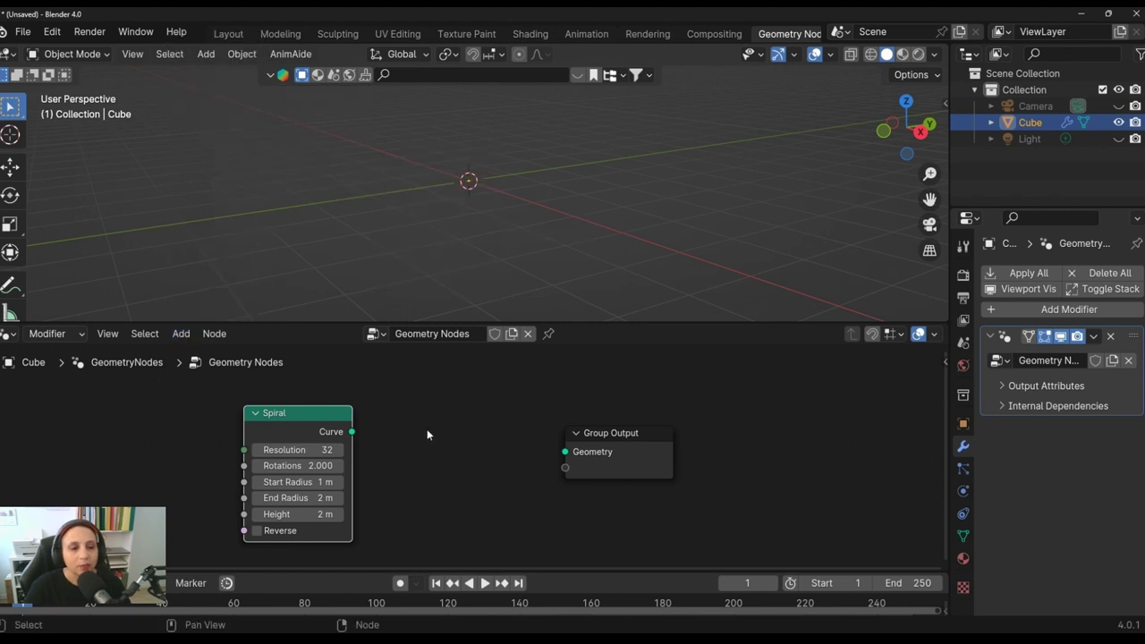
Move the Spiral node left and drop a Transform Geometry node between it and Group Output
drag(323, 419, 272, 417)
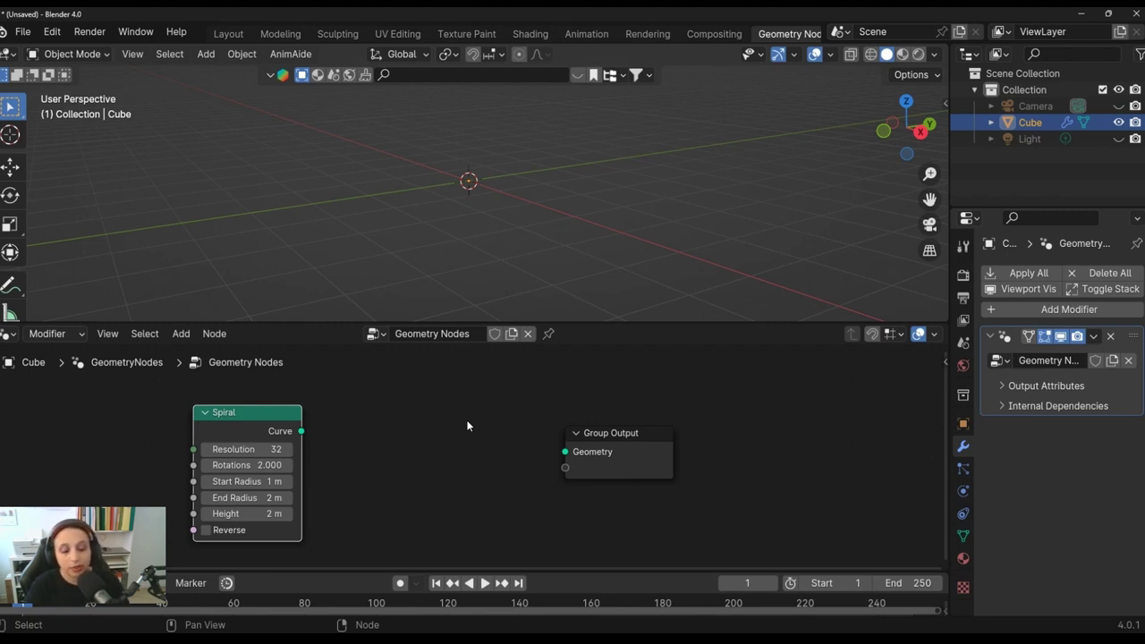
key(shift+a)
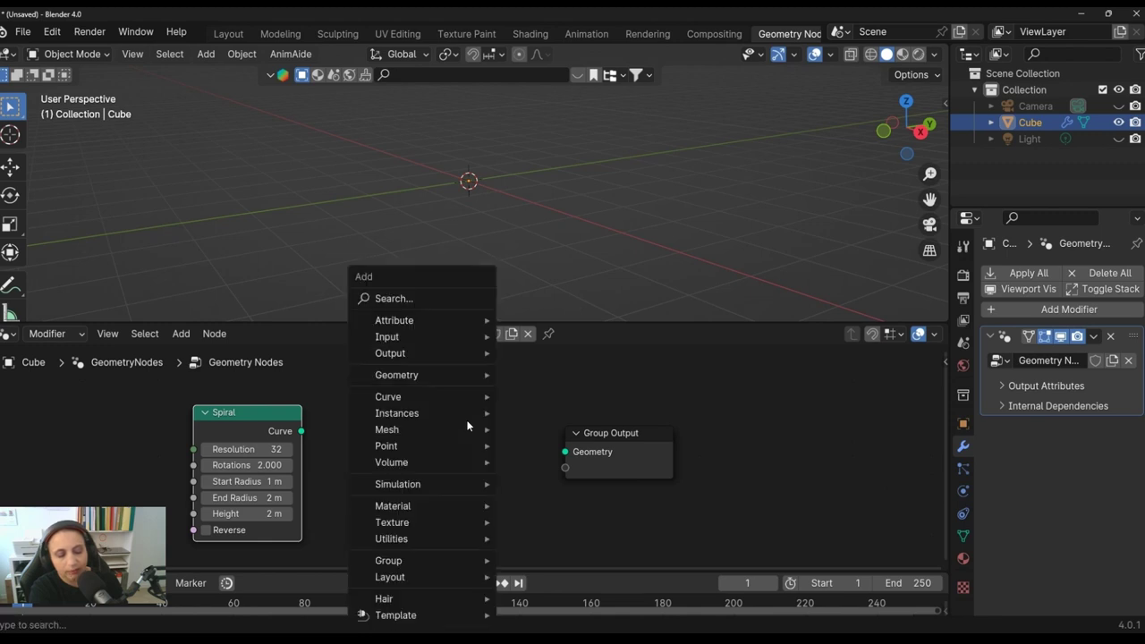
text(s)
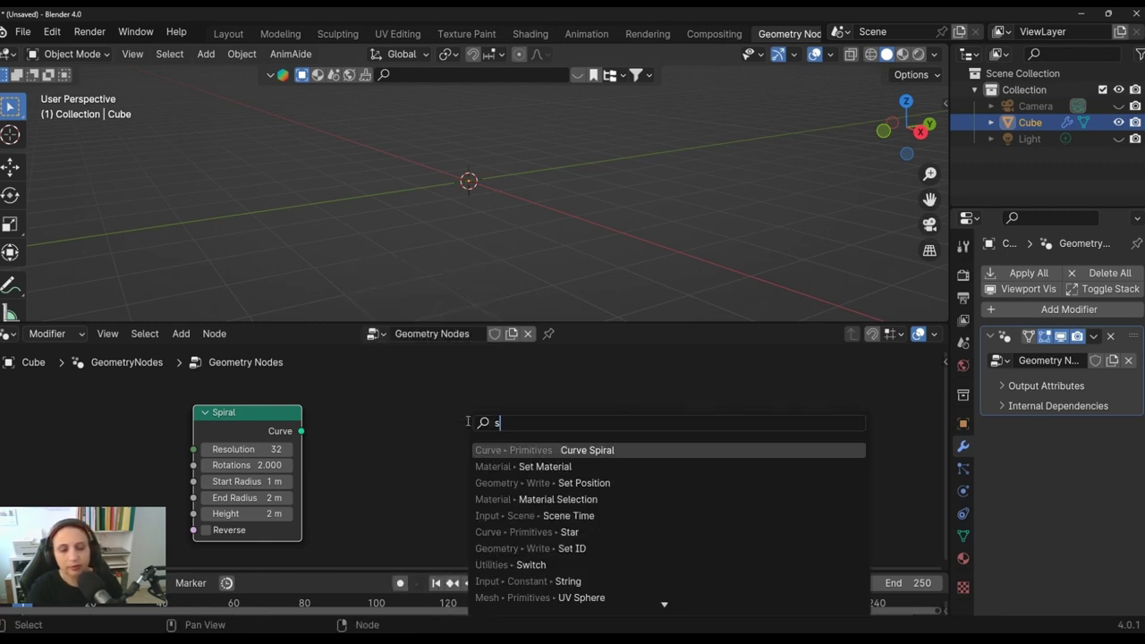
key(BackSpace)
text(trs)
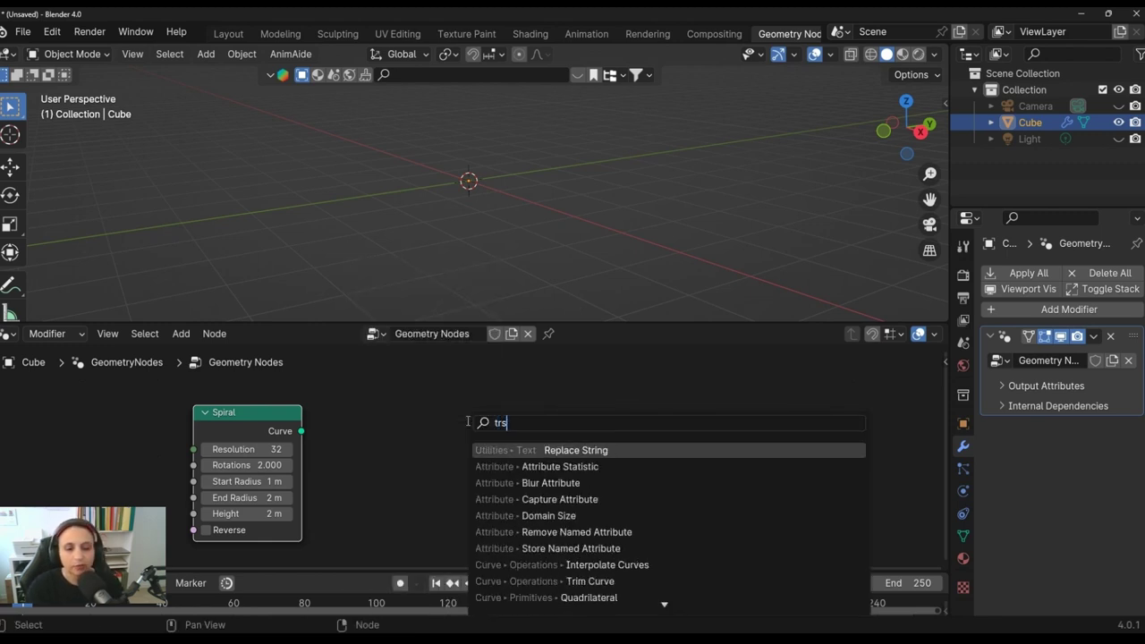
key(BackSpace)
text(st)
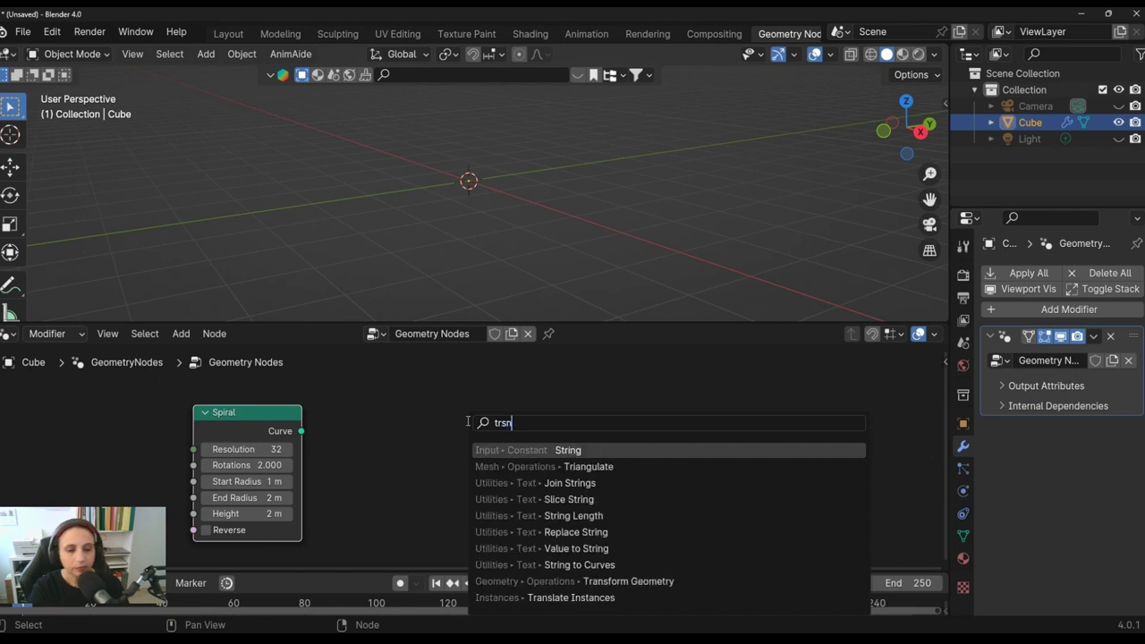
key(BackSpace)
key(BackSpace)
text(an)
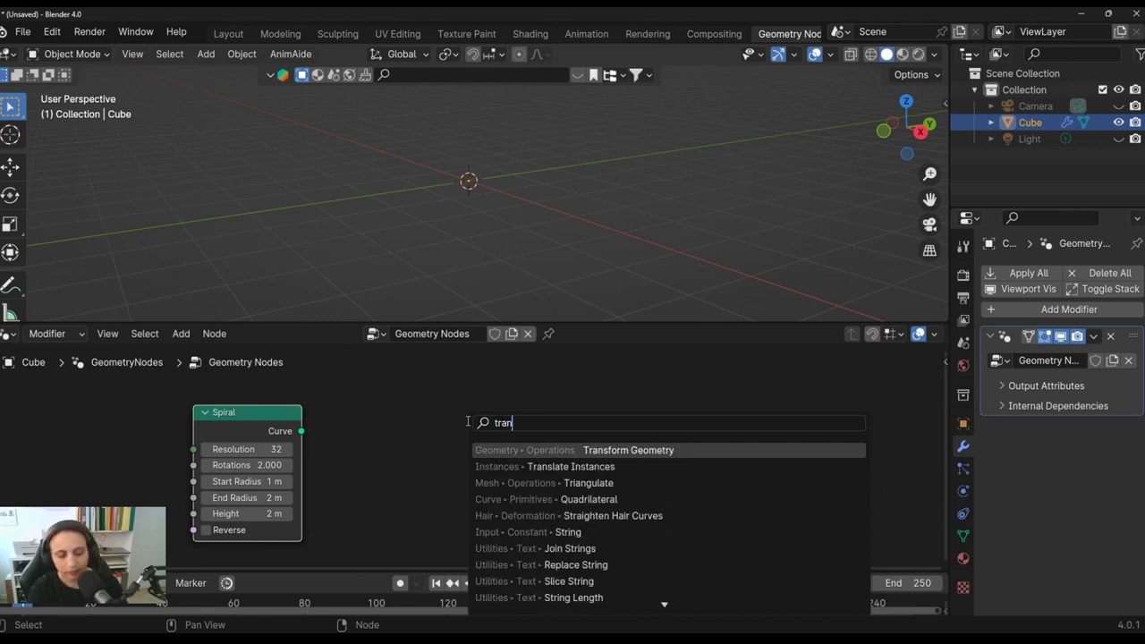
text(s)
click(592, 450)
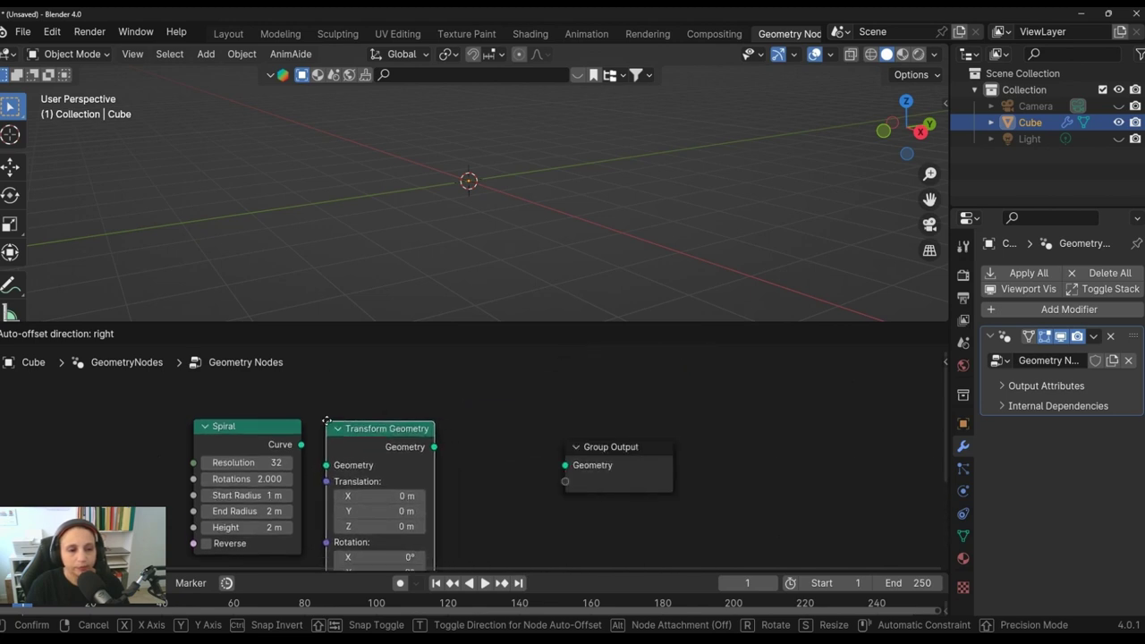
click(266, 445)
Enlarge the node editor area and adjust the zoom on the nodes
drag(597, 315, 616, 275)
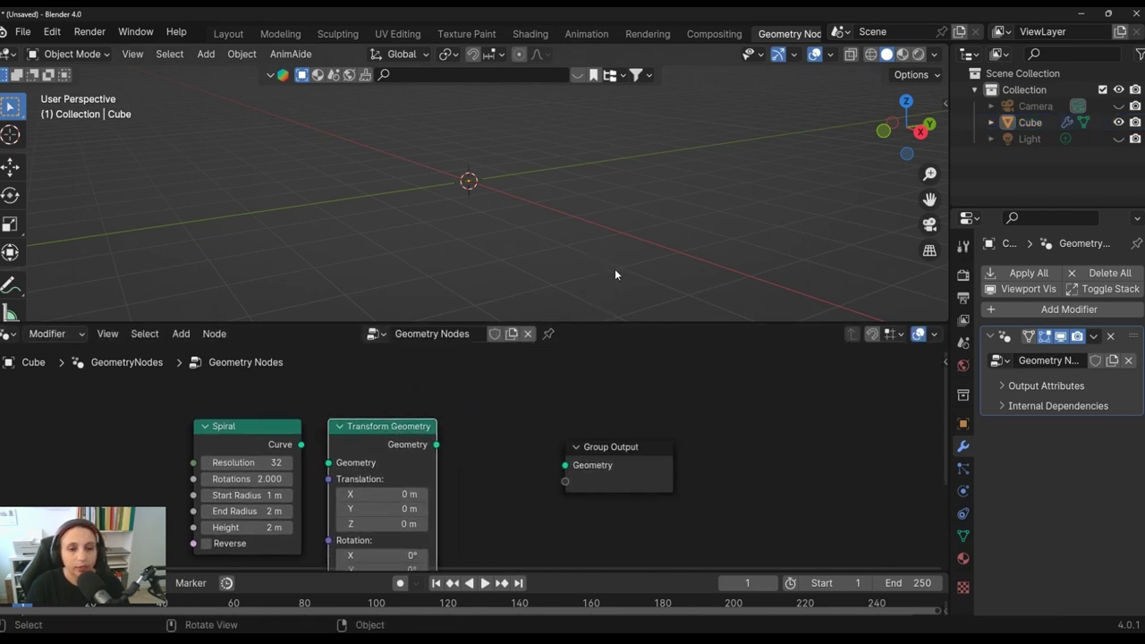
drag(615, 324, 616, 222)
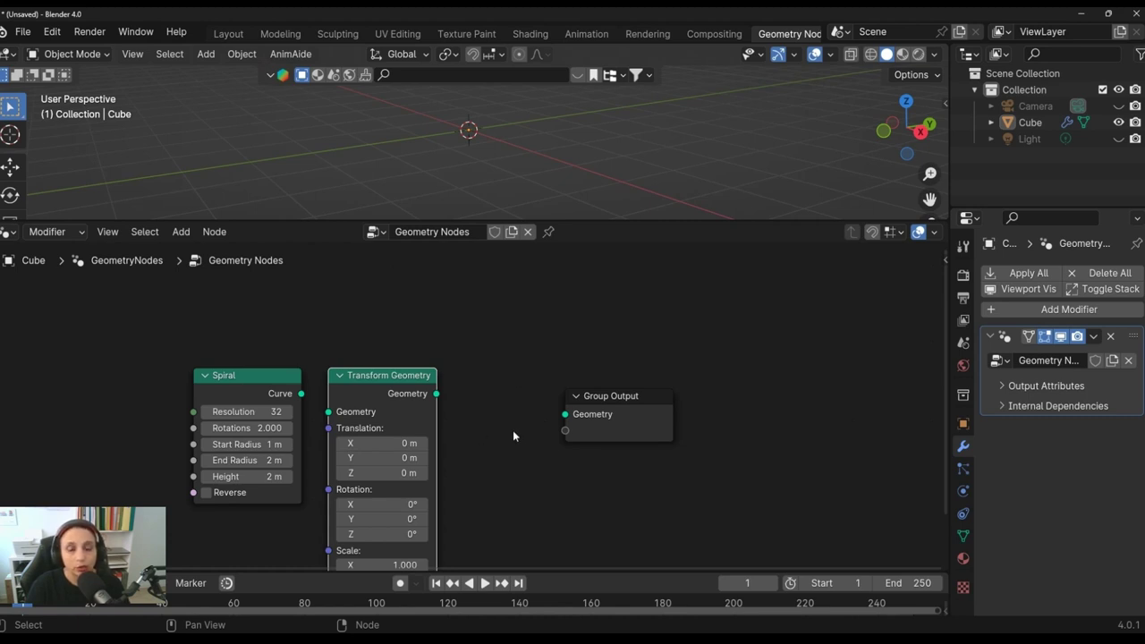
scroll(512, 435, down, 2)
scroll(513, 436, down, 1)
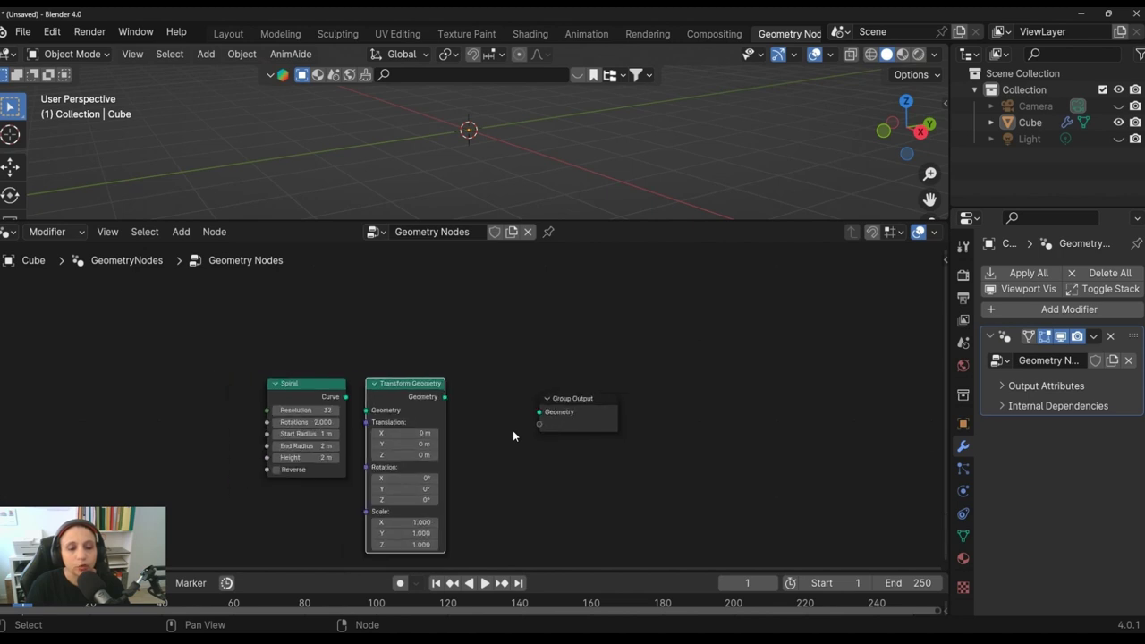
scroll(513, 436, up, 2)
scroll(483, 394, down, 1)
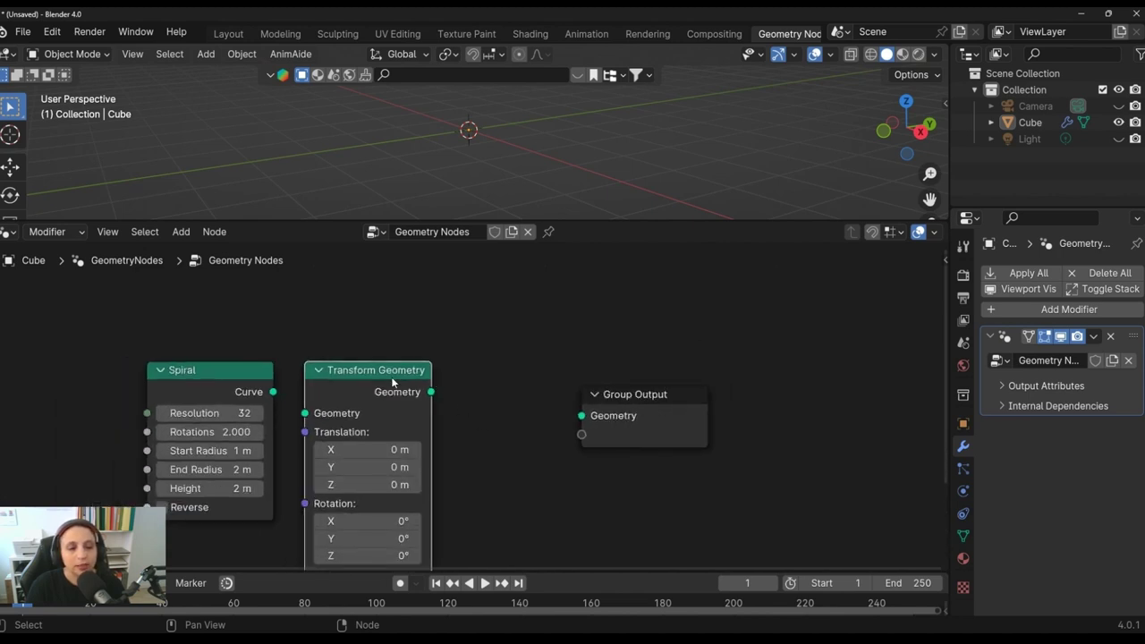
Link Spiral's Curve into Transform Geometry, shift both nodes left and Group Output right
mouse_move(385, 371)
mouse_down()
mouse_move(396, 374)
mouse_move(408, 292)
mouse_move(467, 326)
mouse_up()
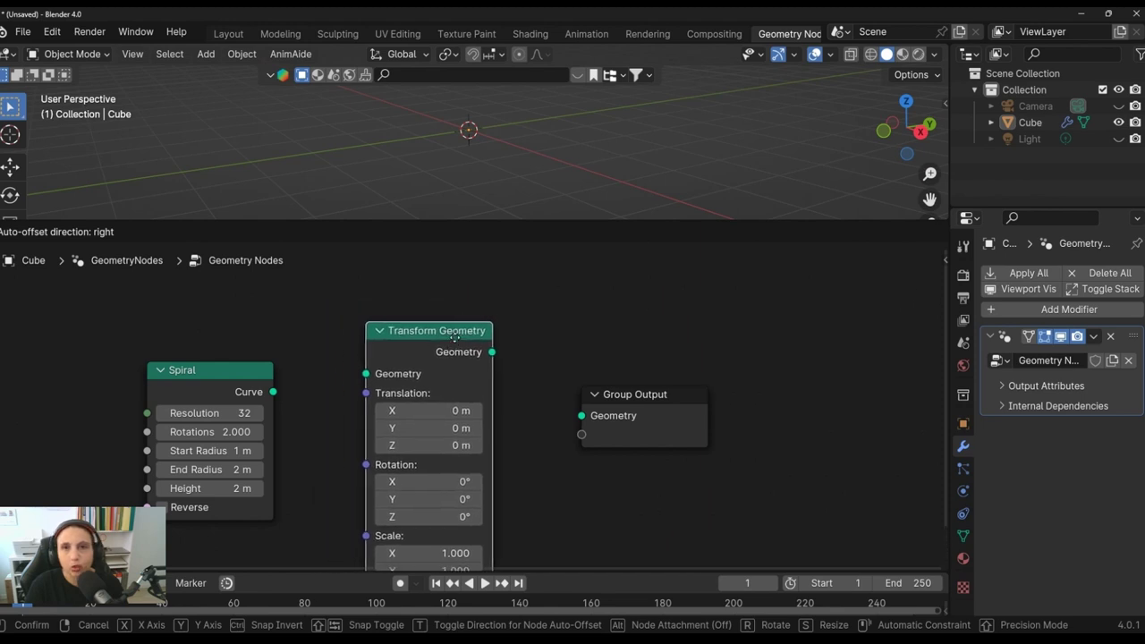
drag(467, 325, 420, 330)
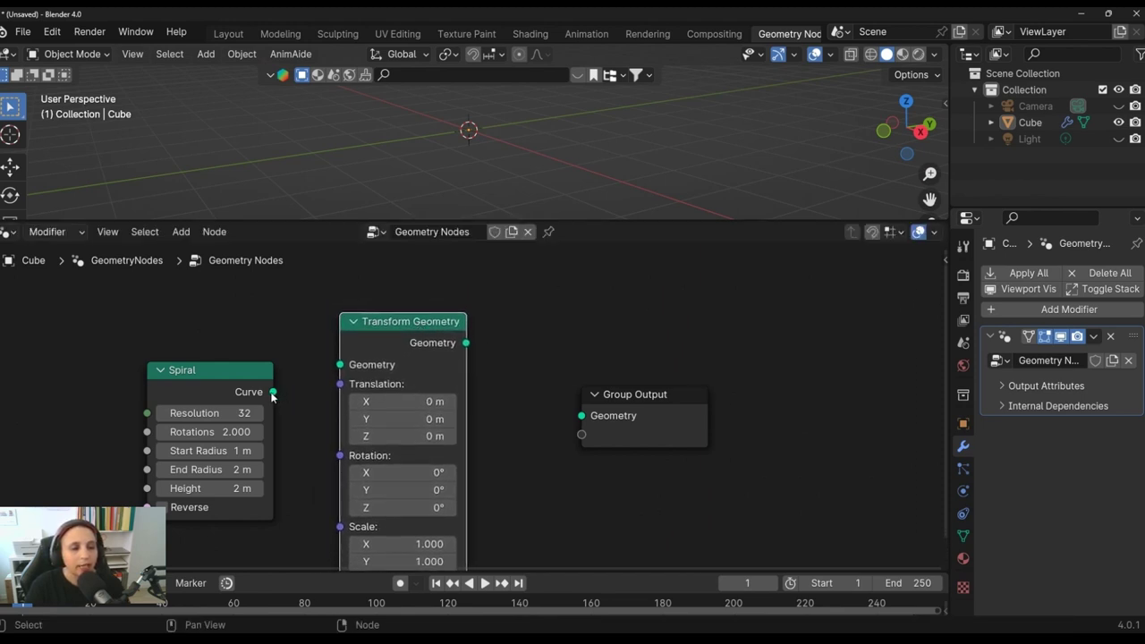
drag(273, 394, 340, 365)
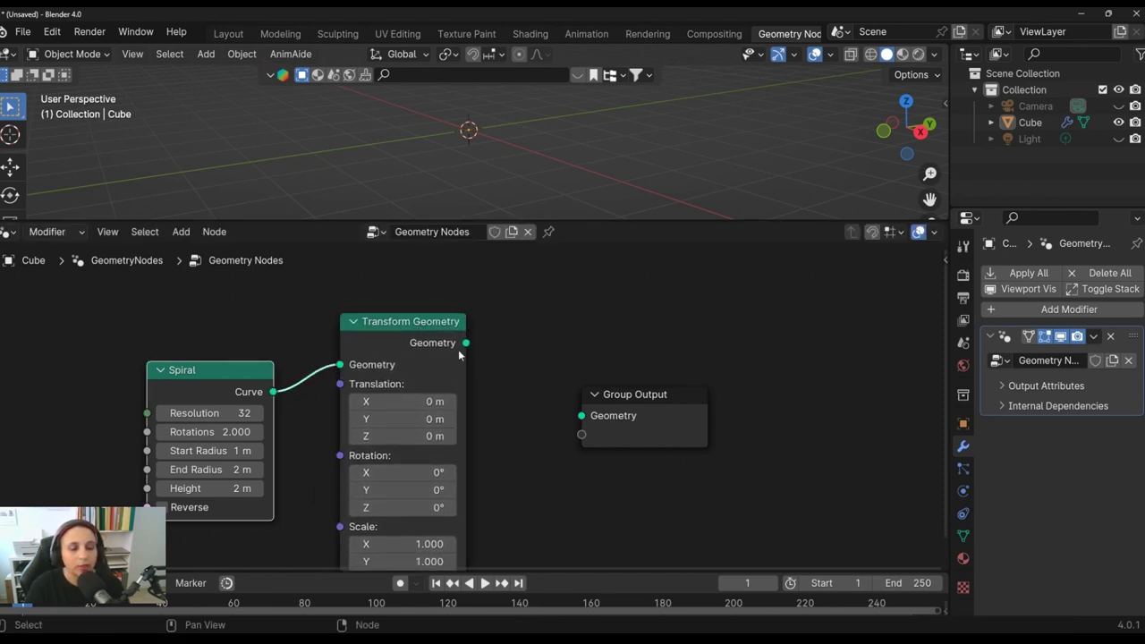
drag(212, 375, 158, 364)
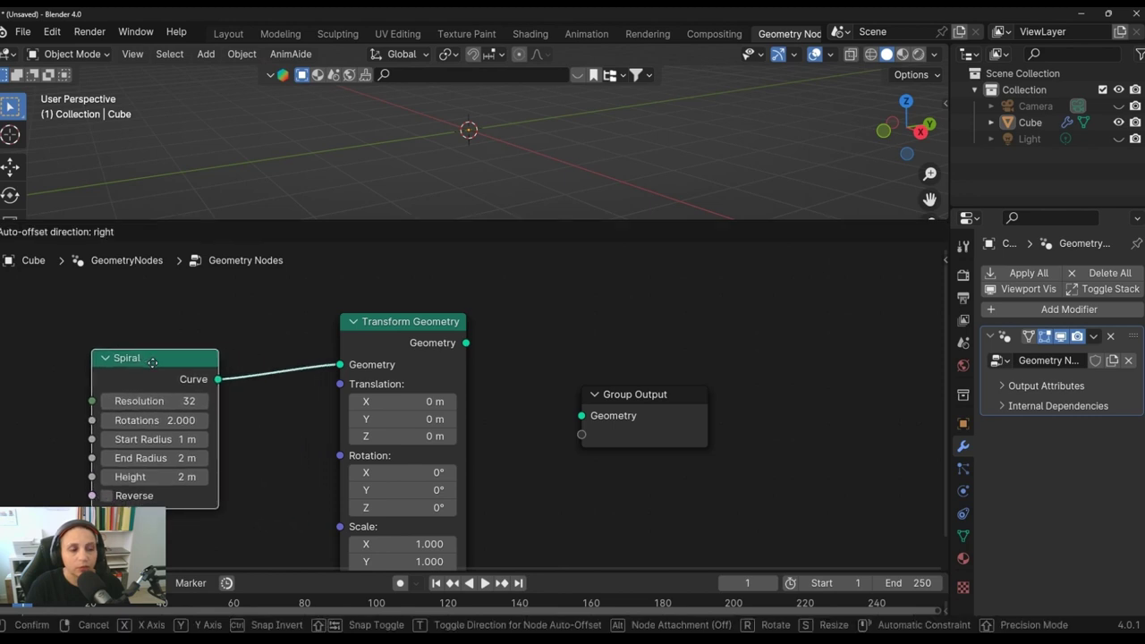
drag(413, 324, 357, 328)
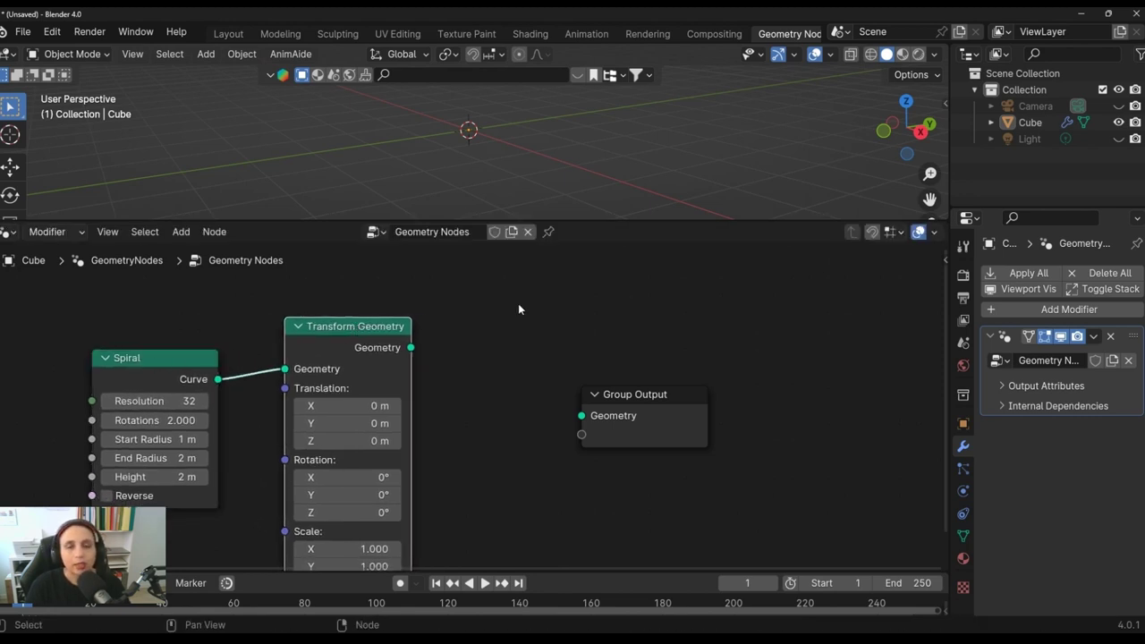
drag(674, 394, 774, 379)
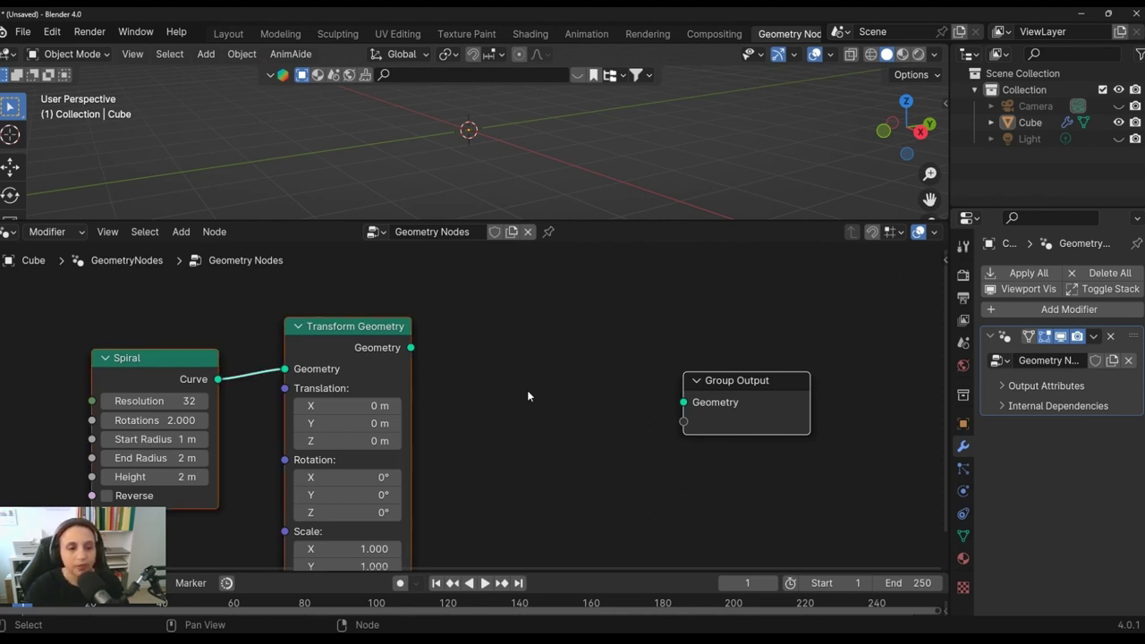
Add a Trim Curve node right after Transform Geometry
click(530, 391)
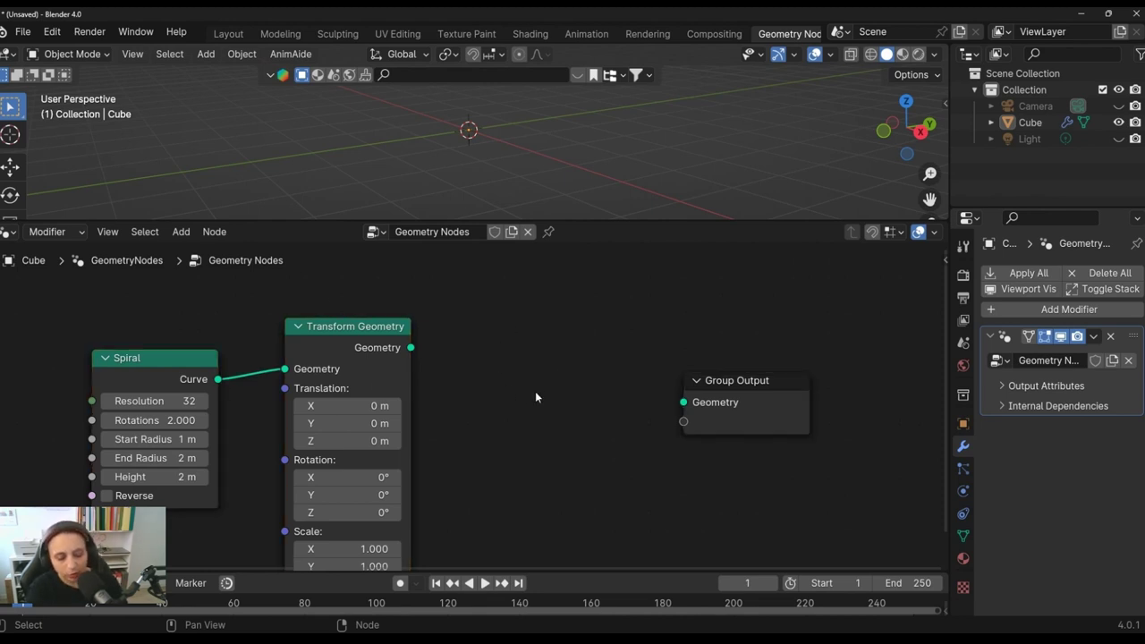
key(shift+a)
text(s)
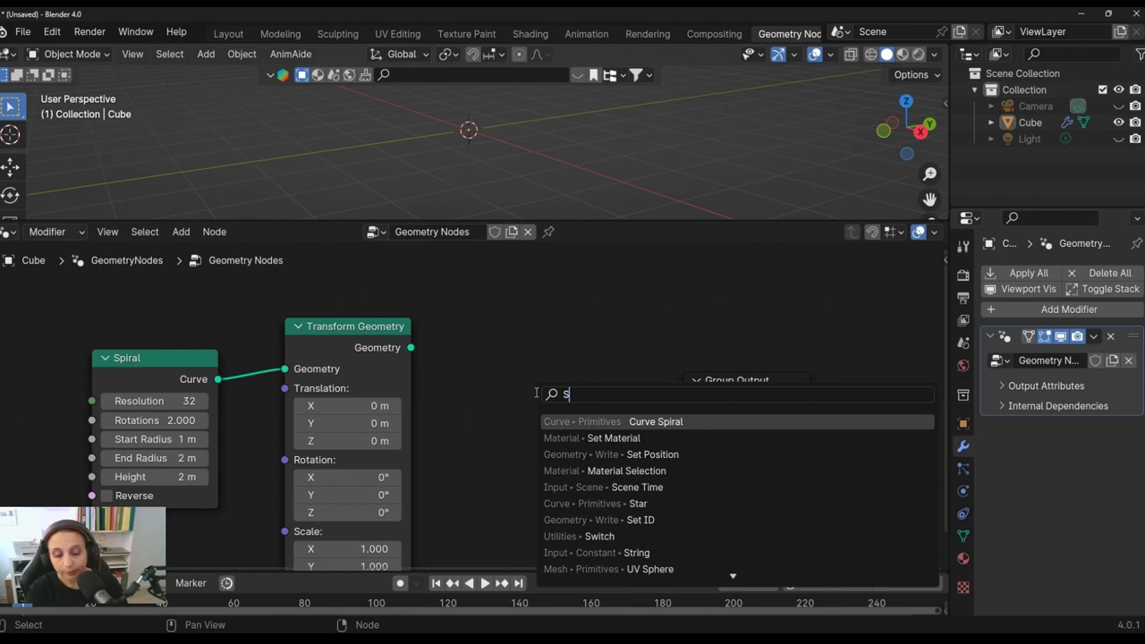
key(BackSpace)
text(TRIM)
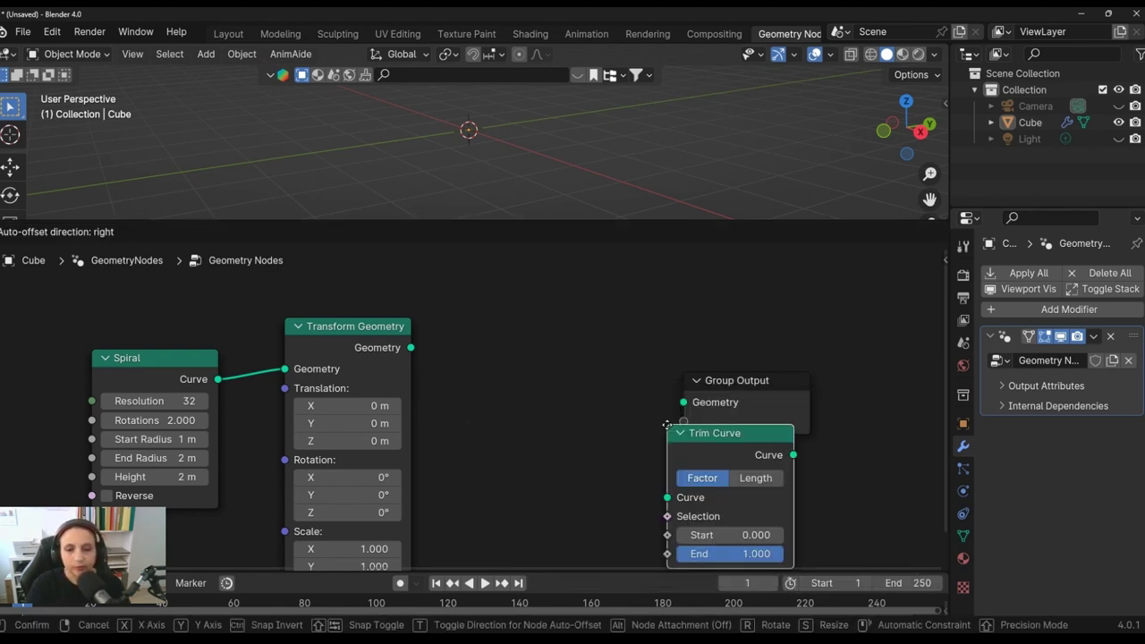
key(Return)
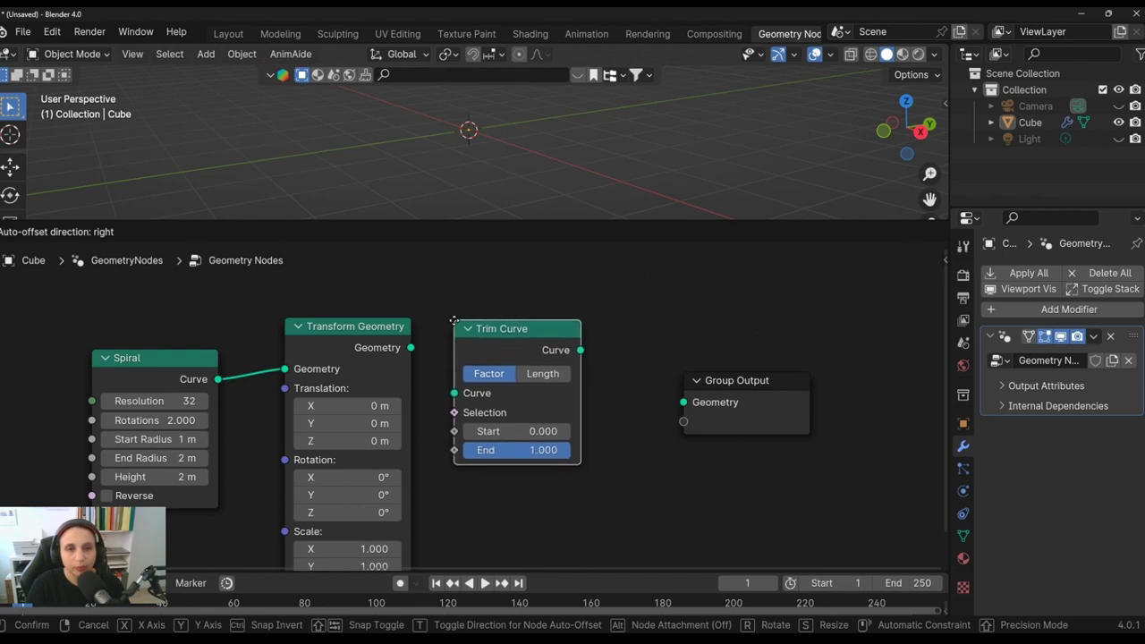
click(455, 358)
Wire Transform Geometry into Trim Curve and Trim Curve into Group Output, then enlarge the 3D view
drag(382, 337, 354, 332)
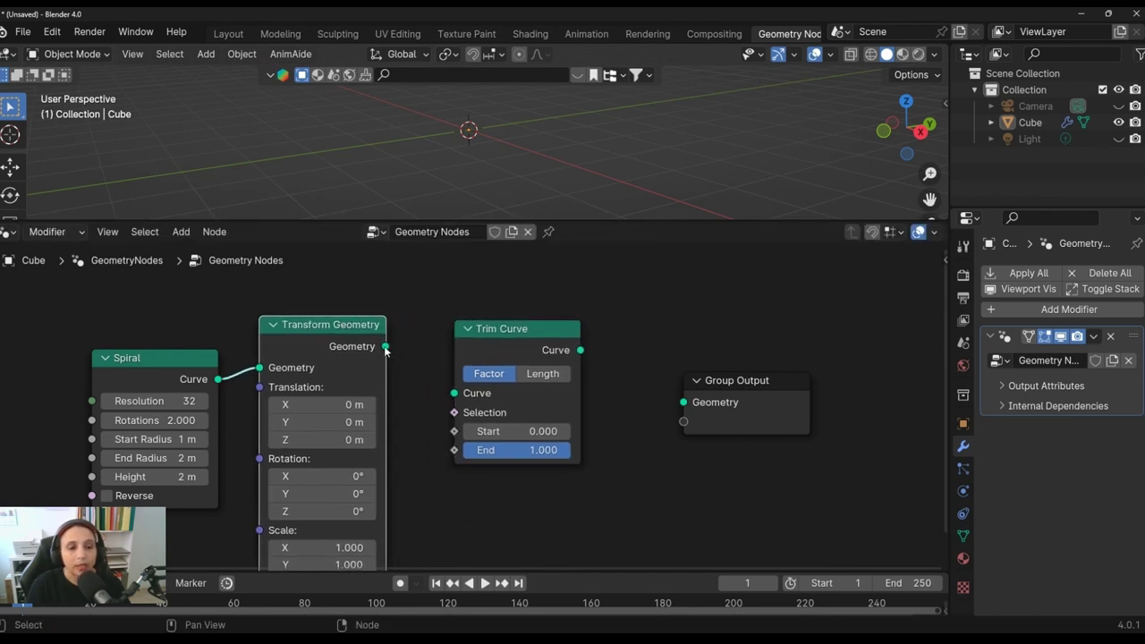
mouse_move(386, 347)
drag(385, 347, 440, 404)
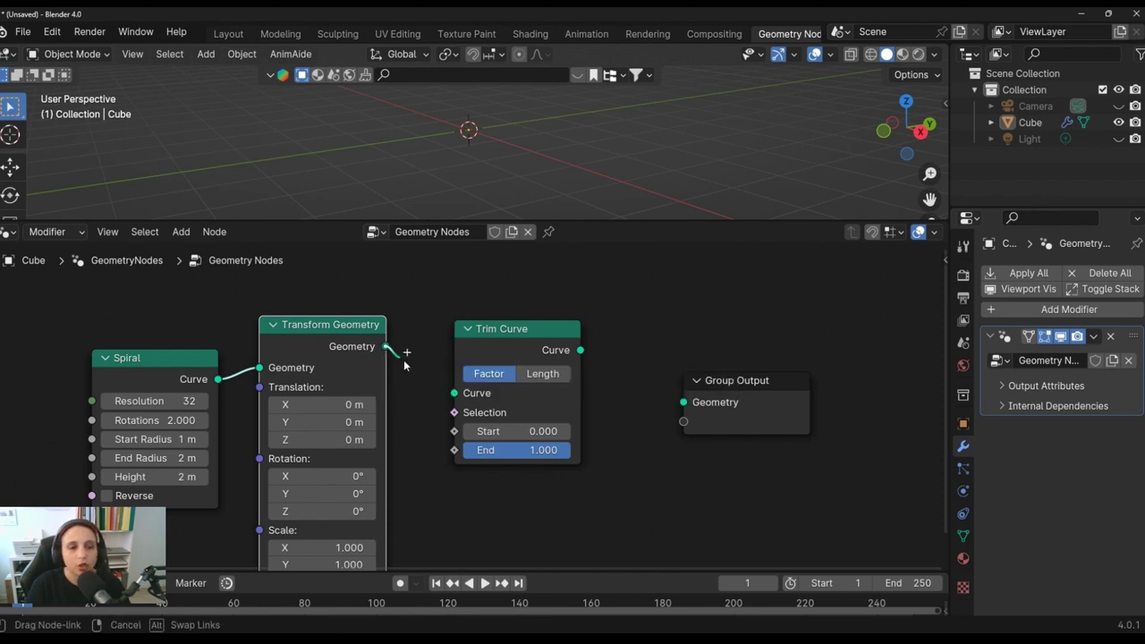
drag(203, 360, 171, 353)
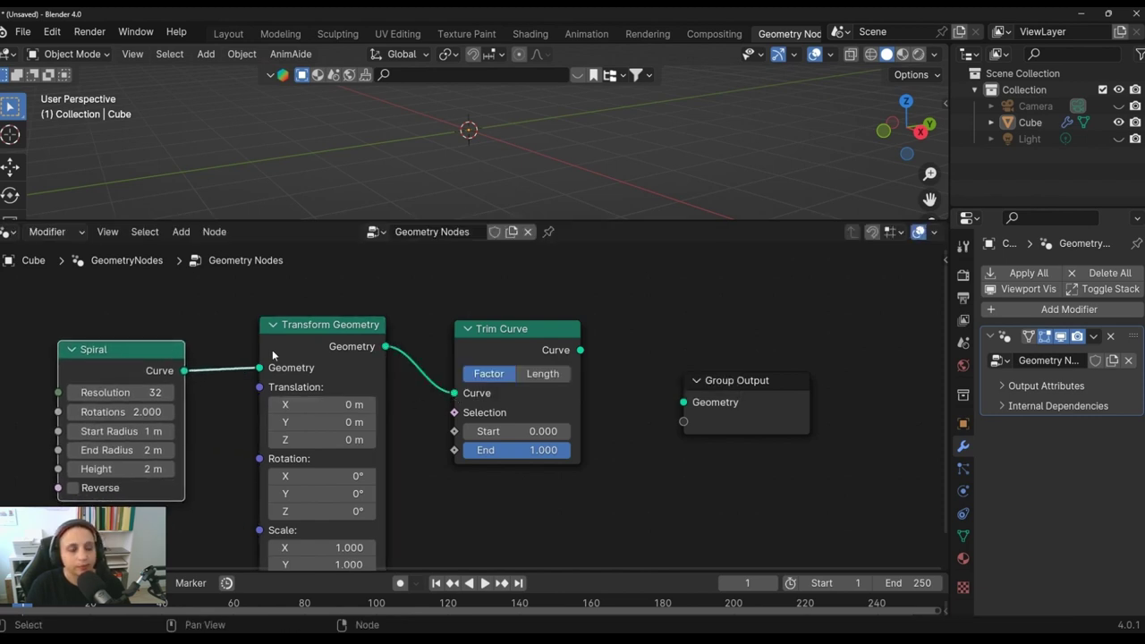
drag(322, 332, 281, 332)
drag(481, 337, 506, 394)
scroll(481, 358, down, 3)
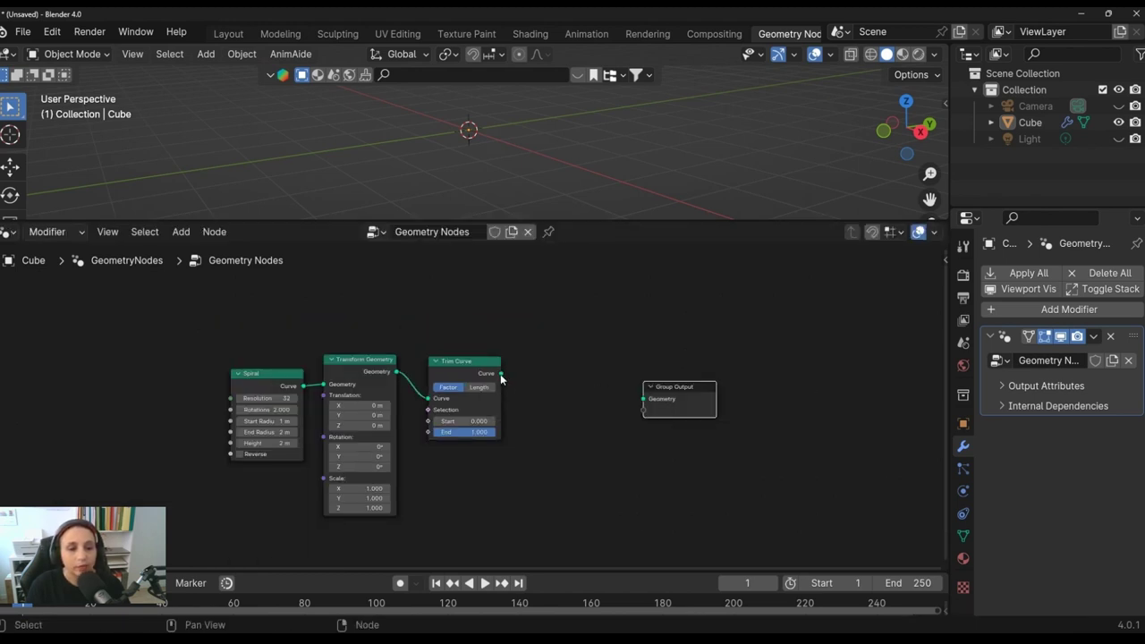
drag(501, 376, 643, 399)
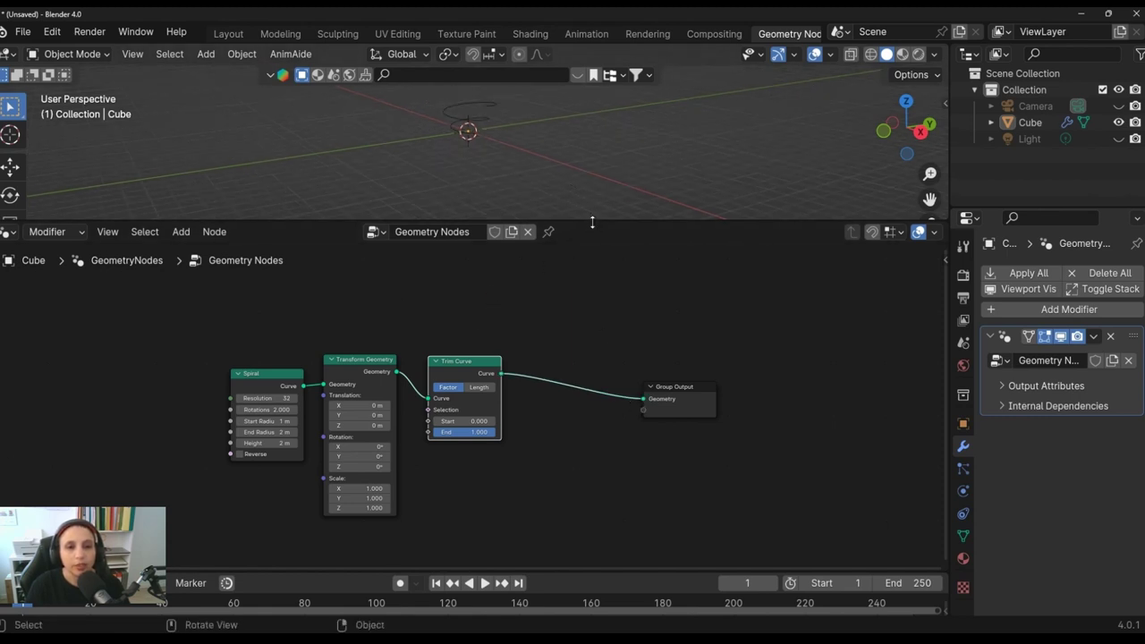
mouse_move(592, 223)
mouse_down()
mouse_move(603, 251)
mouse_move(593, 310)
mouse_up()
mouse_move(553, 247)
middle_down()
mouse_move(593, 253)
mouse_move(377, 250)
mouse_move(587, 239)
middle_up()
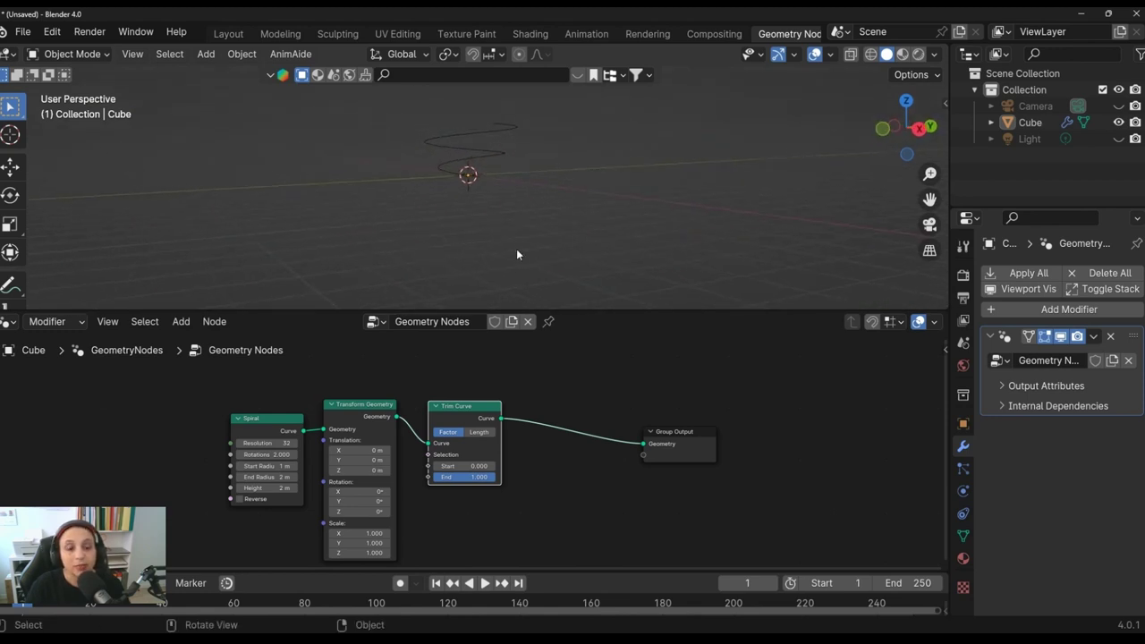
Pan and orbit around the spiral curve and select the Cube object producing it
mouse_move(929, 198)
mouse_down()
mouse_move(943, 237)
mouse_move(929, 206)
mouse_up()
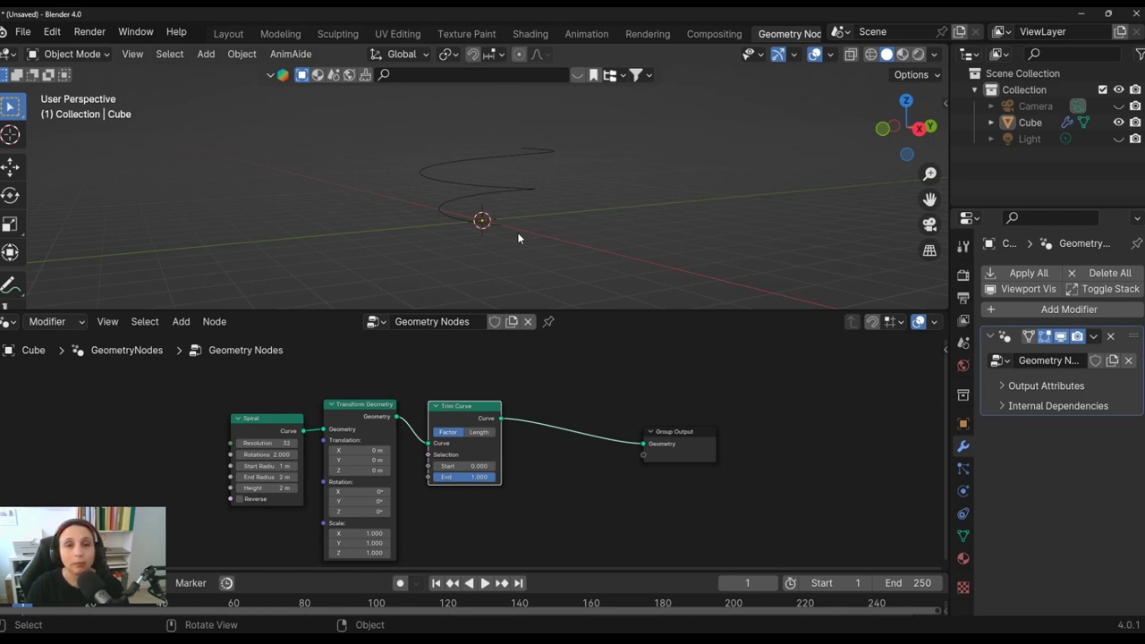
middle_drag(514, 235, 512, 221)
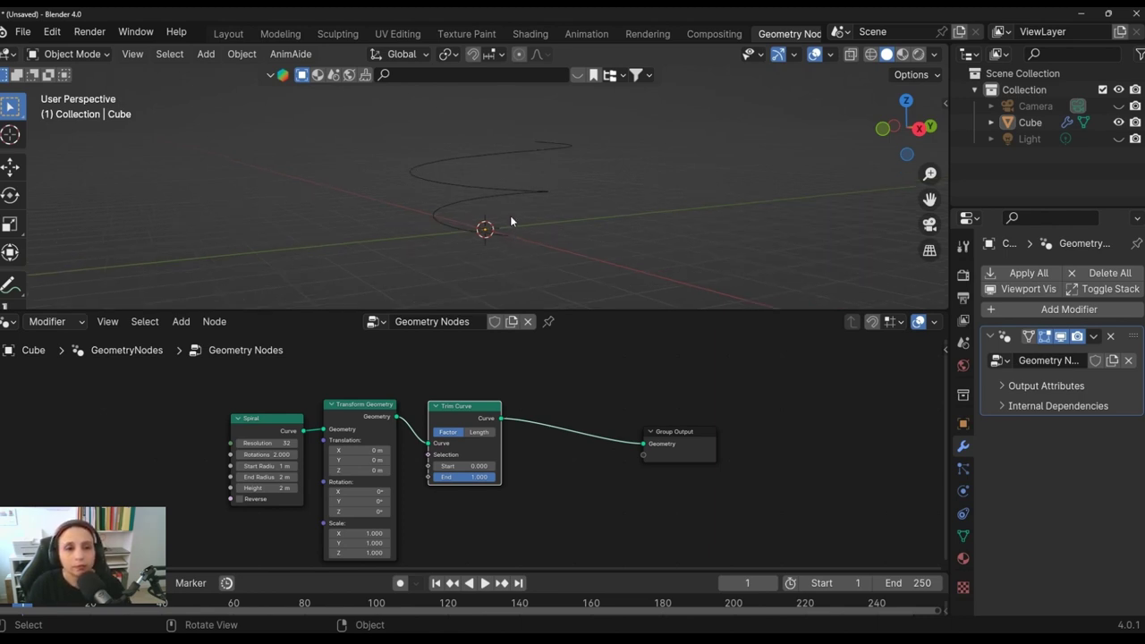
click(503, 187)
mouse_move(404, 273)
middle_down()
mouse_move(541, 260)
mouse_move(373, 282)
middle_up()
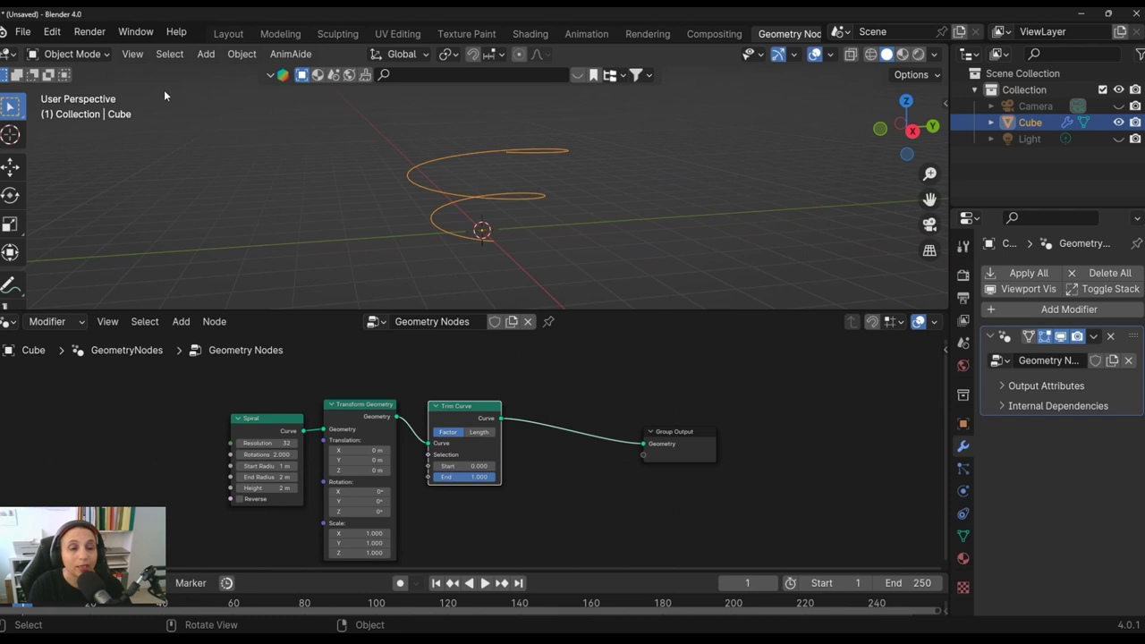
Switch to Edit Mode to check the cube mesh, then back to Object Mode
click(72, 55)
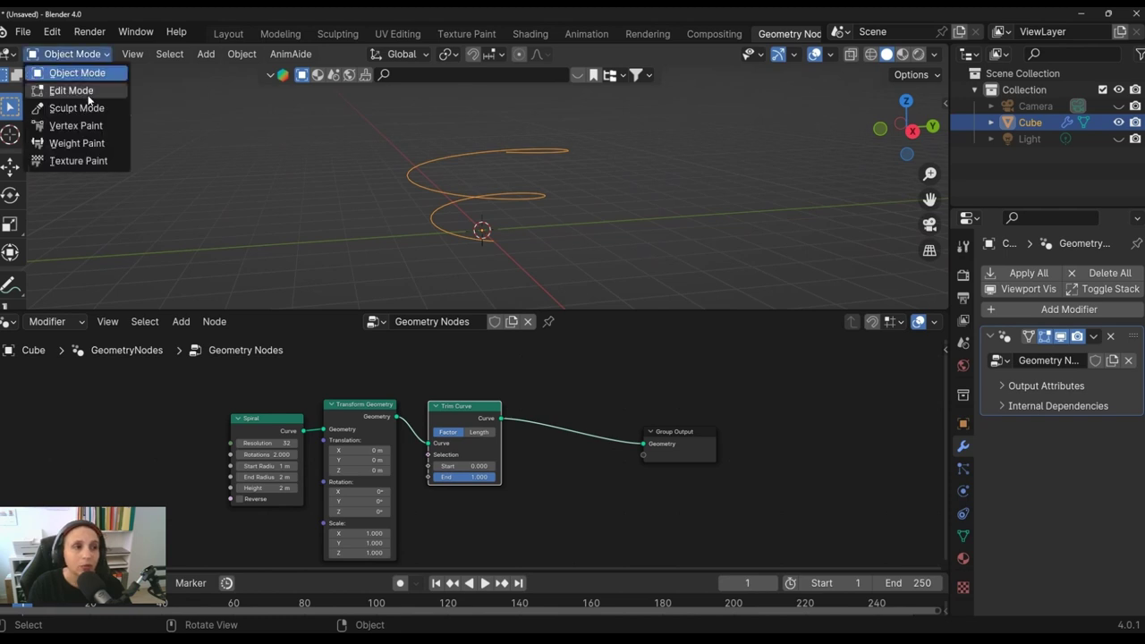
click(67, 89)
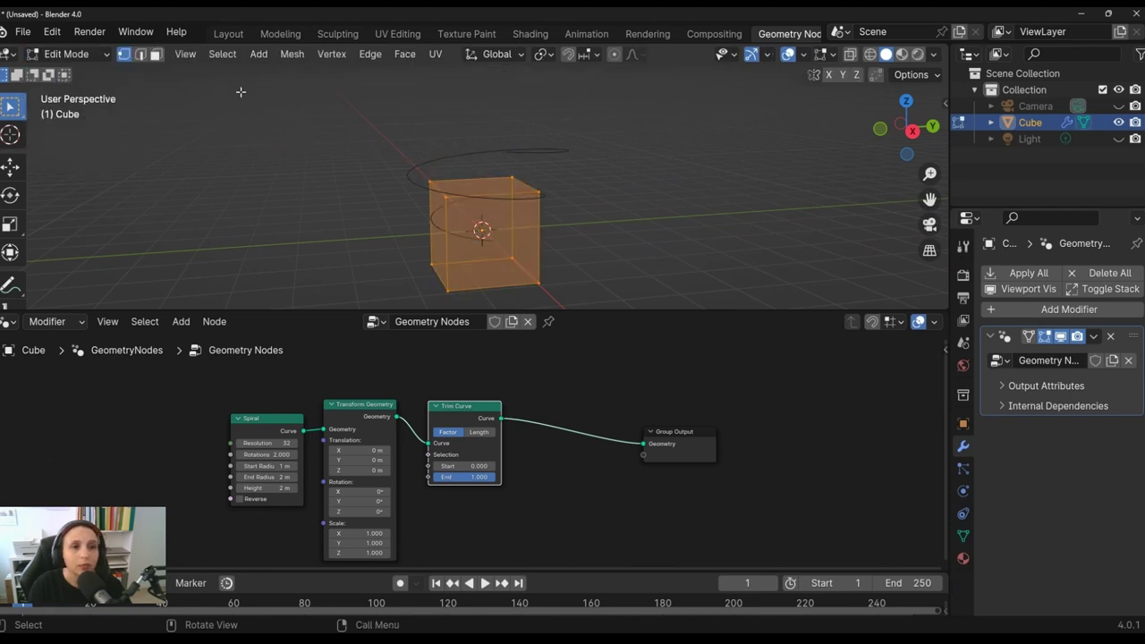
click(71, 55)
click(67, 72)
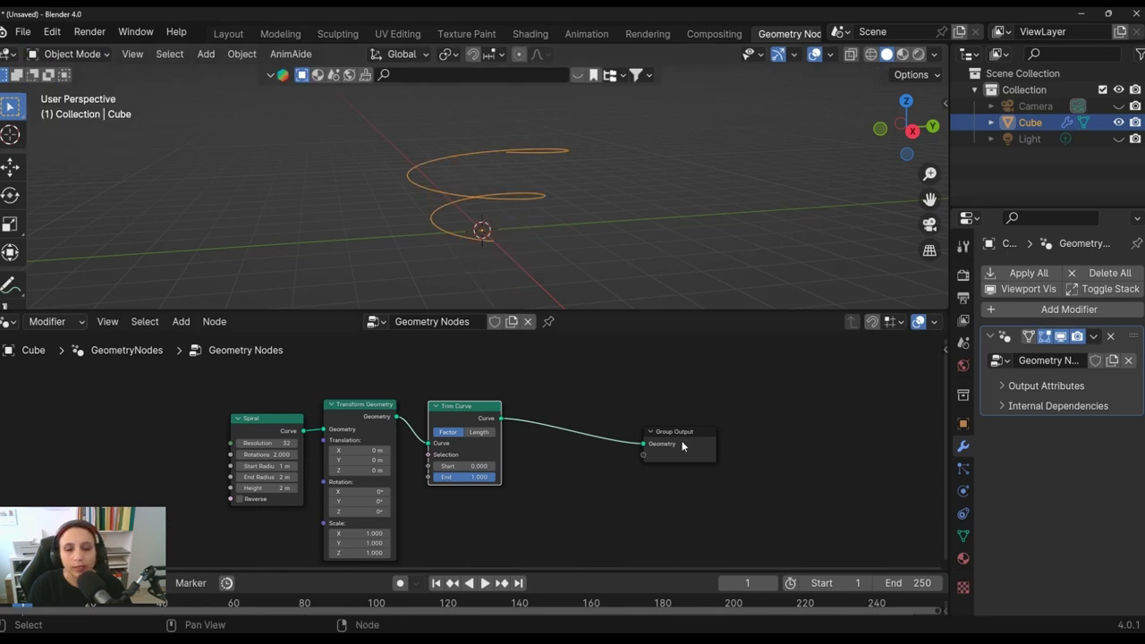
Move Trim Curve slightly up-left and Group Output up-right to open space
key(g)
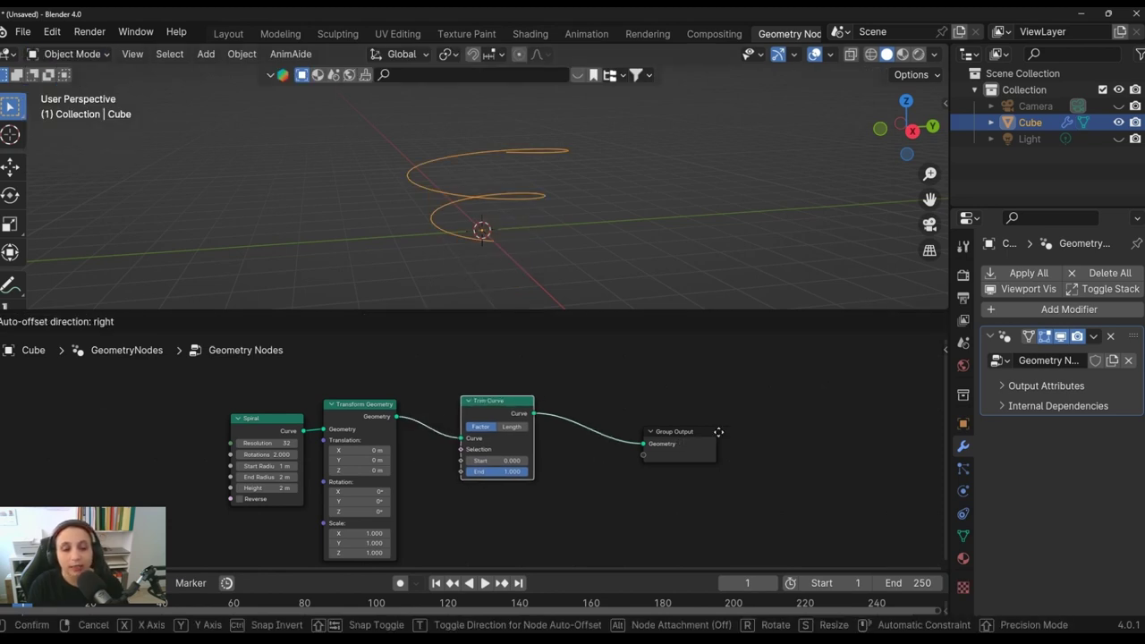
click(682, 435)
click(689, 437)
key(g)
click(722, 425)
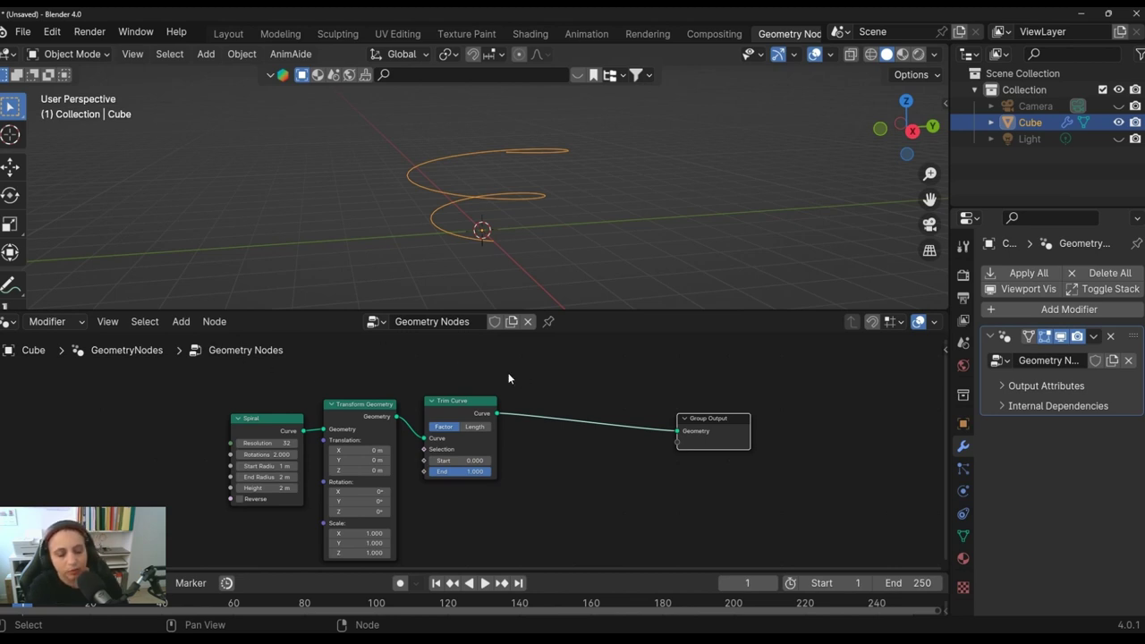
Add a Curve to Mesh node onto the Trim Curve–Group Output link
key(shift+a)
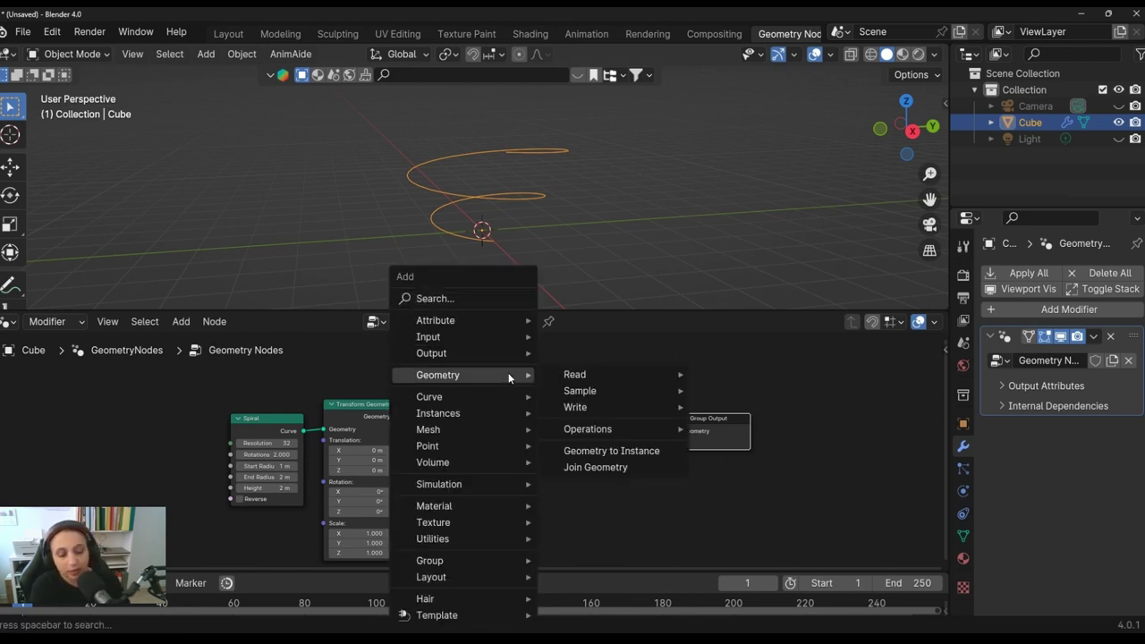
text(s)
key(BackSpace)
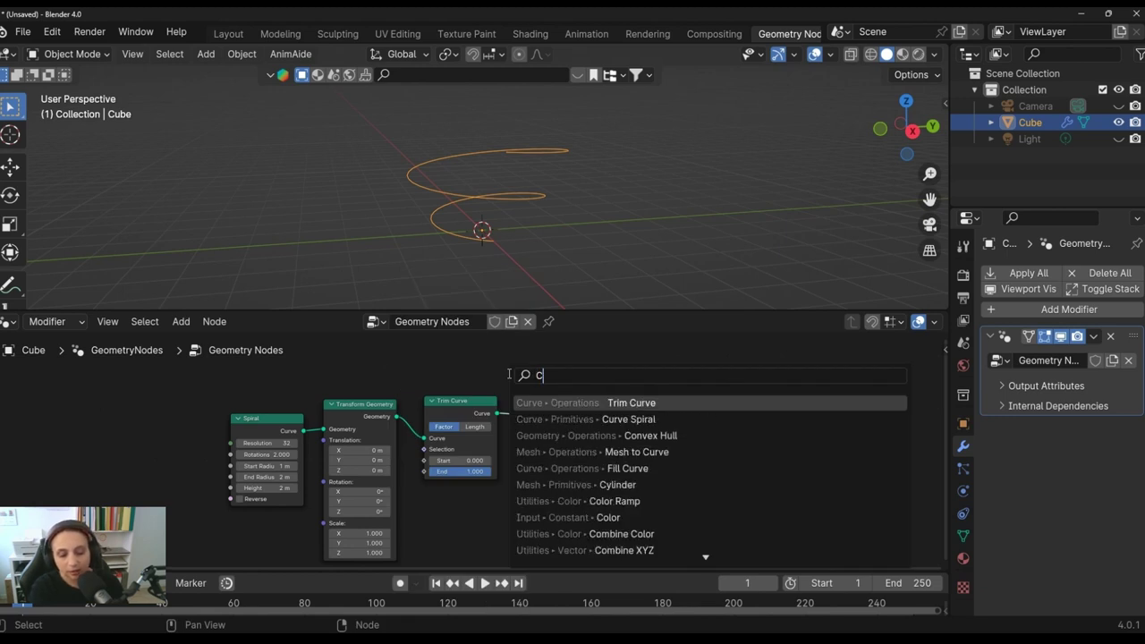
text(CURVE)
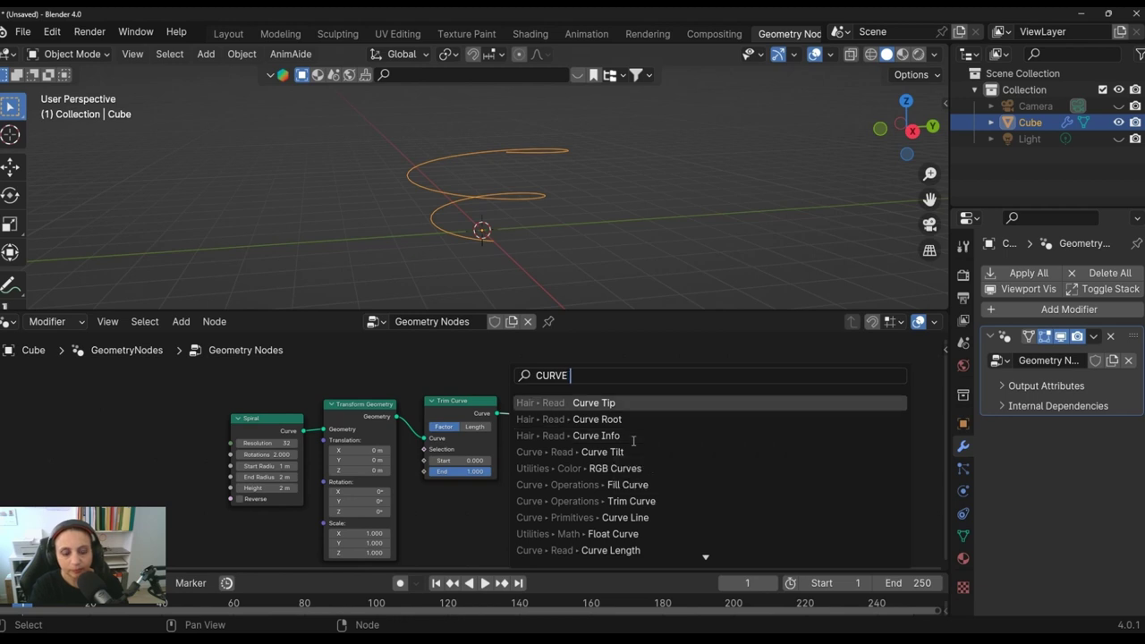
text( TO)
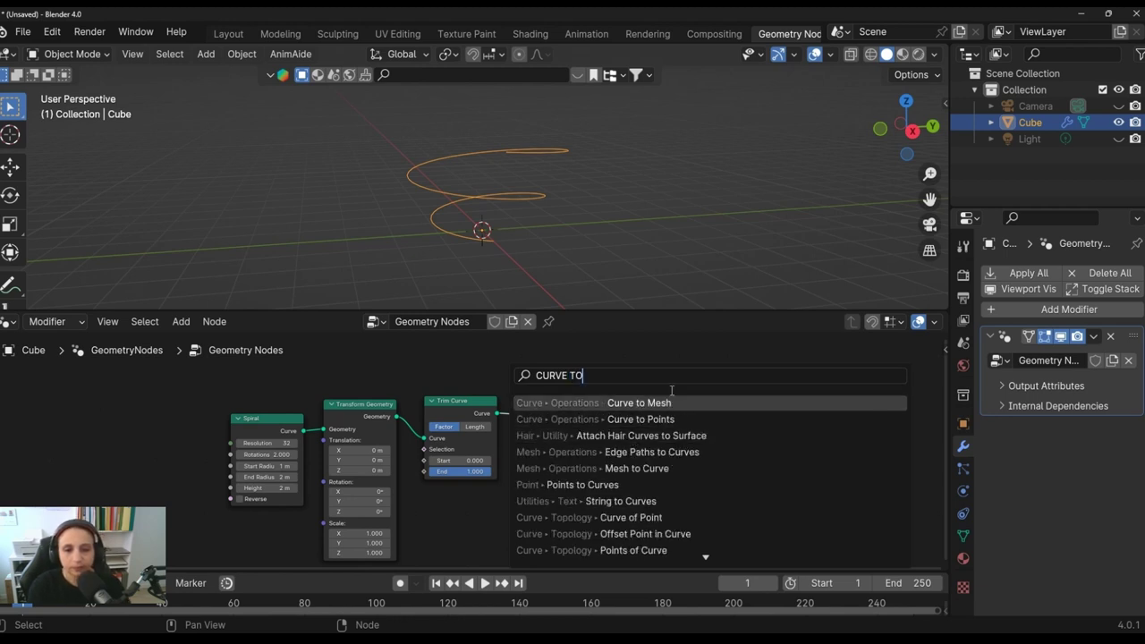
click(670, 402)
click(563, 404)
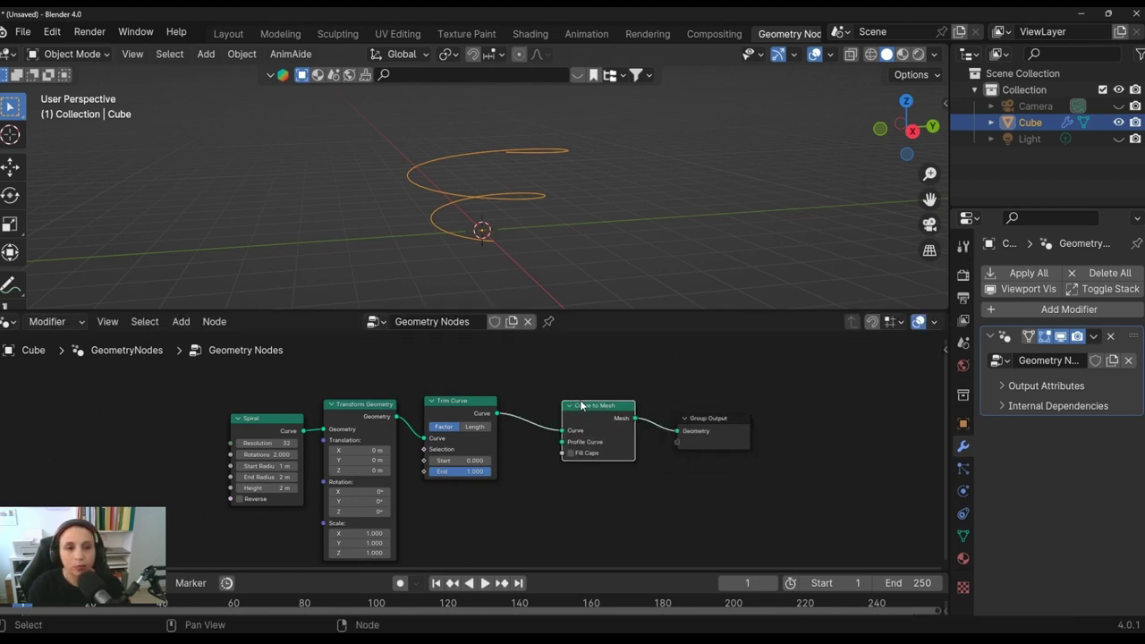
Show the geometry nodes modifier's extra options dropdown
click(1092, 337)
click(1092, 340)
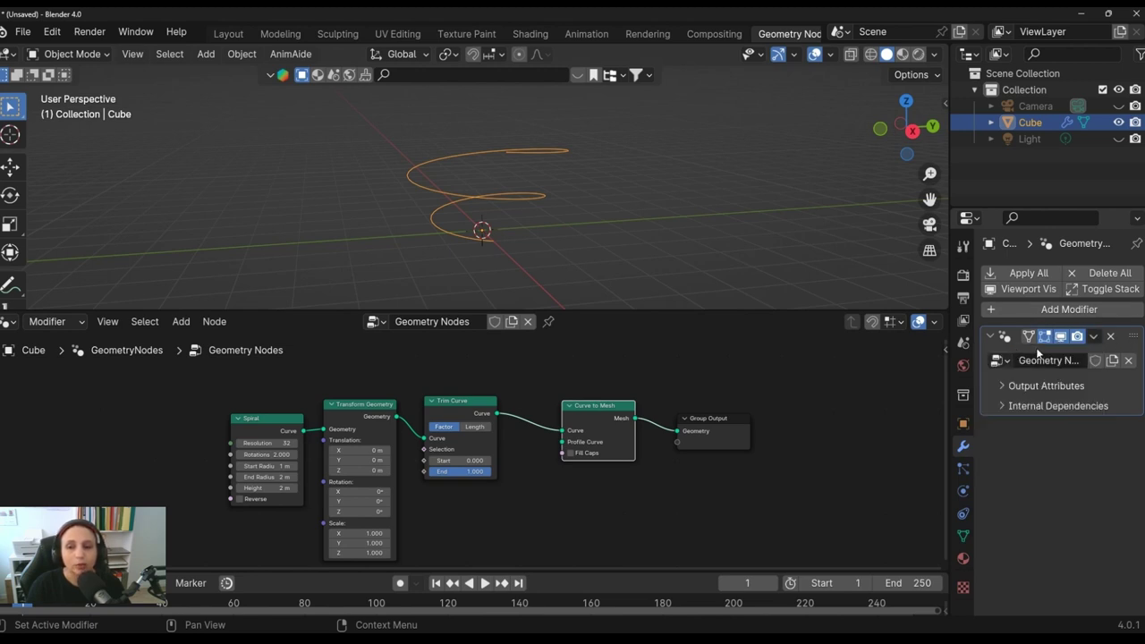
click(1096, 338)
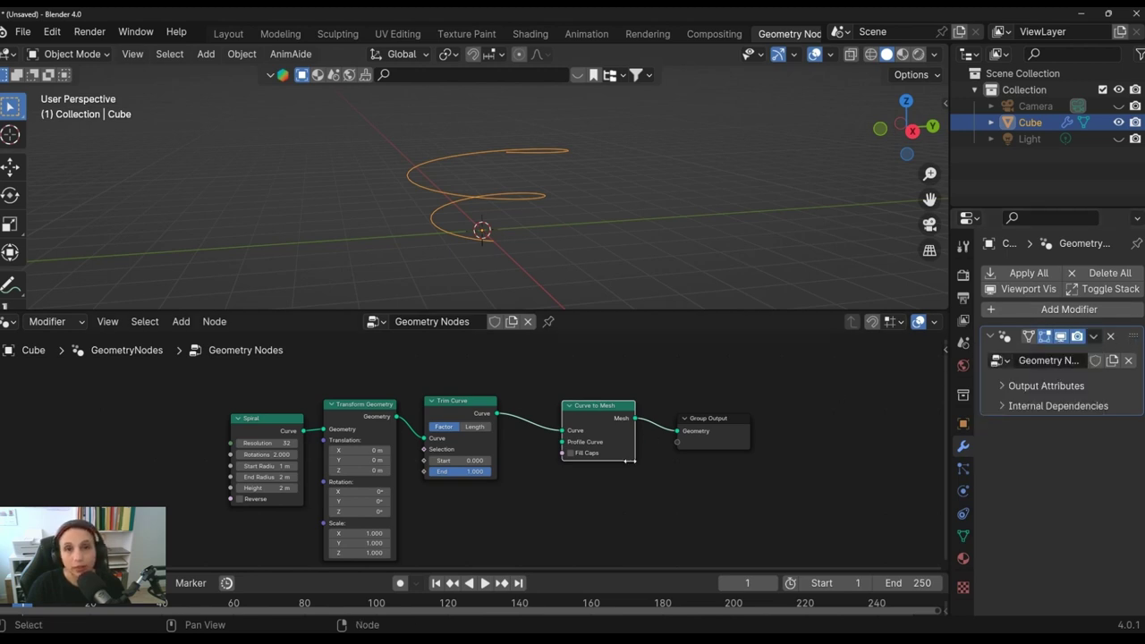
Tighten the node row: Spiral, Transform Geometry, Trim Curve, Curve to Mesh, Group Output
scroll(549, 527, down, 2)
scroll(549, 527, down, 2)
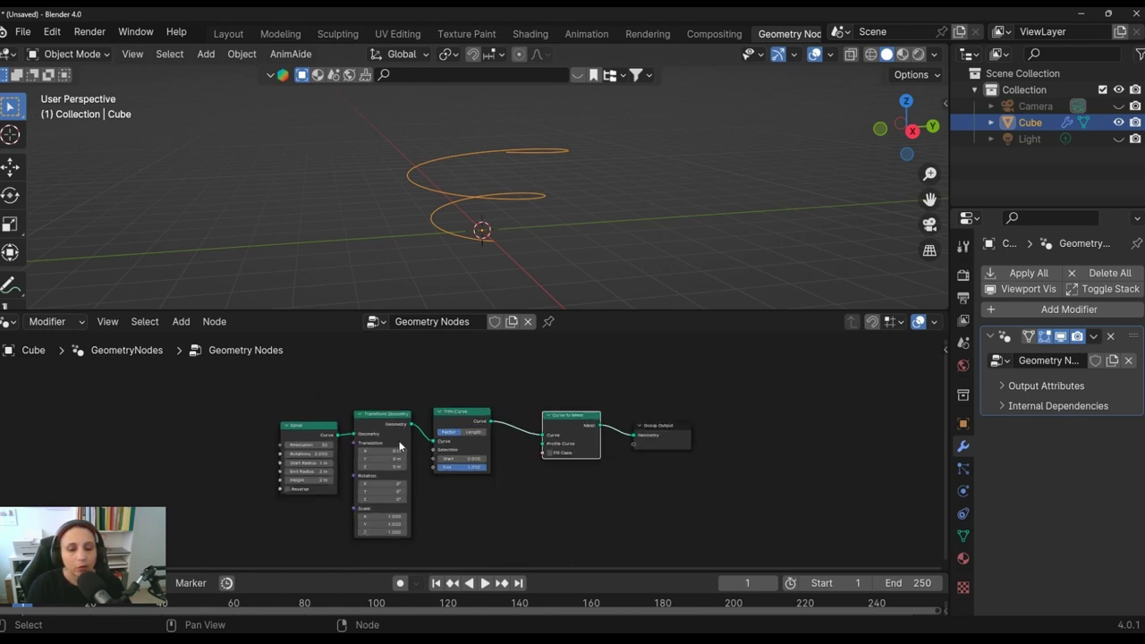
drag(306, 429, 260, 417)
drag(381, 418, 359, 409)
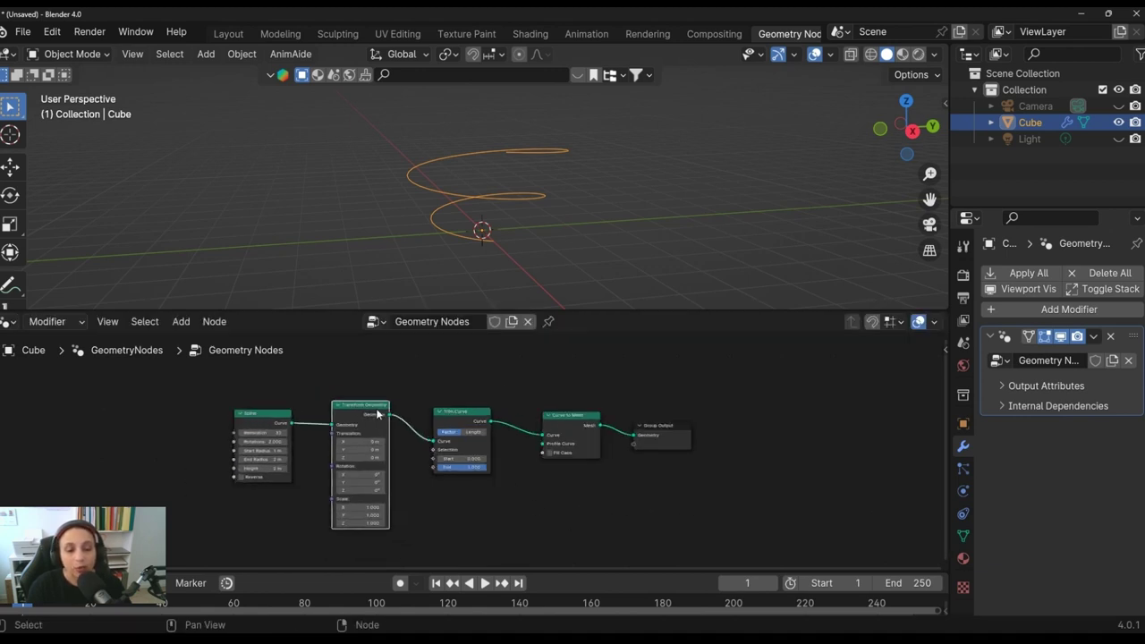
drag(471, 418, 466, 413)
drag(591, 420, 585, 417)
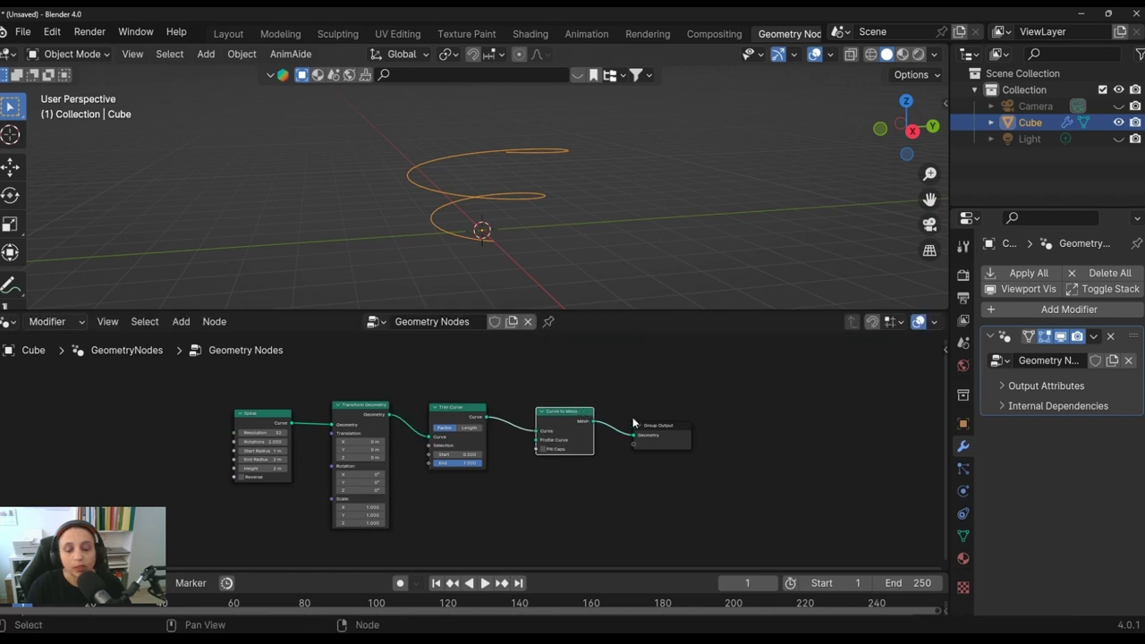
drag(653, 436, 675, 426)
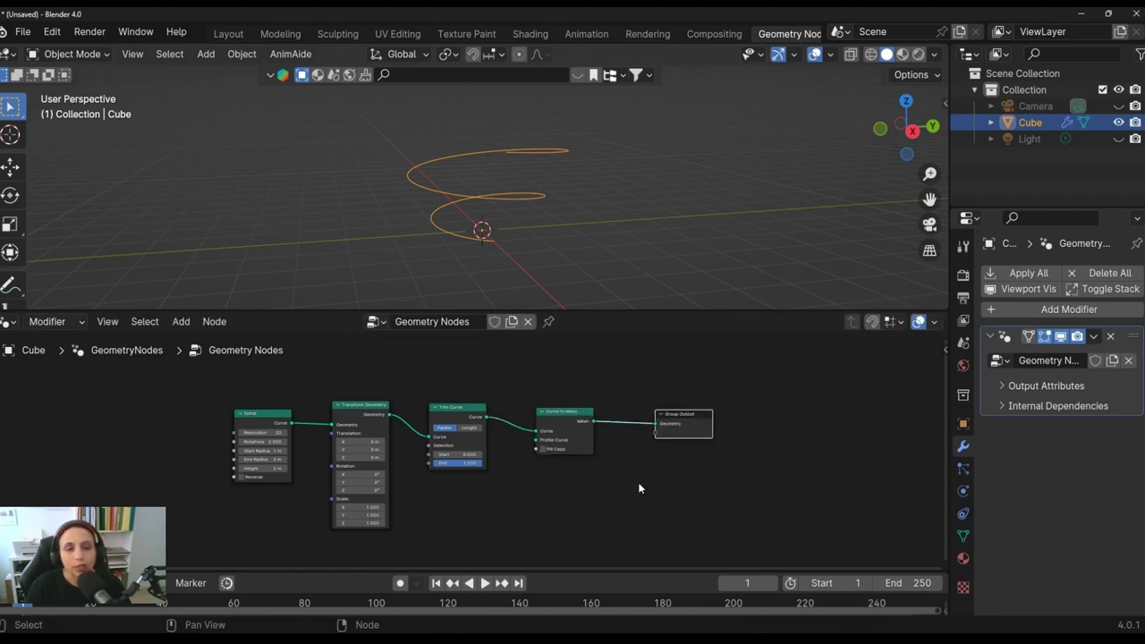
Zoom and pan the node editor until the Spiral node's fields are large
scroll(578, 516, up, 1)
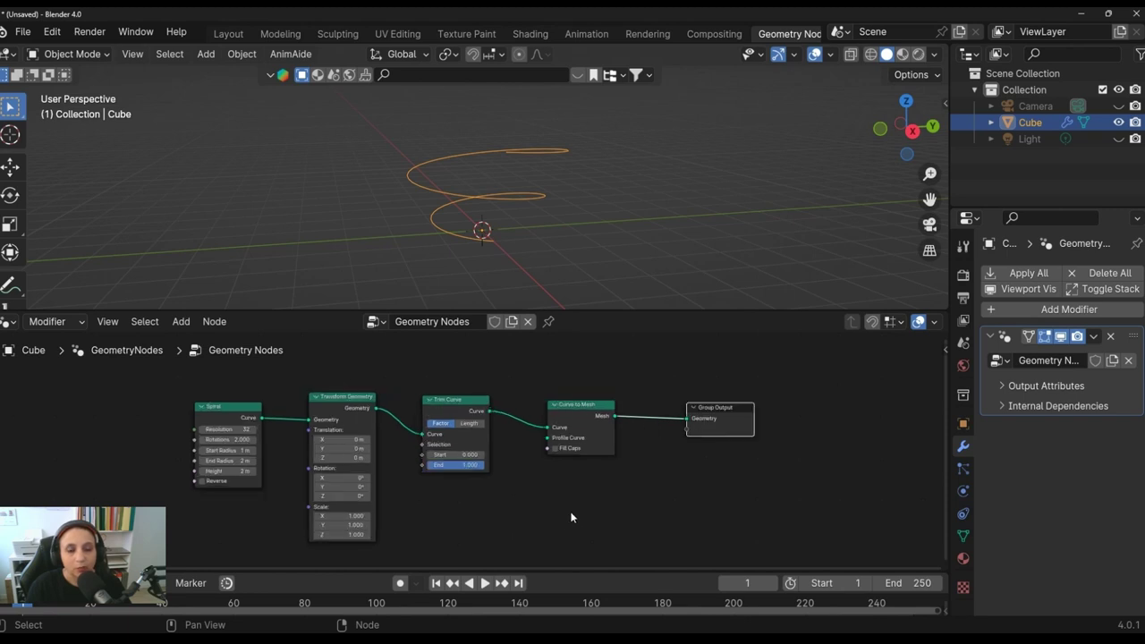
middle_drag(570, 518, 673, 531)
scroll(674, 531, up, 1)
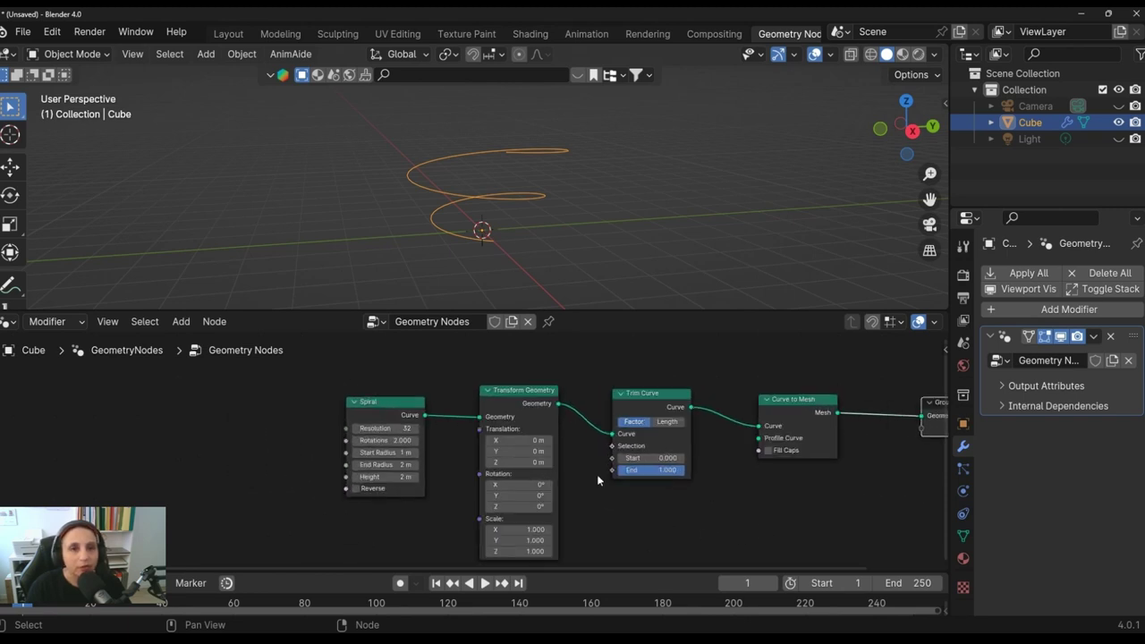
mouse_move(544, 227)
middle_down()
mouse_move(599, 216)
mouse_move(585, 242)
middle_up()
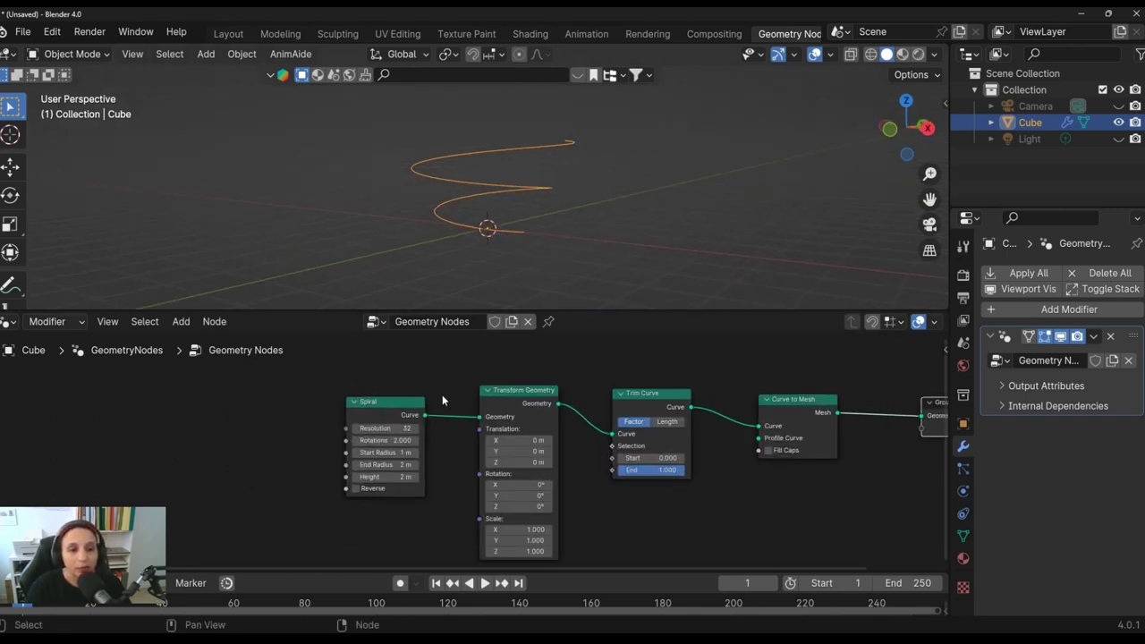
scroll(442, 394, up, 1)
scroll(496, 429, up, 1)
middle_drag(496, 429, 494, 450)
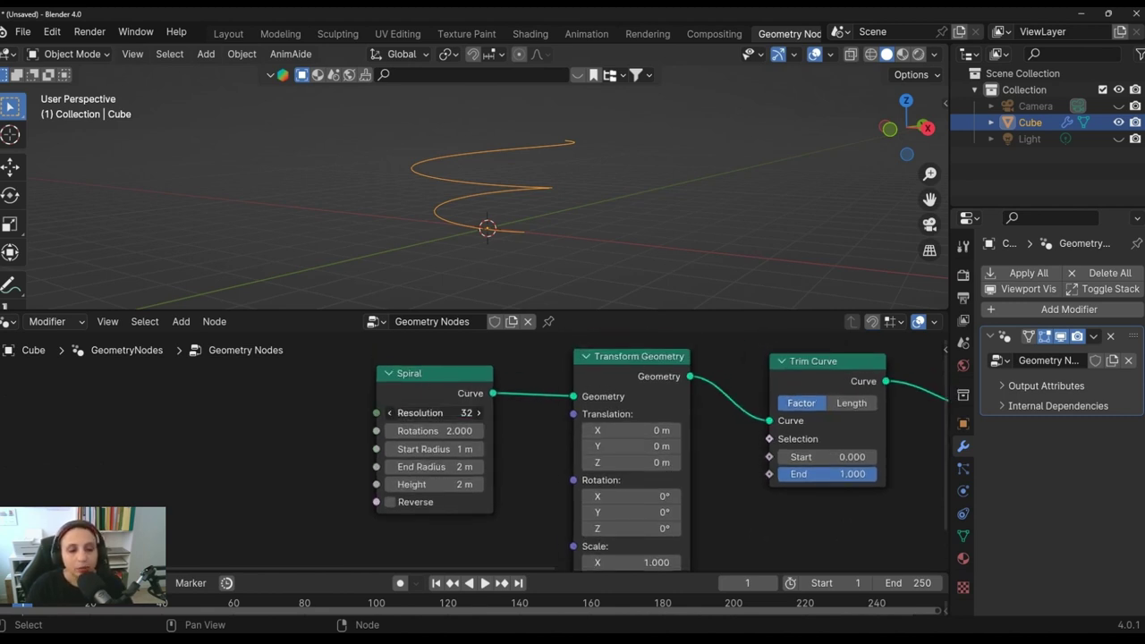
click(444, 414)
text(25)
key(BackSpace)
key(Return)
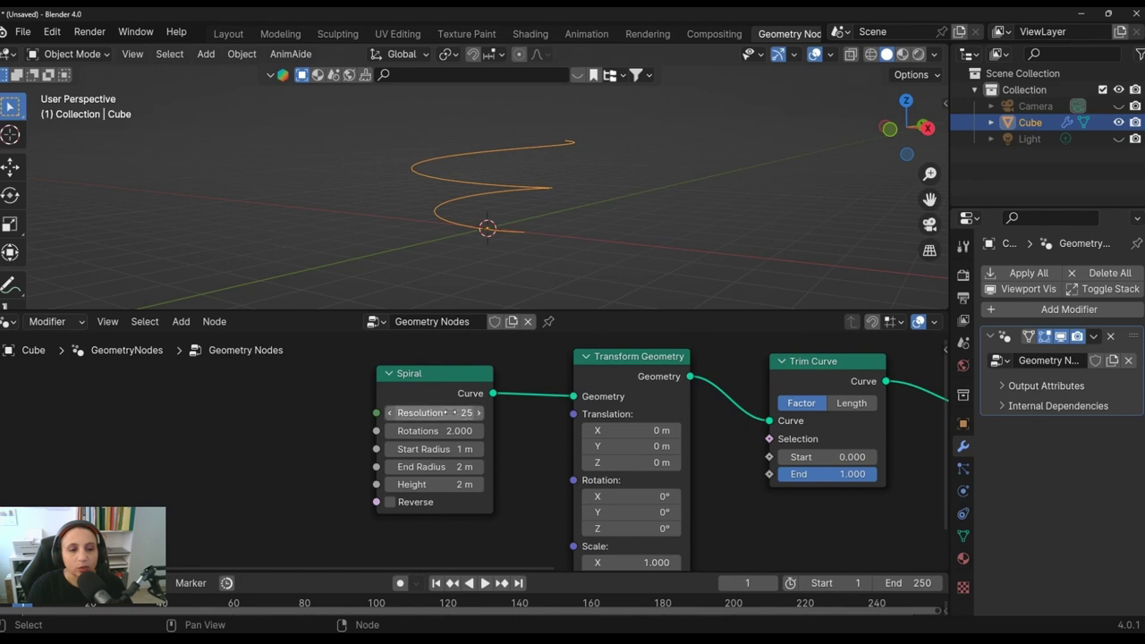
click(445, 415)
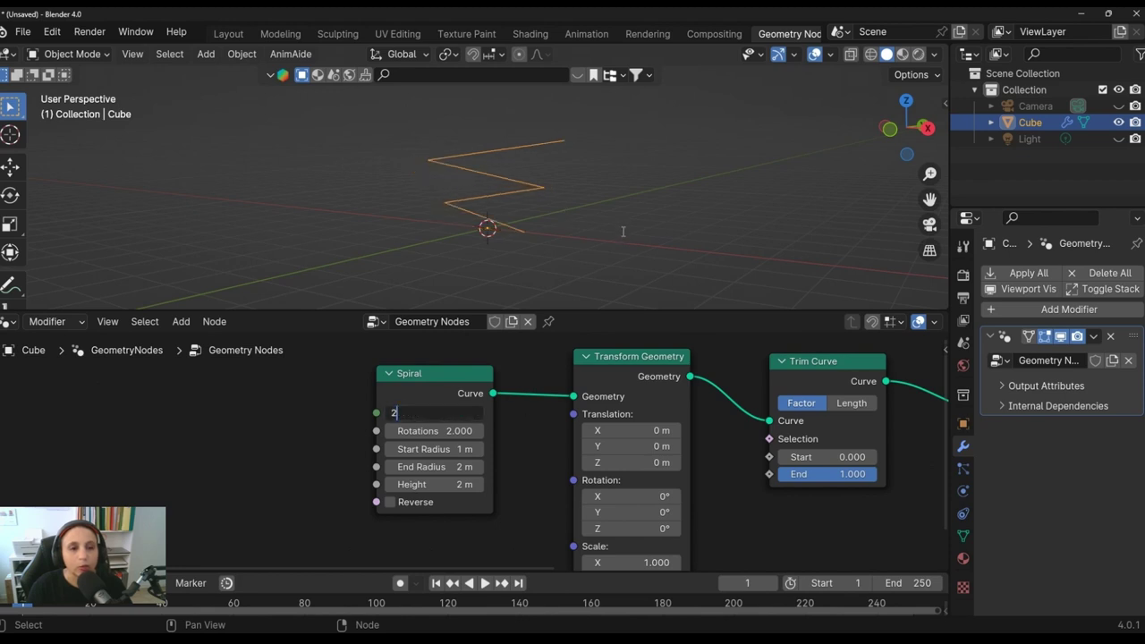
key(Return)
mouse_move(626, 239)
middle_down()
mouse_move(728, 223)
mouse_move(784, 237)
mouse_move(404, 255)
mouse_move(640, 244)
mouse_move(627, 266)
middle_up()
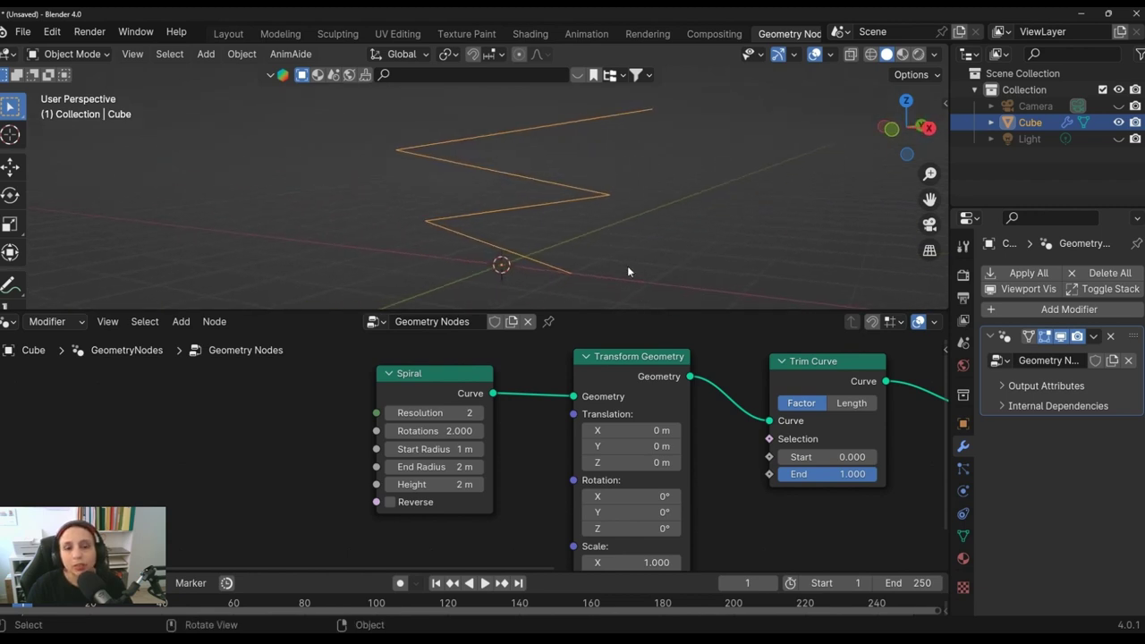
drag(462, 413, 468, 412)
click(462, 410)
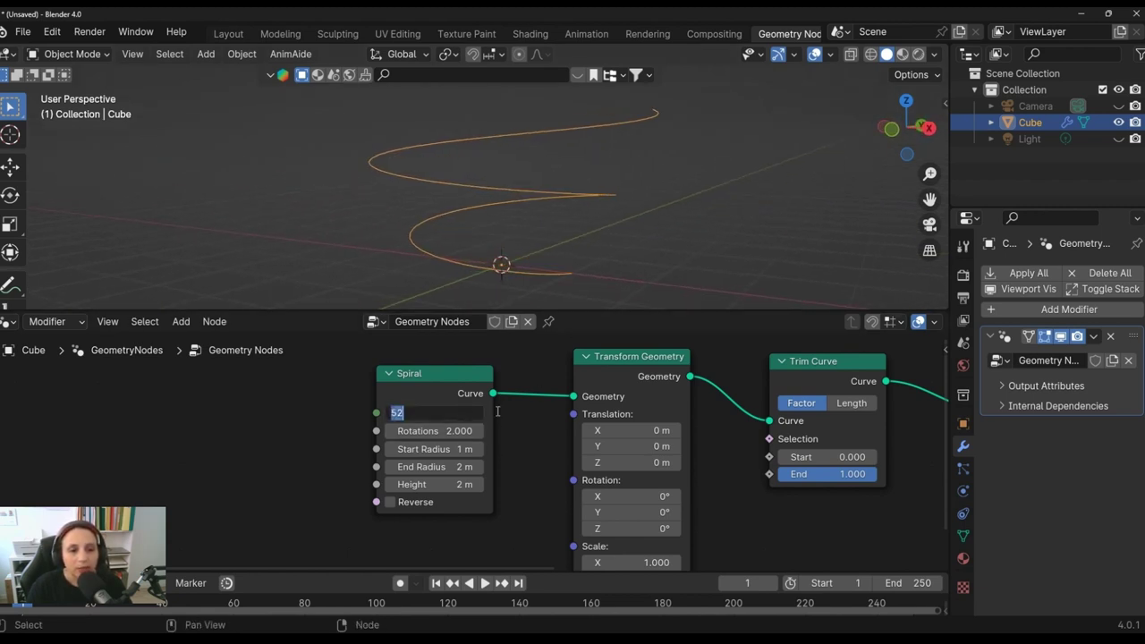
key(Return)
click(461, 413)
text(32)
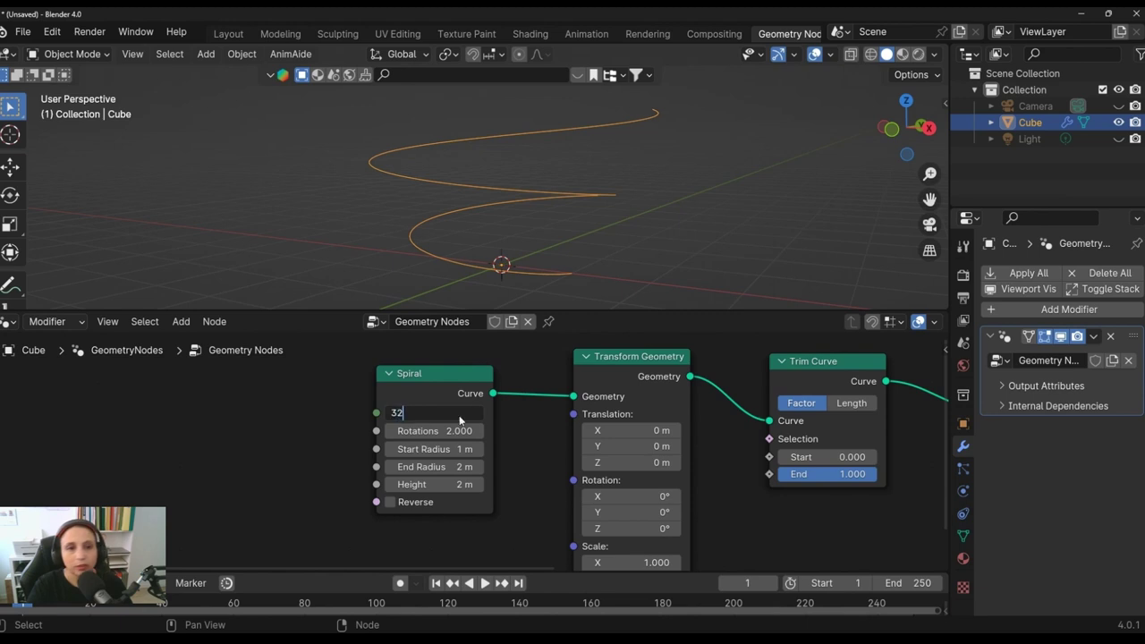
key(Return)
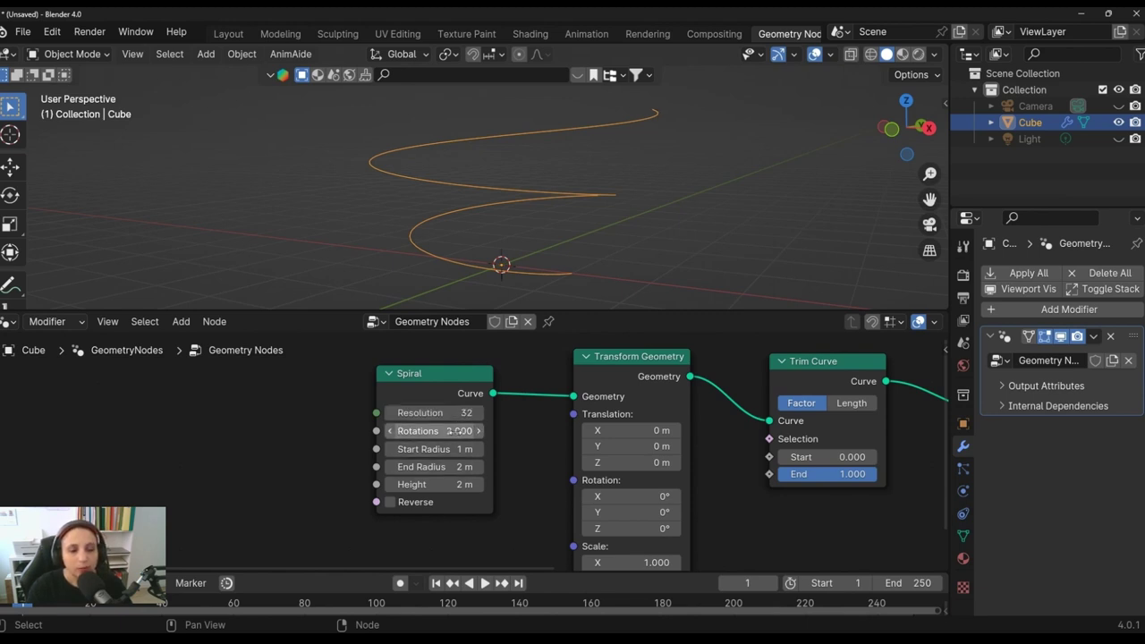
Set the Spiral's Rotations to 4.400, checking from top view, and narrow Start Radius
drag(456, 431, 501, 430)
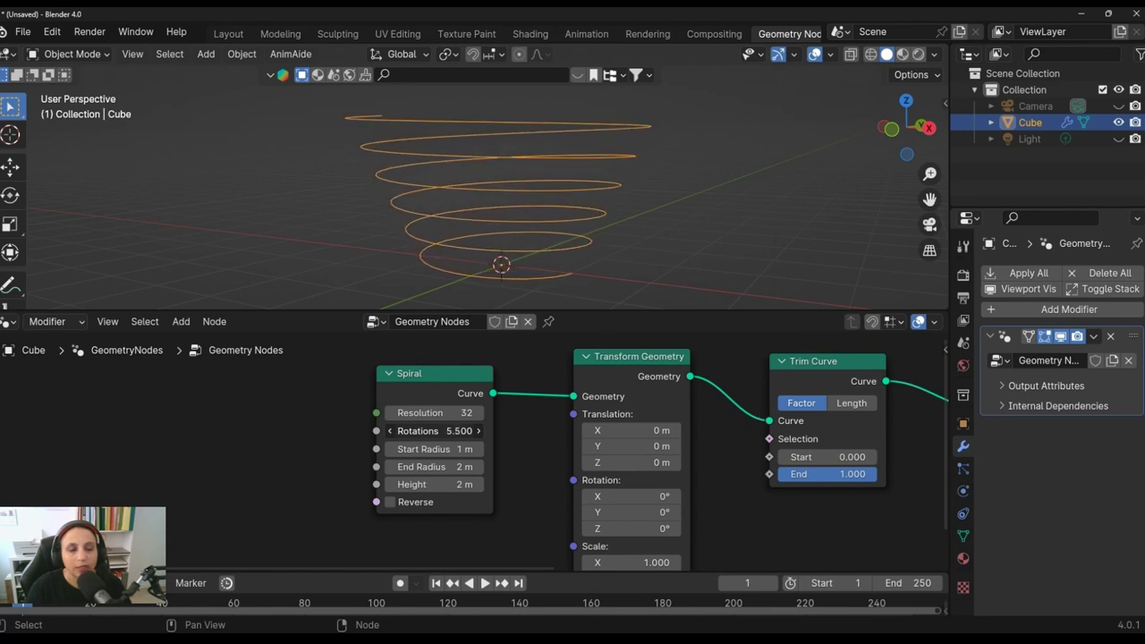
scroll(561, 241, down, 2)
mouse_move(562, 241)
middle_down()
mouse_move(354, 248)
mouse_move(477, 263)
middle_up()
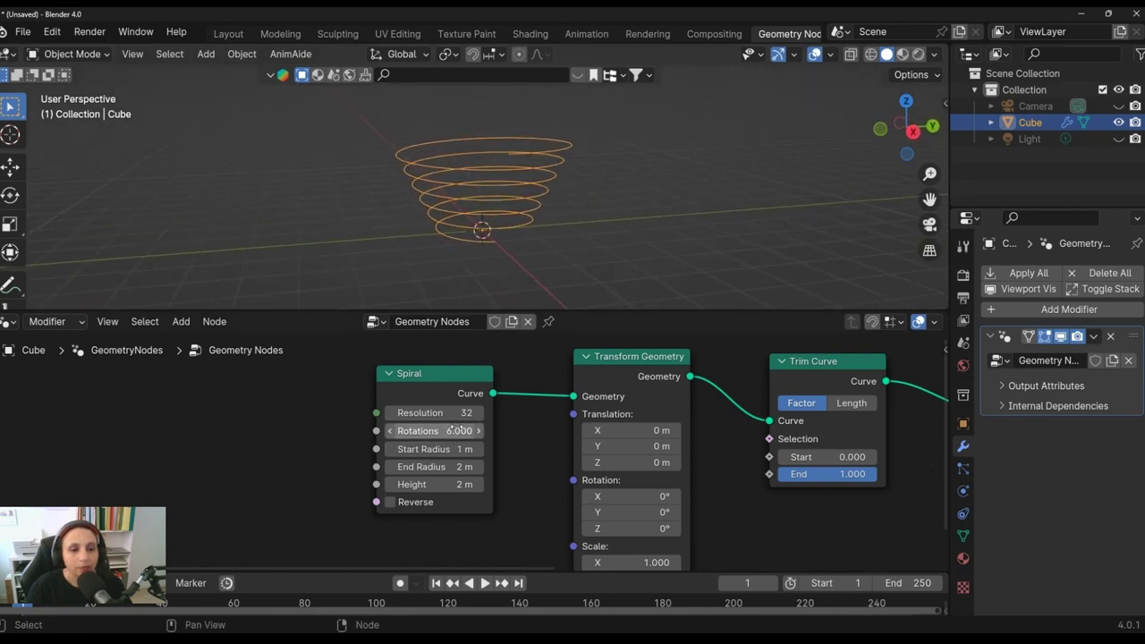
mouse_move(449, 430)
mouse_down()
mouse_move(416, 430)
mouse_move(457, 430)
mouse_up()
mouse_move(434, 431)
mouse_down()
mouse_move(393, 430)
mouse_move(474, 430)
mouse_up()
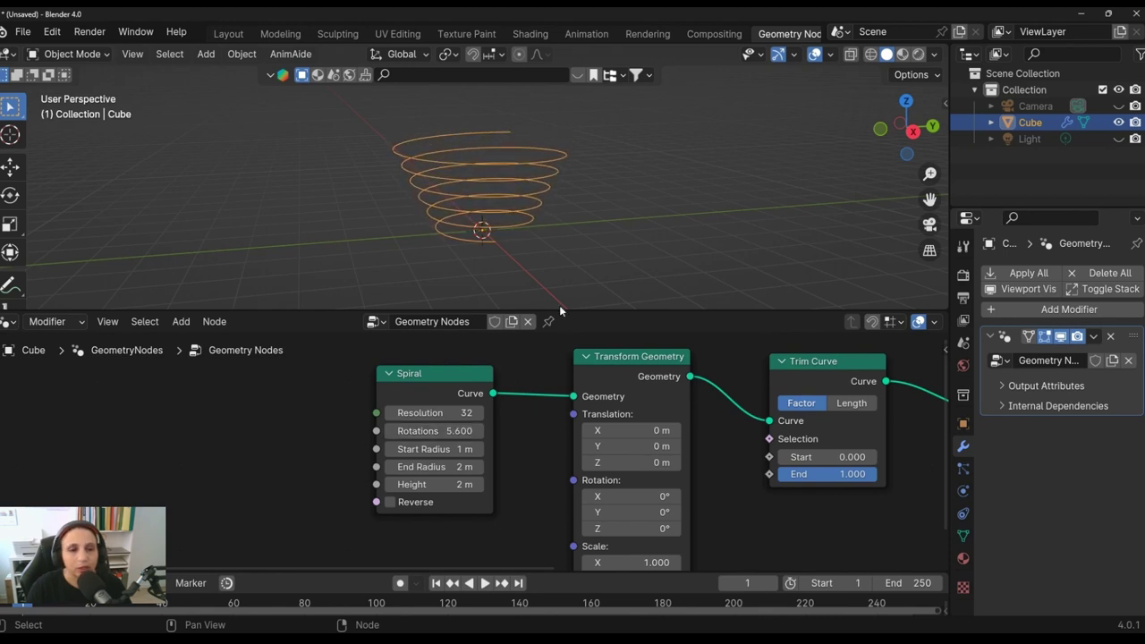
middle_drag(611, 276, 598, 139)
key(KP_7)
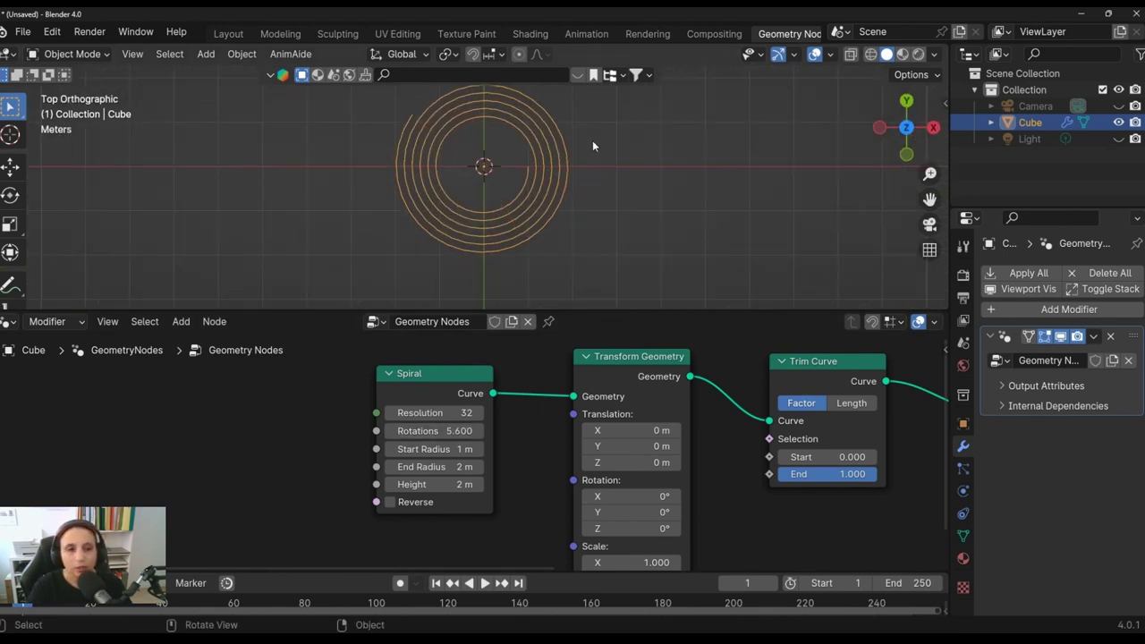
mouse_move(435, 430)
mouse_down()
mouse_move(394, 430)
mouse_move(487, 430)
mouse_move(456, 431)
mouse_up()
middle_drag(600, 184, 564, 62)
drag(434, 431, 452, 430)
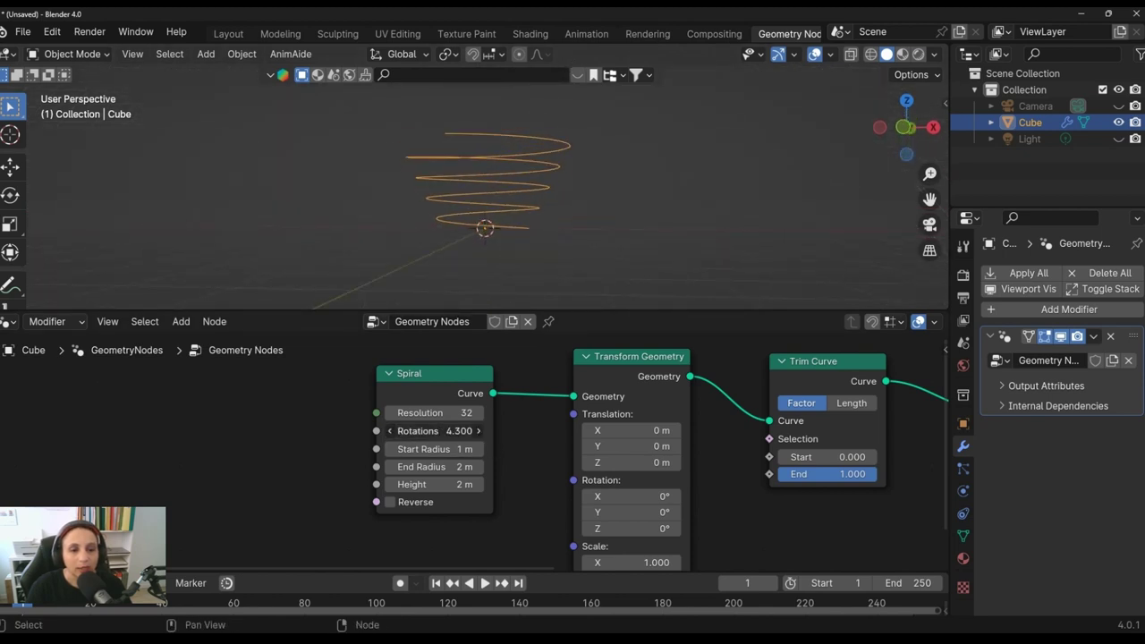
middle_drag(454, 214, 420, 217)
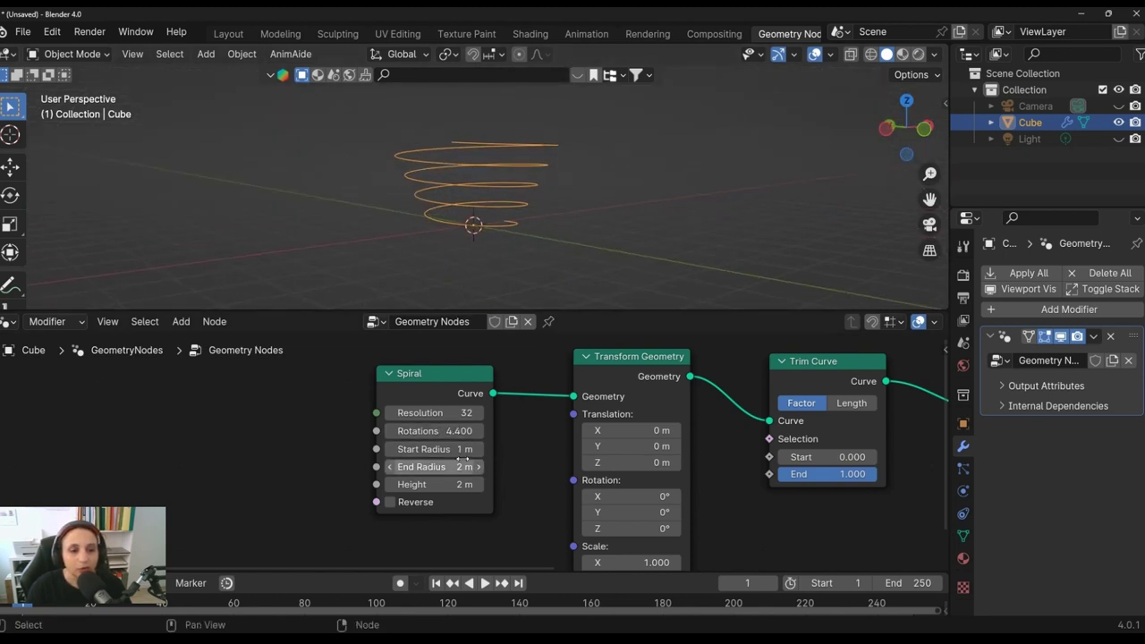
mouse_move(457, 449)
mouse_down()
mouse_move(428, 449)
mouse_move(465, 449)
mouse_up()
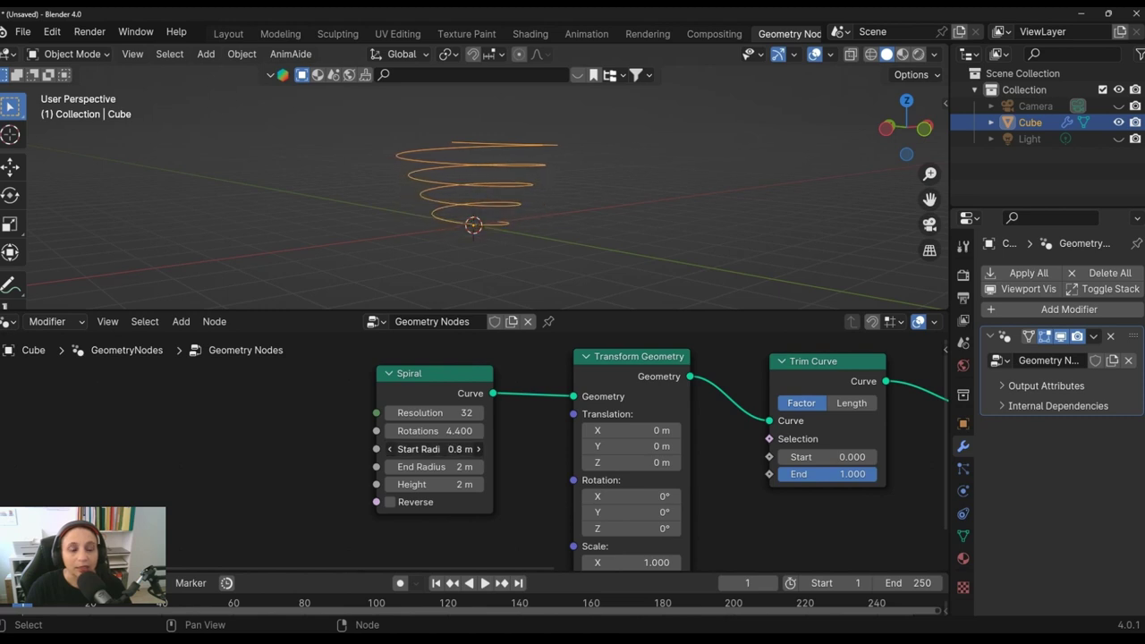
Set the Spiral's Start Radius to 0.8 m and End Radius to 0.6 m
mouse_move(486, 225)
middle_down()
mouse_move(420, 253)
mouse_move(407, 286)
middle_up()
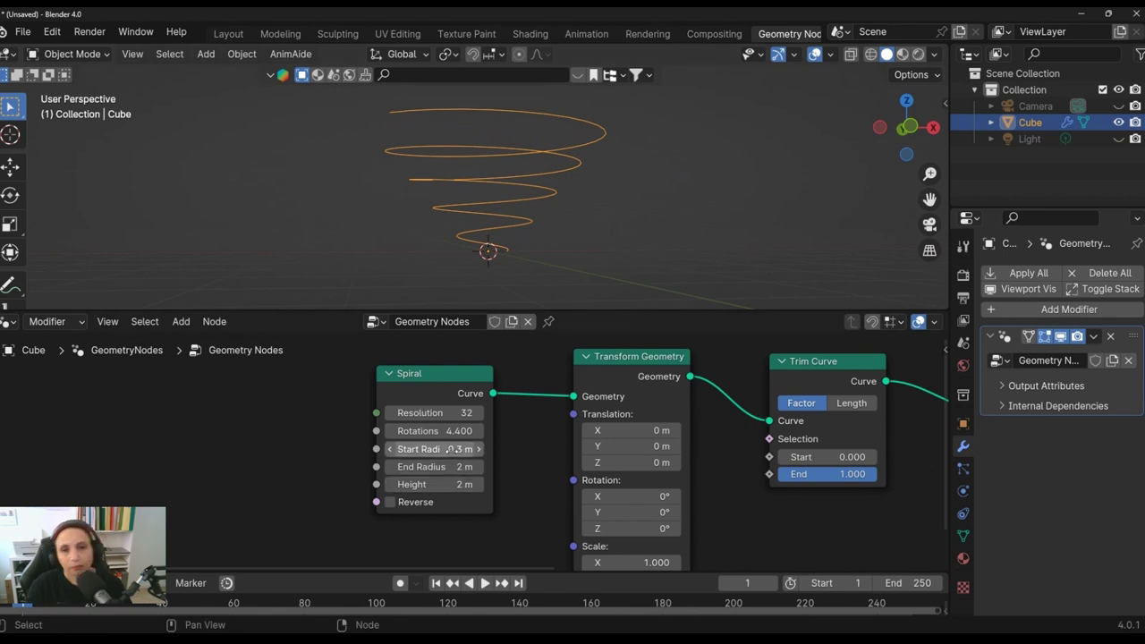
mouse_move(459, 448)
mouse_down()
mouse_move(545, 449)
mouse_move(459, 449)
mouse_up()
scroll(380, 463, up, 2)
drag(380, 463, 300, 462)
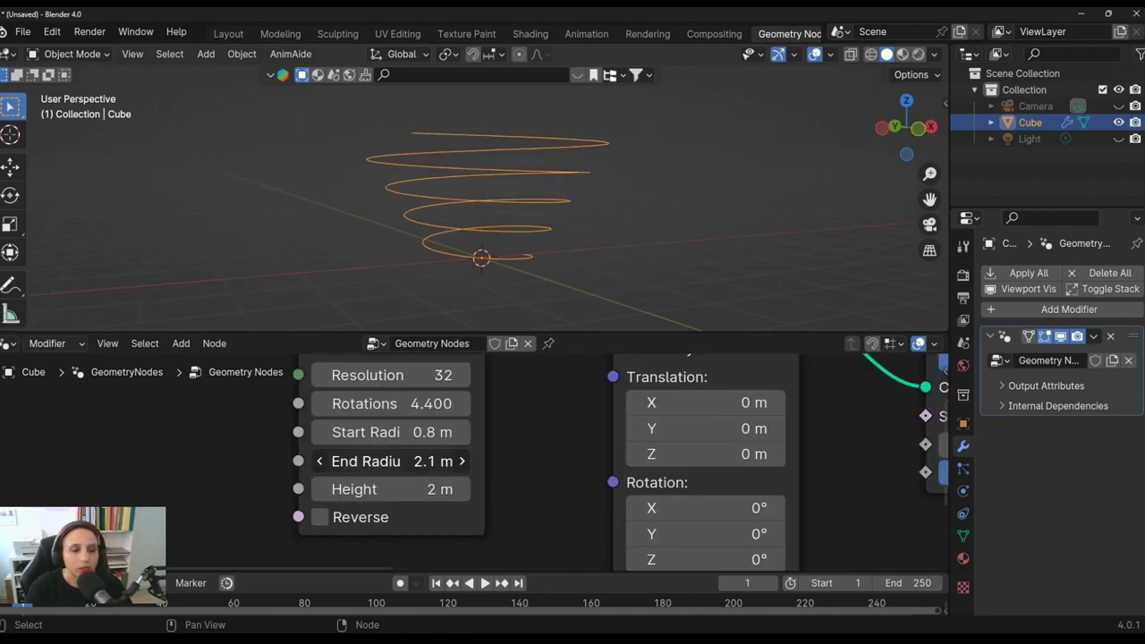
mouse_move(300, 463)
mouse_down()
mouse_move(470, 462)
mouse_move(331, 463)
mouse_up()
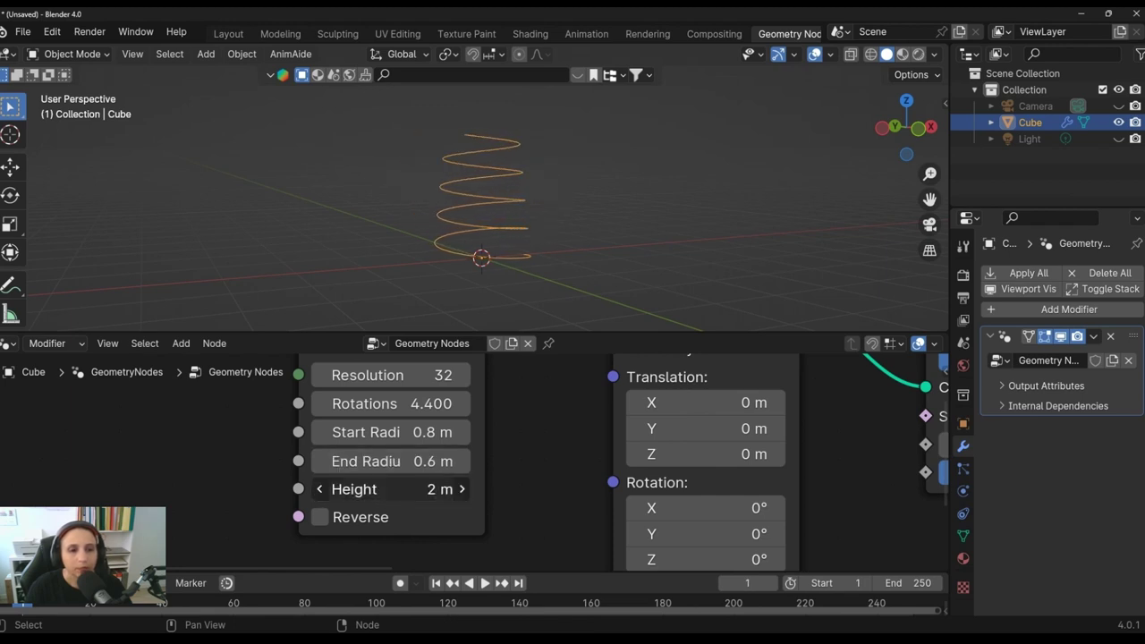
Raise the Spiral Height so the coil becomes a tall spring, around 6.6 m
drag(384, 489, 608, 489)
scroll(602, 158, down, 2)
scroll(577, 237, down, 2)
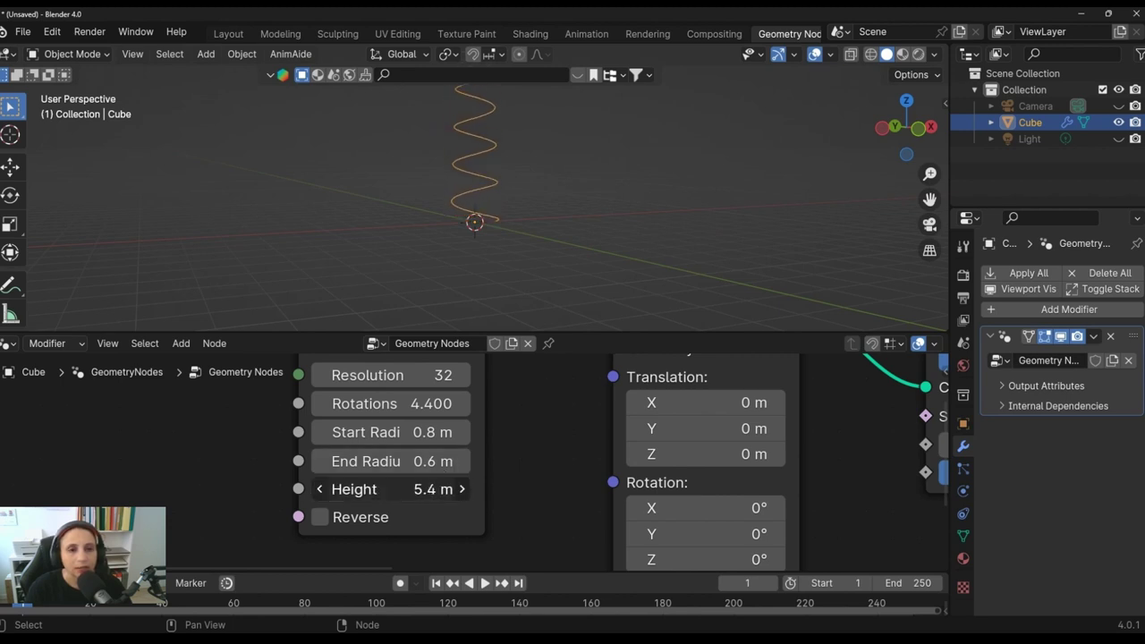
drag(429, 489, 447, 489)
mouse_move(535, 226)
middle_down()
mouse_move(559, 245)
mouse_move(427, 267)
middle_up()
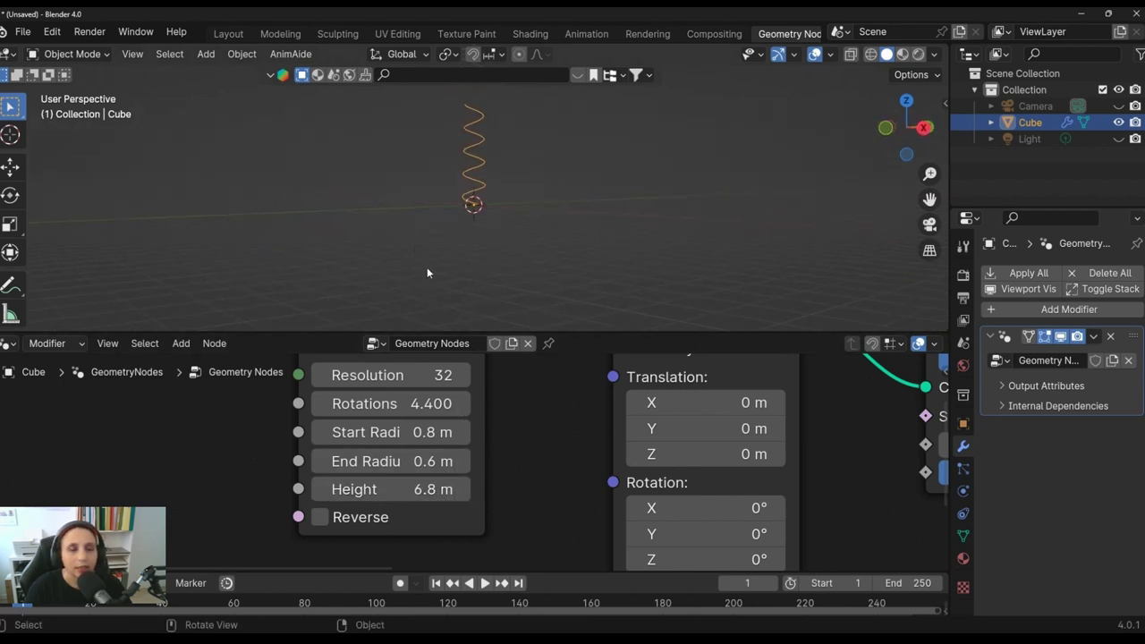
mouse_move(430, 489)
mouse_down()
mouse_move(474, 489)
mouse_move(424, 488)
mouse_up()
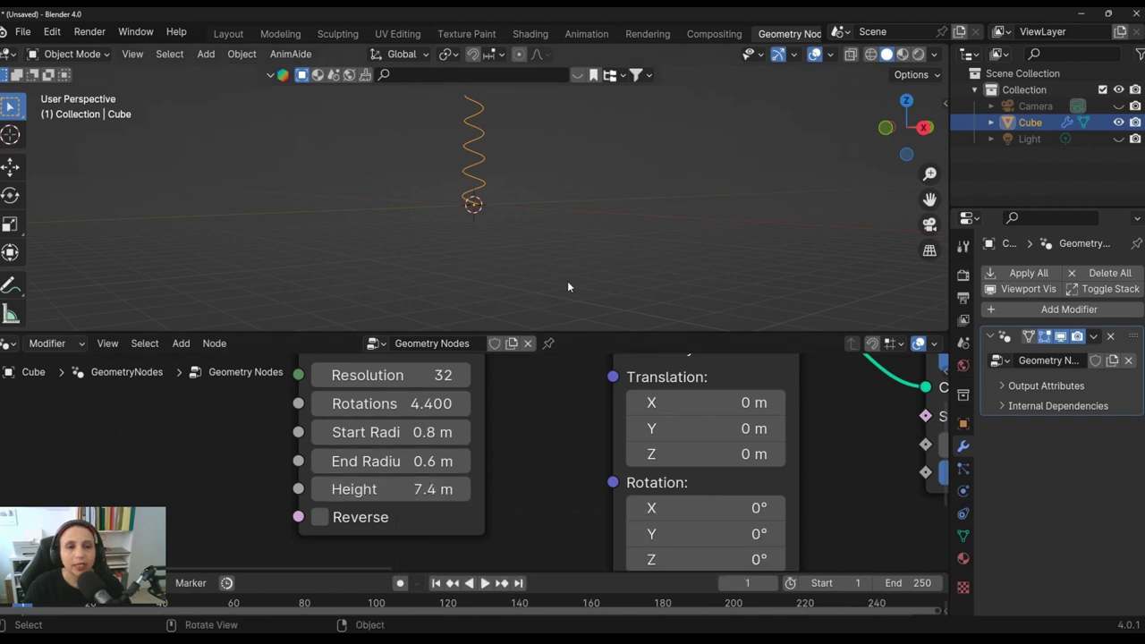
drag(930, 199, 925, 286)
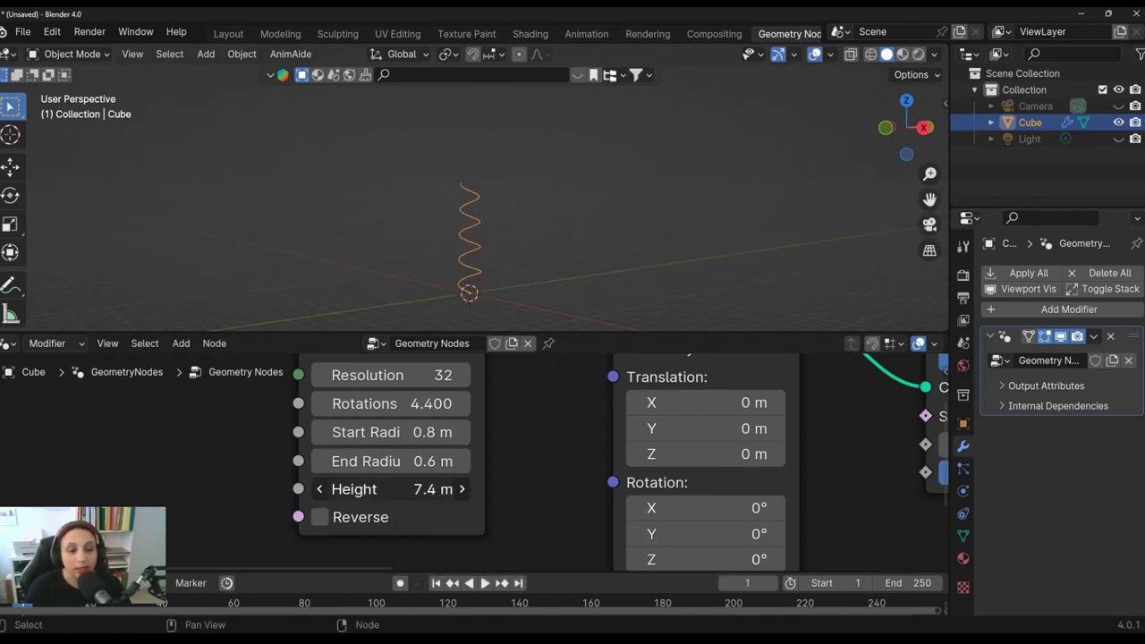
mouse_move(418, 489)
mouse_down()
mouse_move(436, 489)
mouse_move(386, 490)
mouse_move(406, 489)
mouse_up()
Bring Group Output into view, shift Curve to Mesh right, and bring up the Add node menu
scroll(465, 462, down, 2)
scroll(465, 463, down, 2)
middle_drag(731, 449, 534, 418)
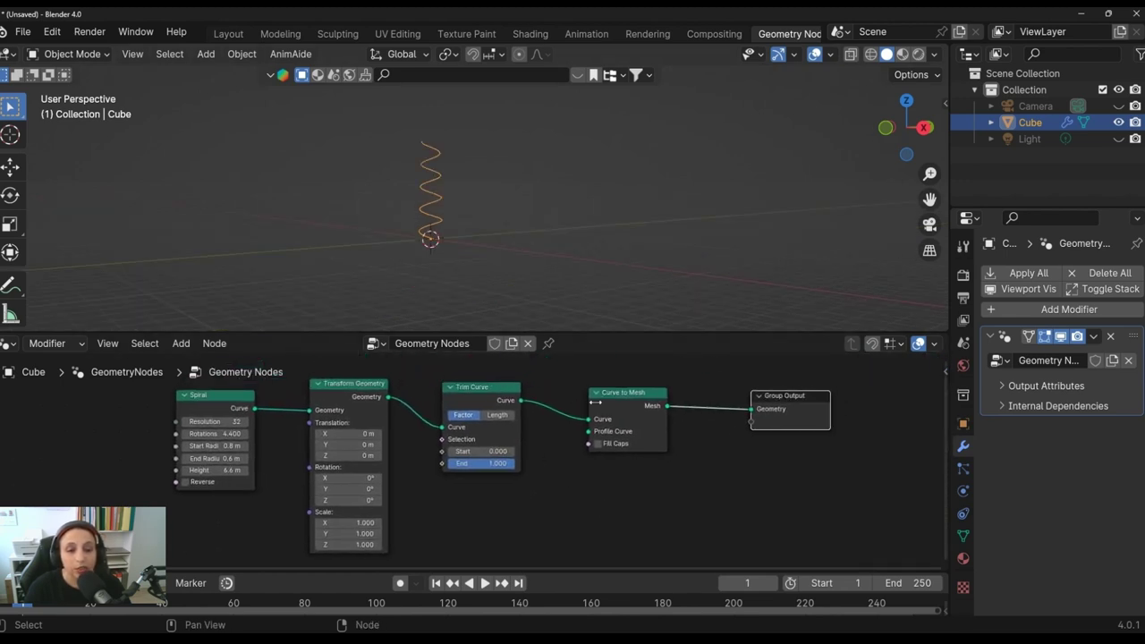
drag(628, 393, 651, 395)
middle_drag(573, 269, 599, 277)
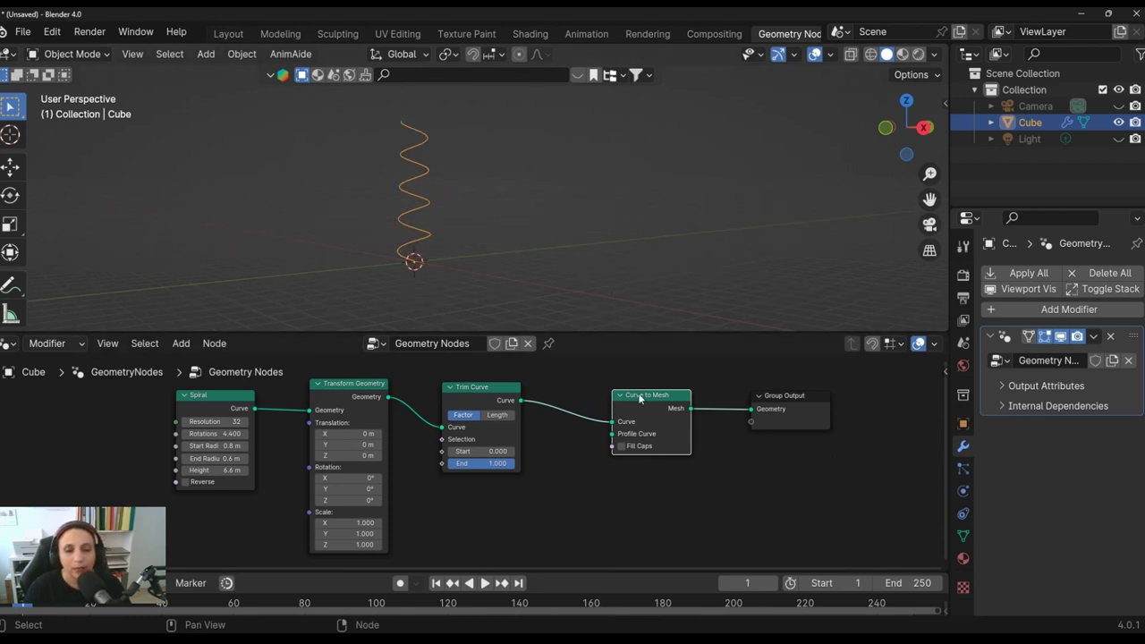
scroll(617, 429, up, 1)
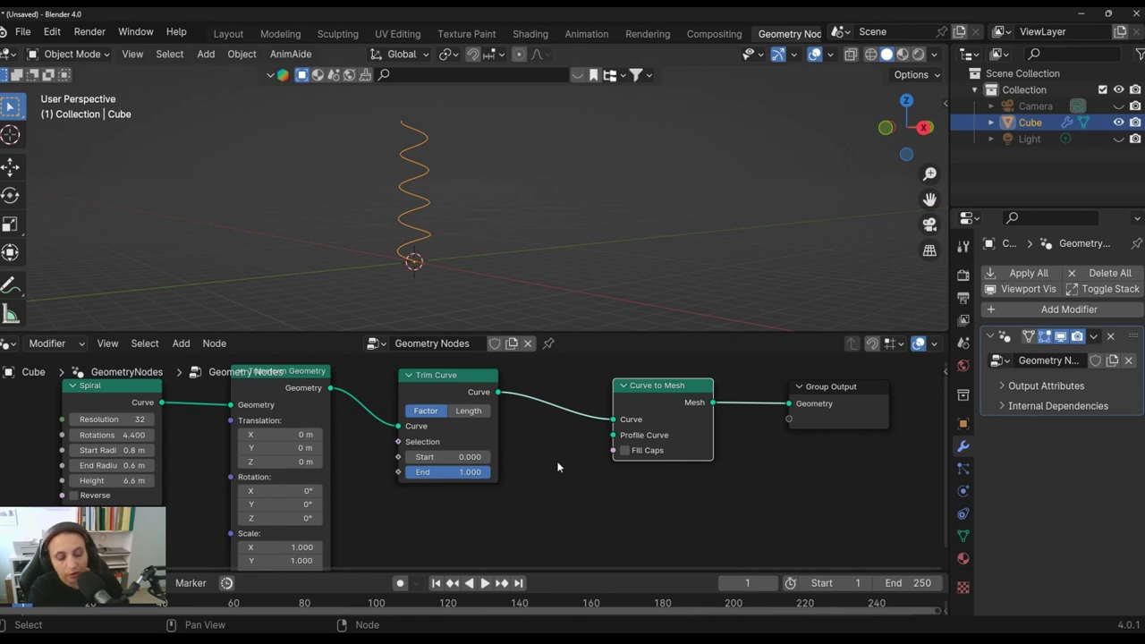
key(shift+a)
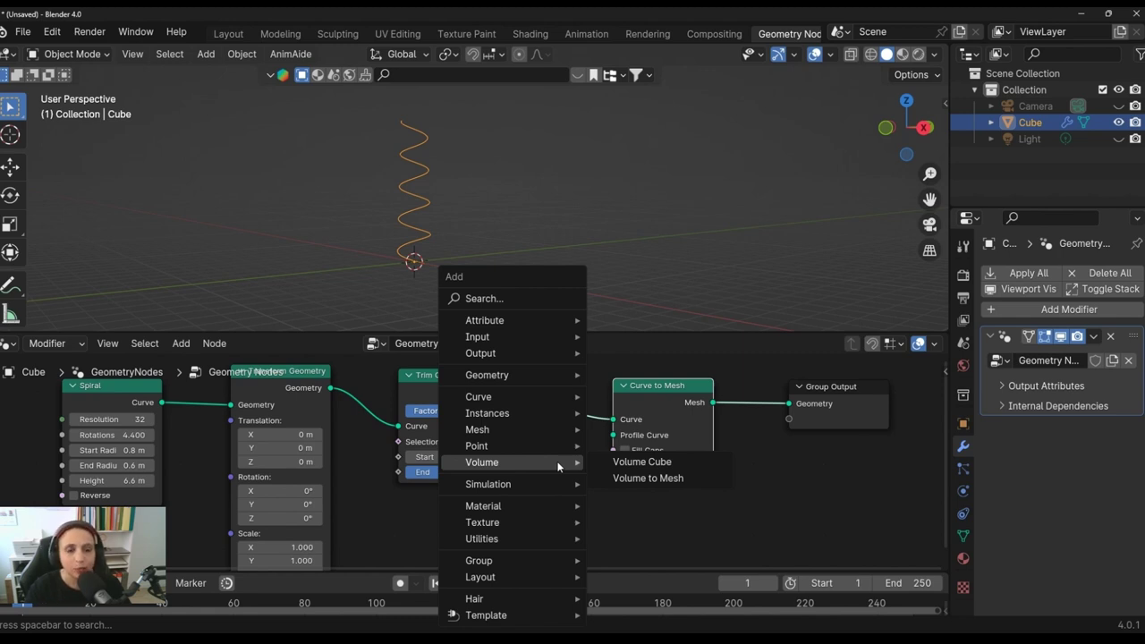
Add a Curve Circle node and wire its Curve output into Curve to Mesh's Profile Curve
text(s)
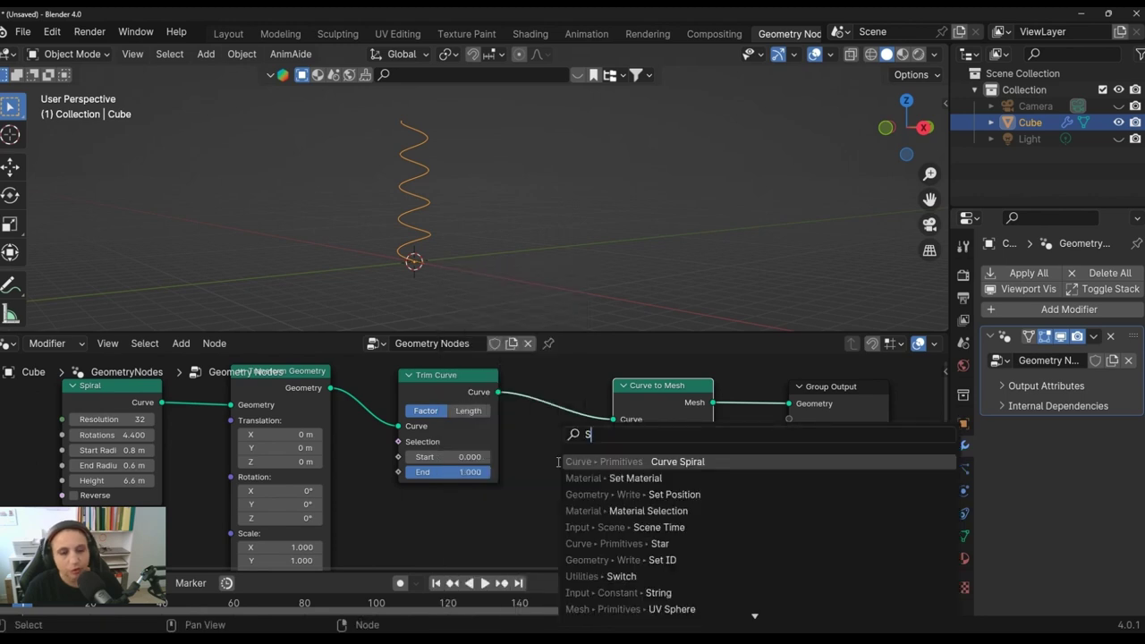
key(BackSpace)
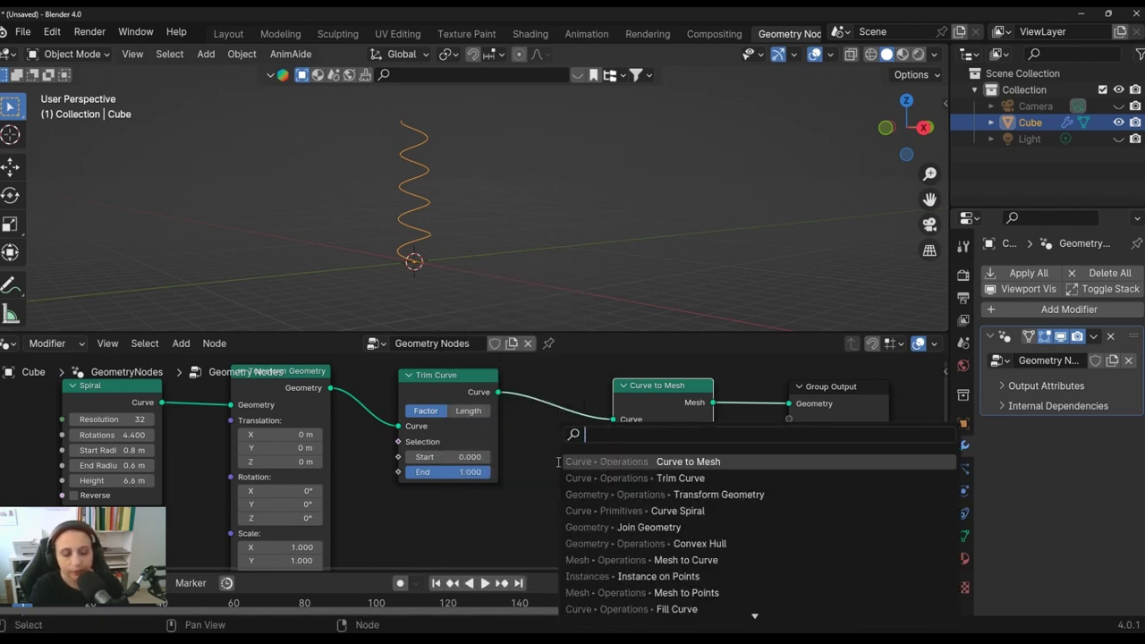
text(CURVE C)
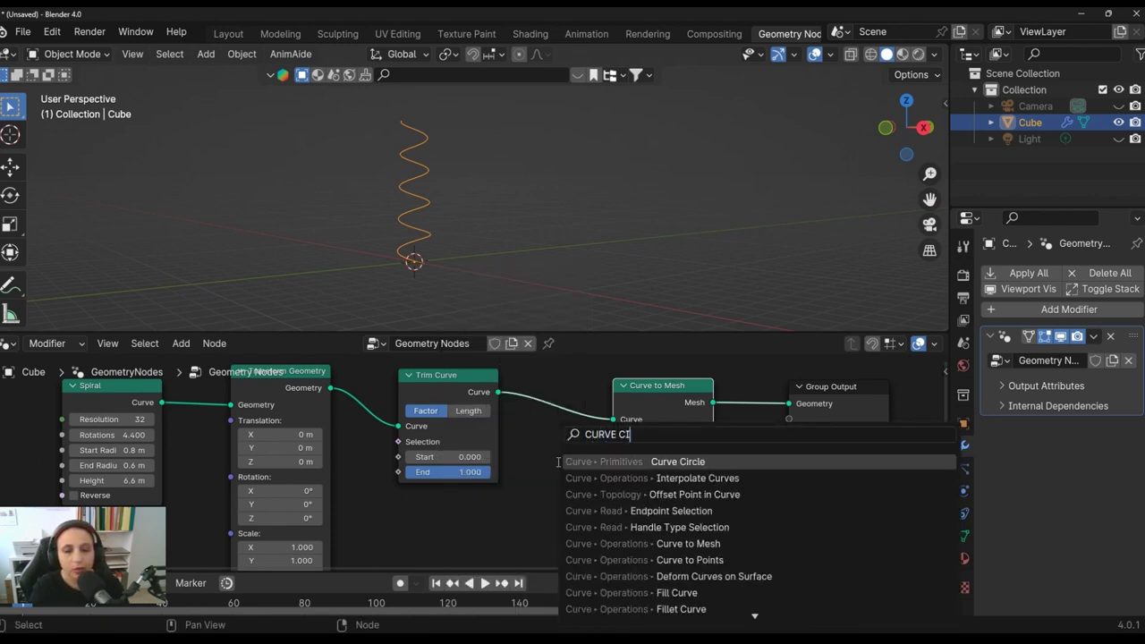
text(IR)
click(670, 460)
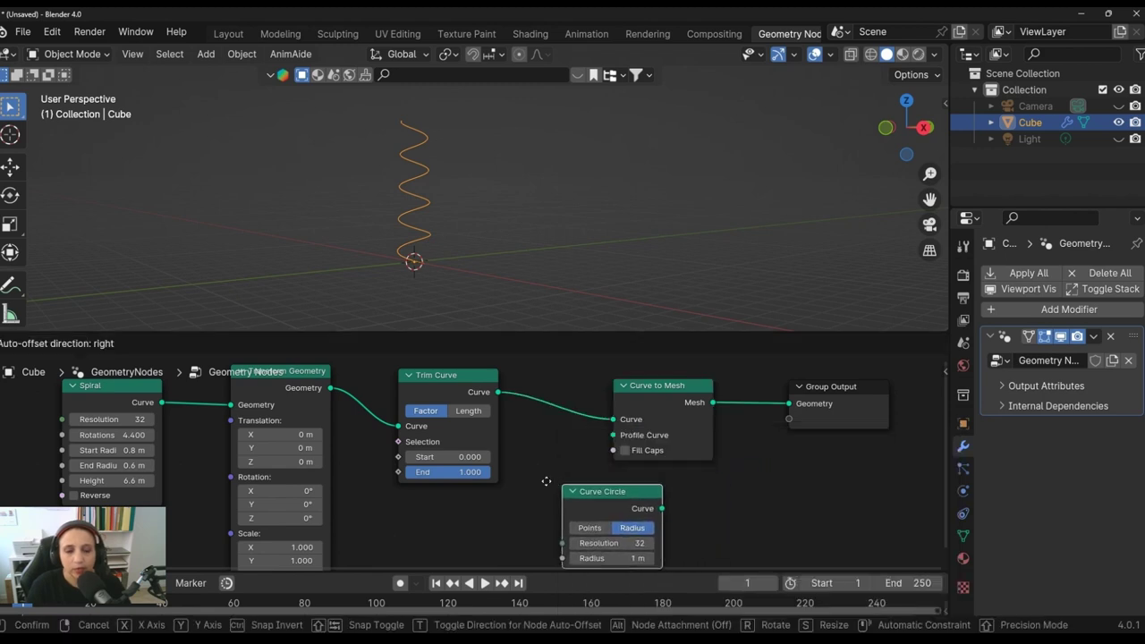
click(507, 481)
drag(663, 378, 695, 381)
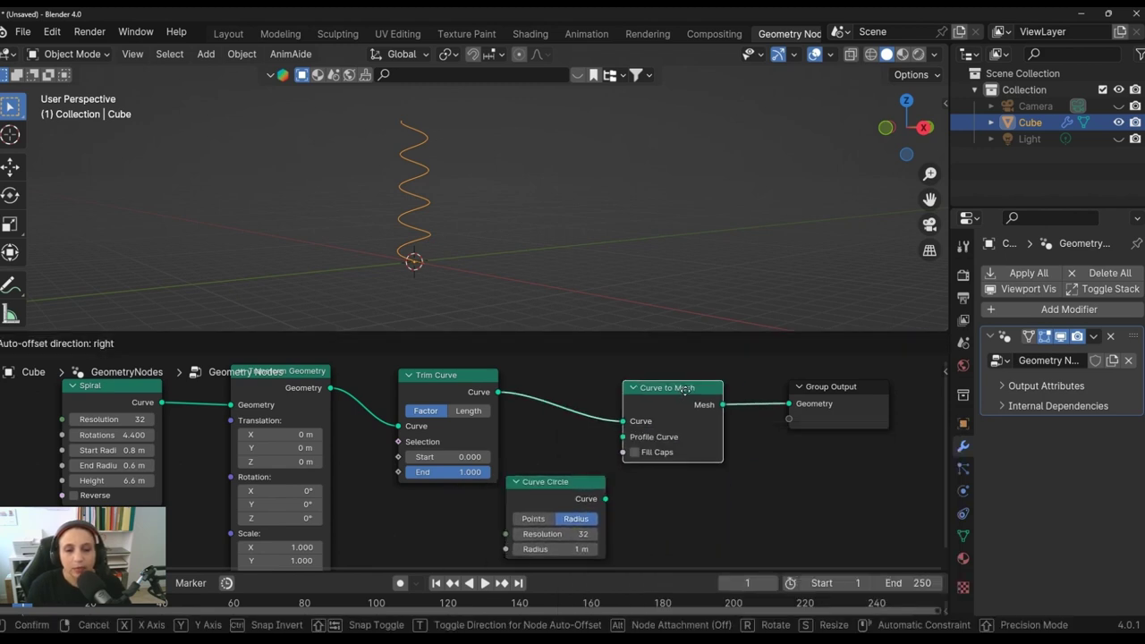
drag(605, 499, 621, 489)
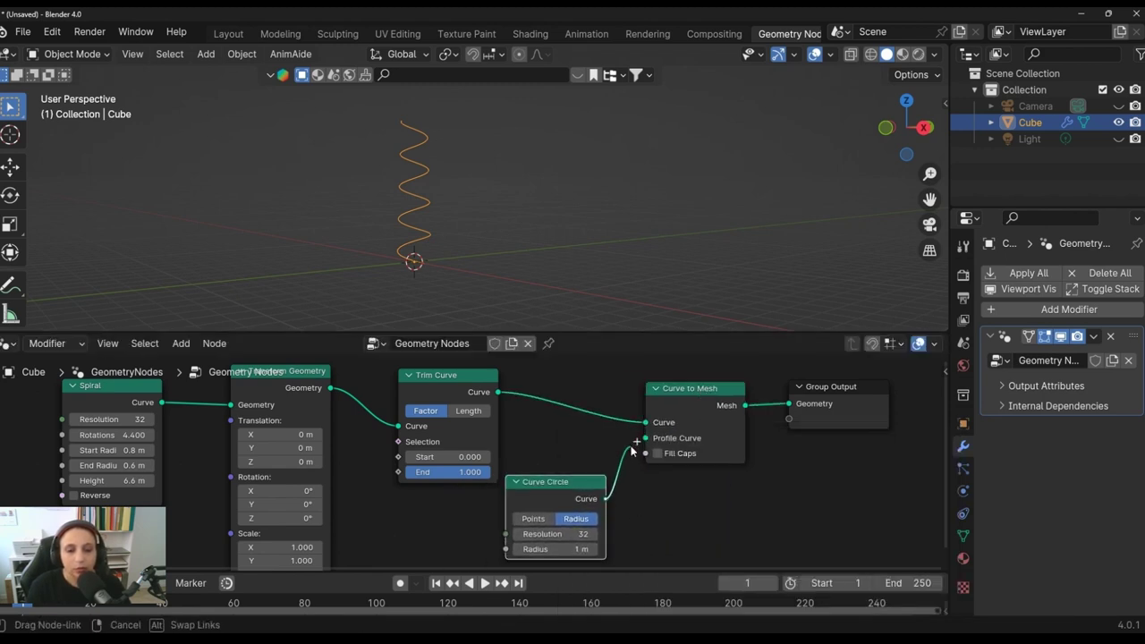
drag(644, 444, 649, 442)
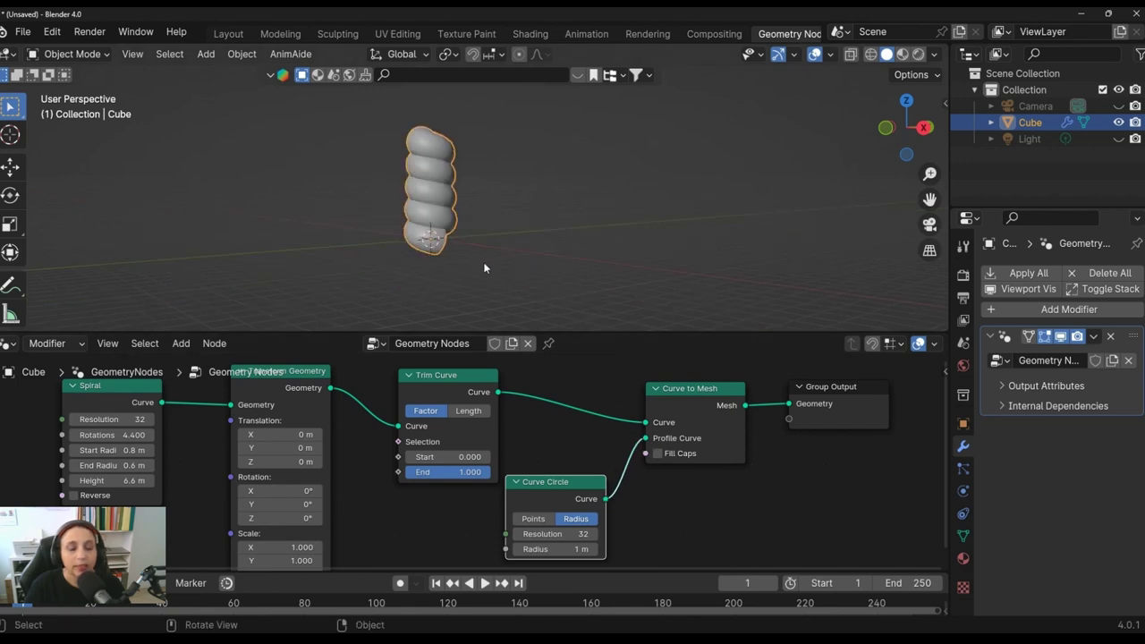
Enable Fill Caps on the Curve to Mesh node to close the tube ends
middle_drag(523, 262, 706, 274)
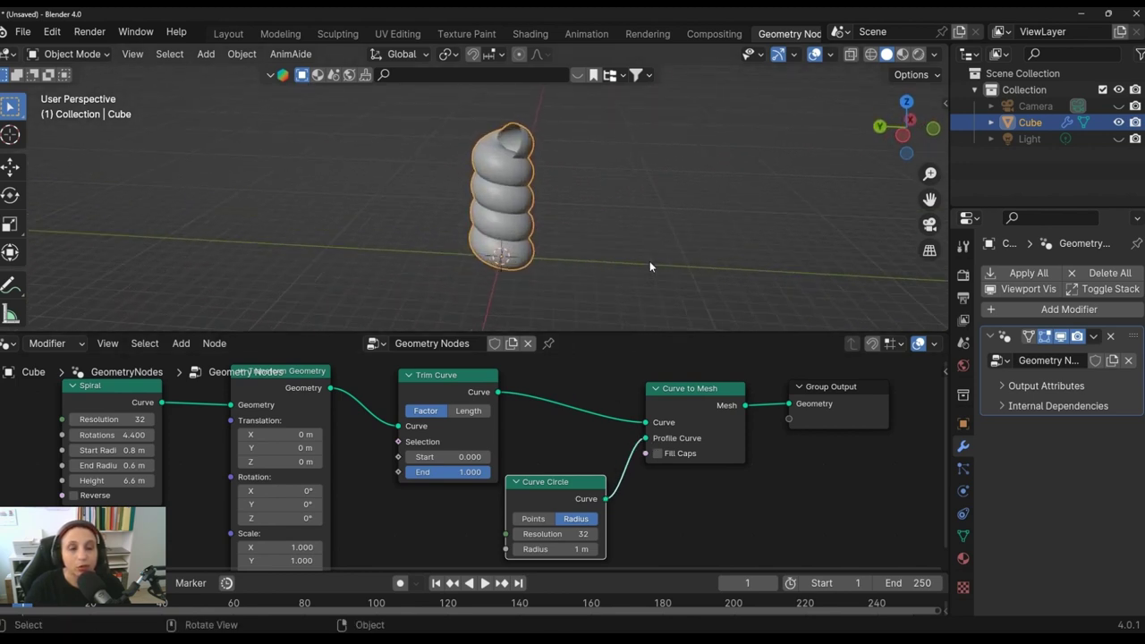
scroll(649, 261, up, 3)
mouse_move(646, 262)
middle_down()
mouse_move(672, 283)
mouse_move(672, 261)
middle_up()
scroll(692, 550, up, 1)
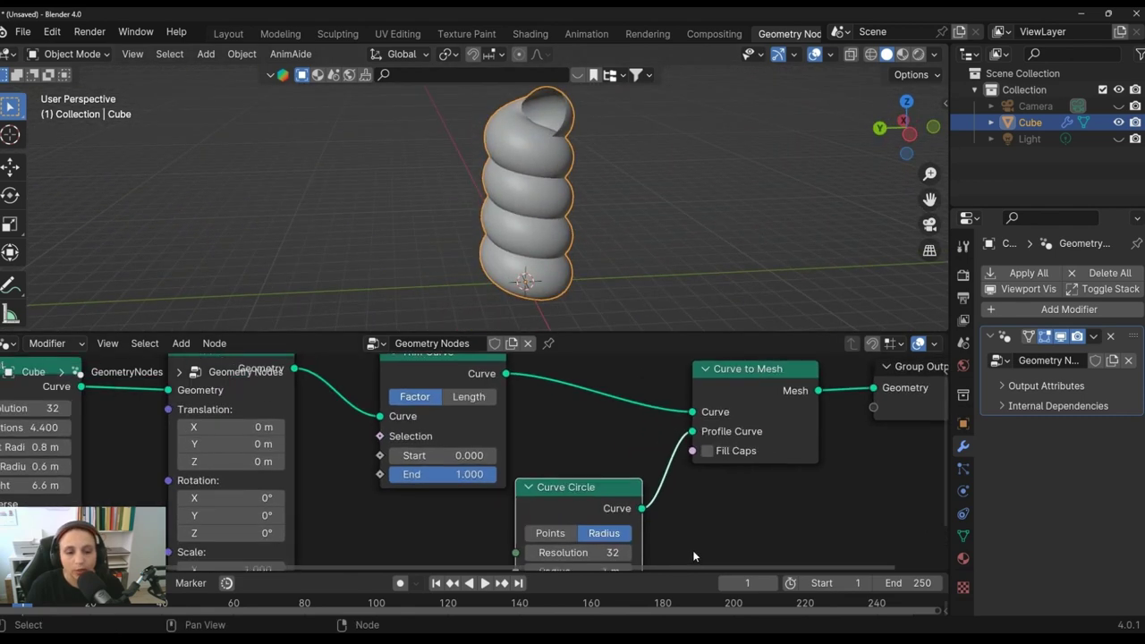
middle_drag(692, 550, 643, 490)
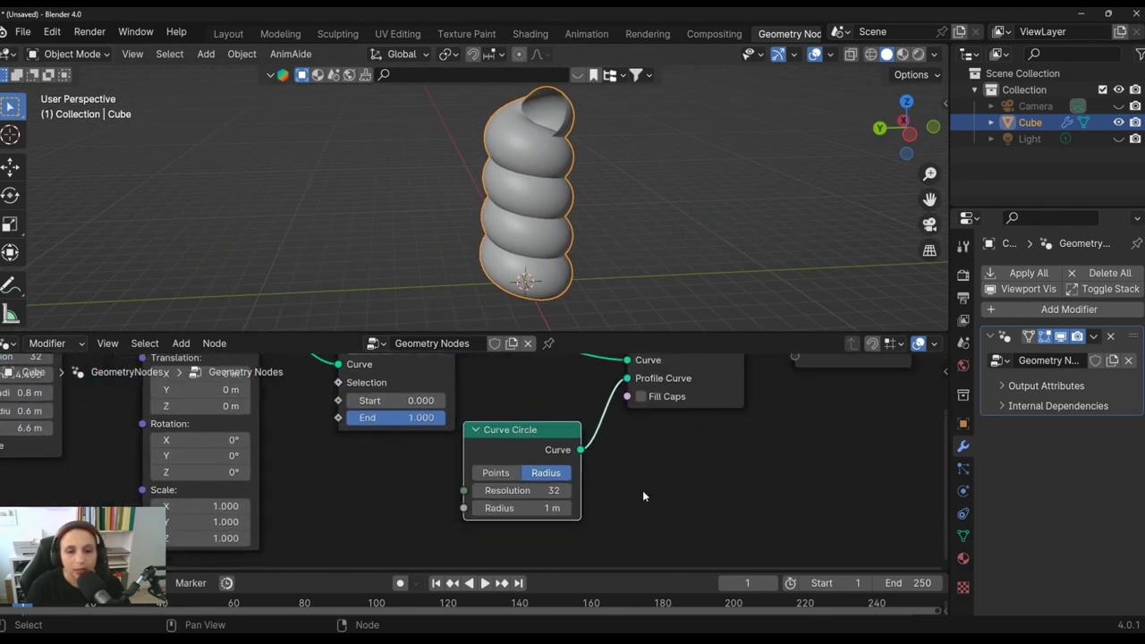
click(629, 402)
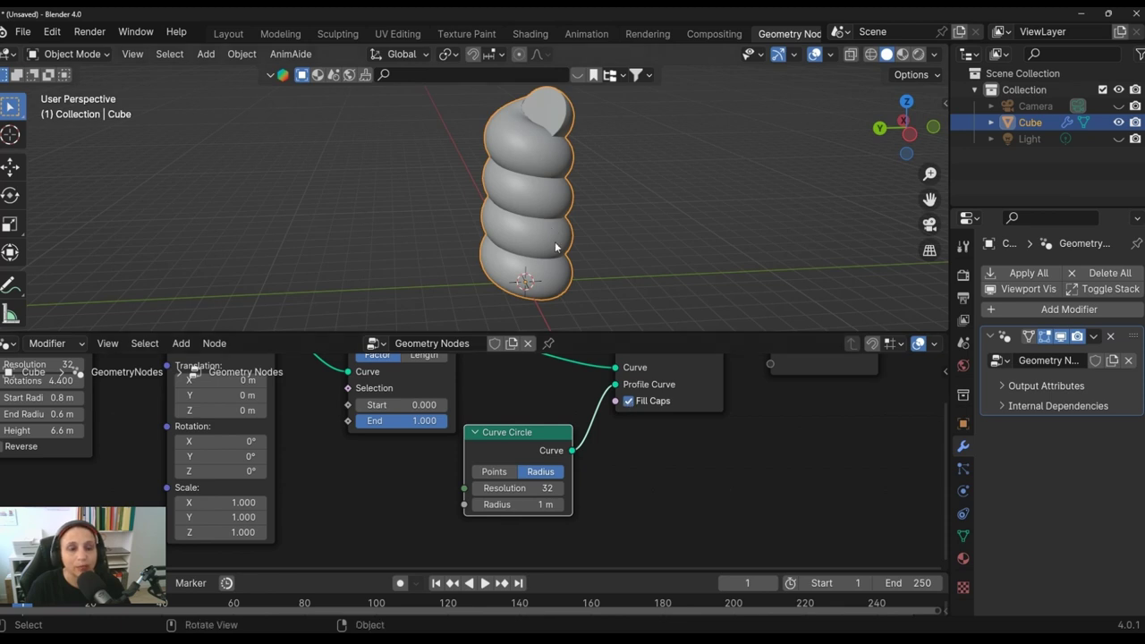
Keep the Curve Circle in Radius mode with Resolution 32 after trying Points mode
click(499, 474)
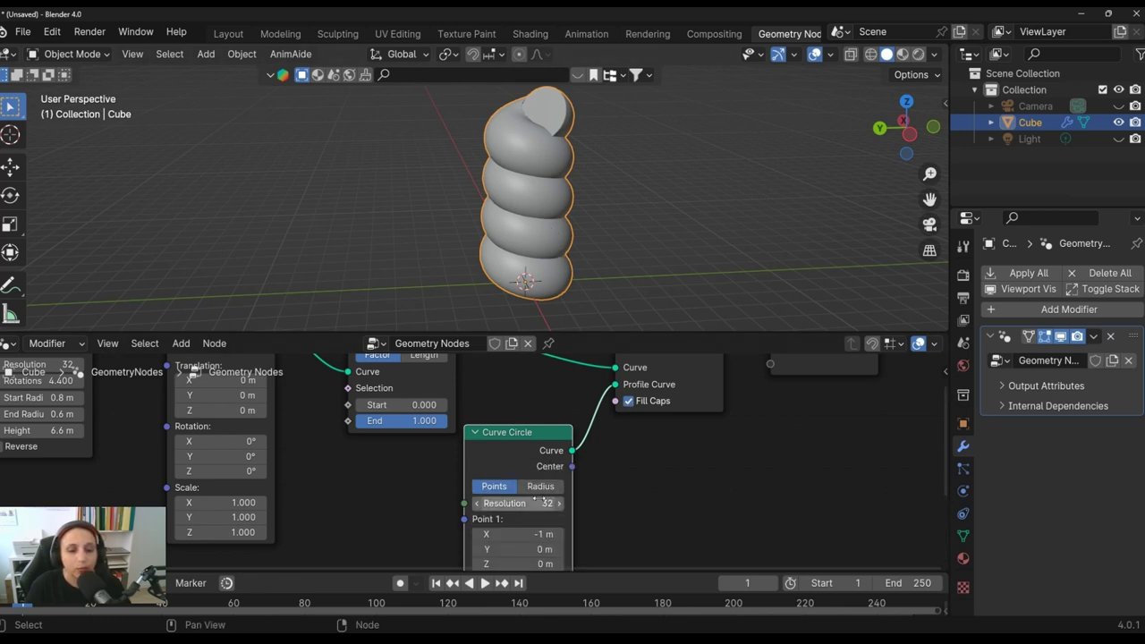
scroll(535, 499, down, 3)
scroll(525, 546, down, 1)
scroll(521, 538, down, 1)
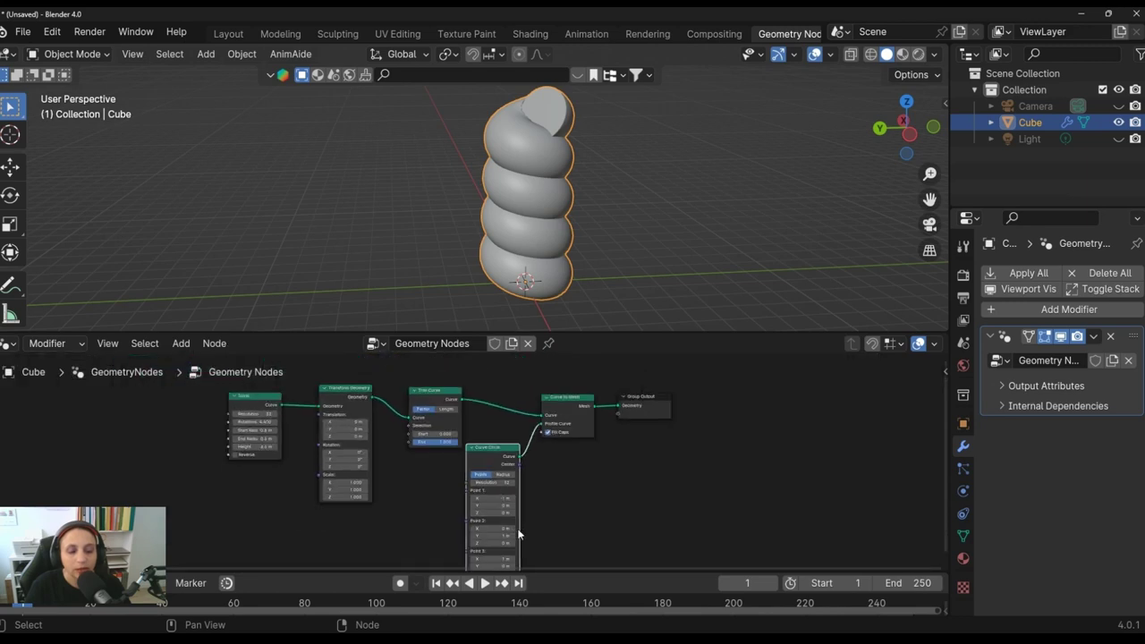
middle_drag(554, 540, 567, 477)
scroll(536, 500, up, 1)
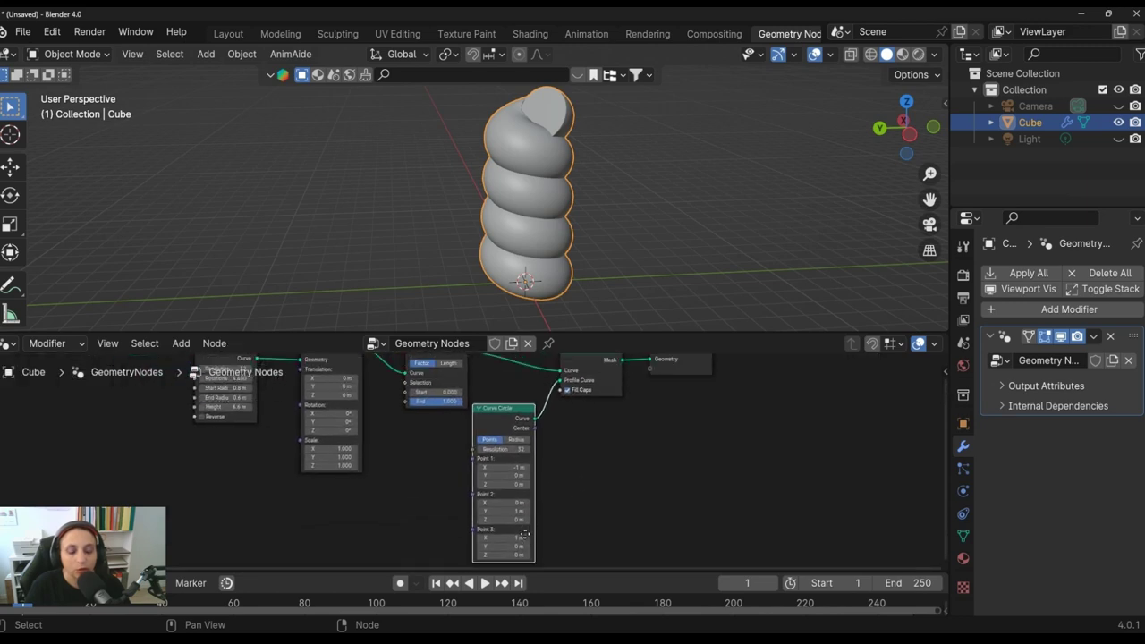
scroll(519, 511, up, 1)
scroll(518, 512, up, 1)
click(535, 433)
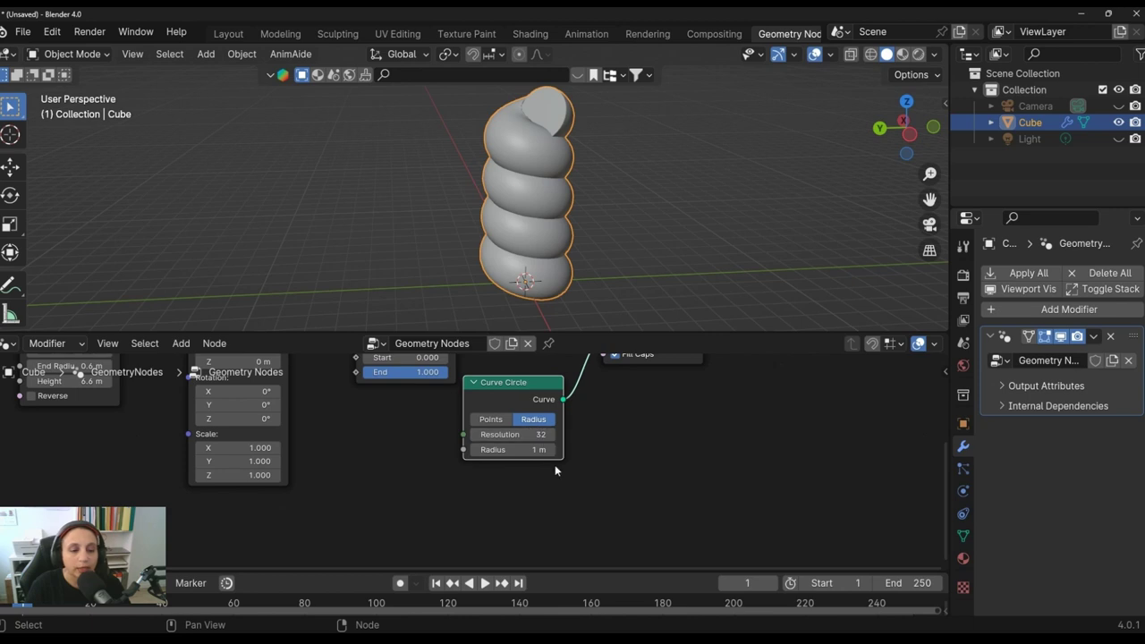
scroll(554, 464, up, 2)
mouse_move(528, 431)
mouse_down()
mouse_move(501, 431)
mouse_move(532, 431)
mouse_up()
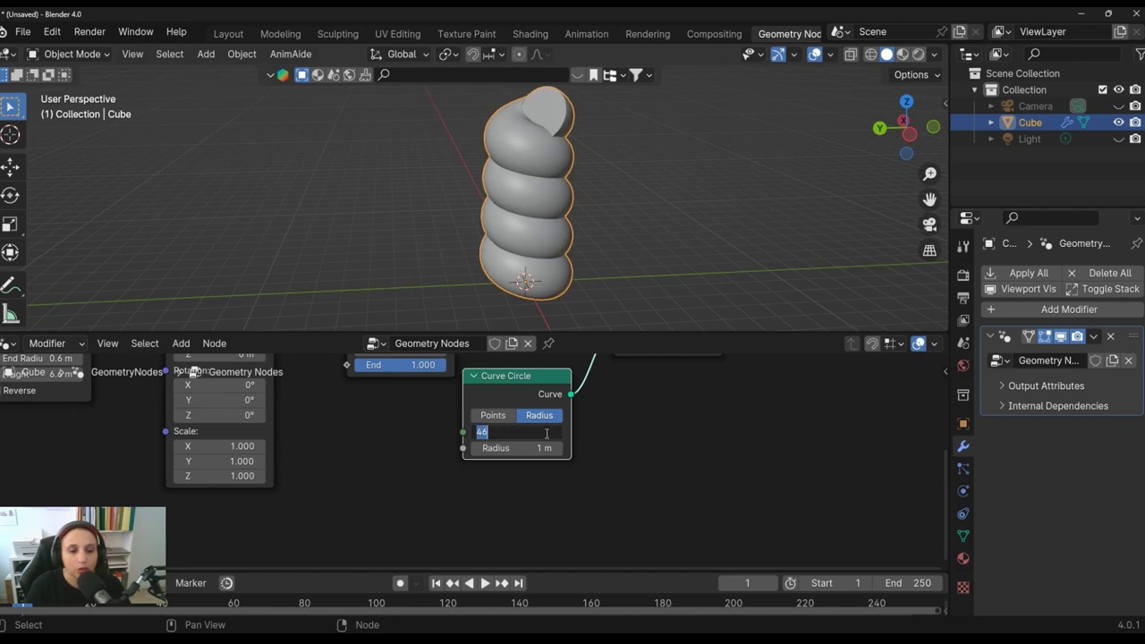
key(Return)
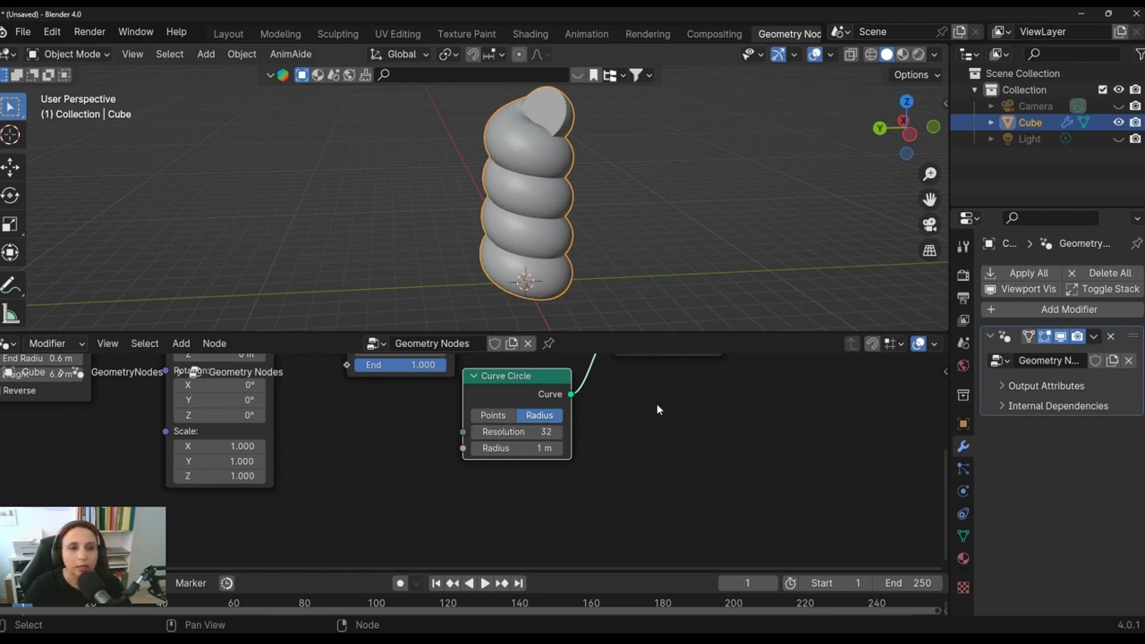
key(Home)
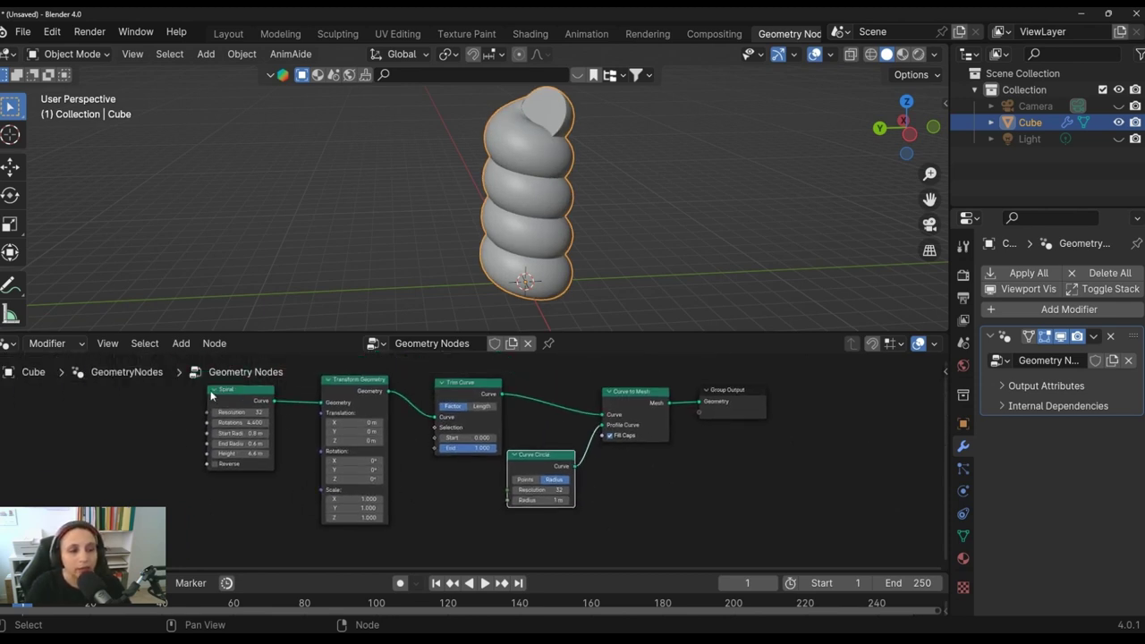
Lower the Curve Circle Radius from 1 m to 0.1 m, undoing an overshoot to 0 m
scroll(524, 501, up, 2)
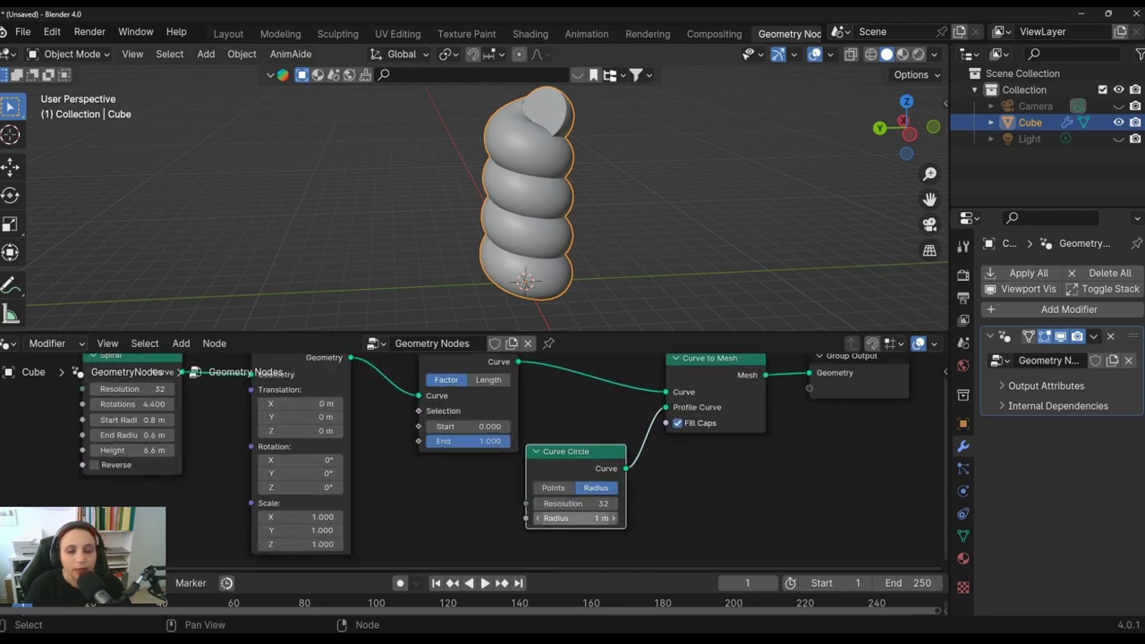
drag(577, 518, 550, 518)
scroll(617, 259, up, 2)
scroll(655, 263, up, 2)
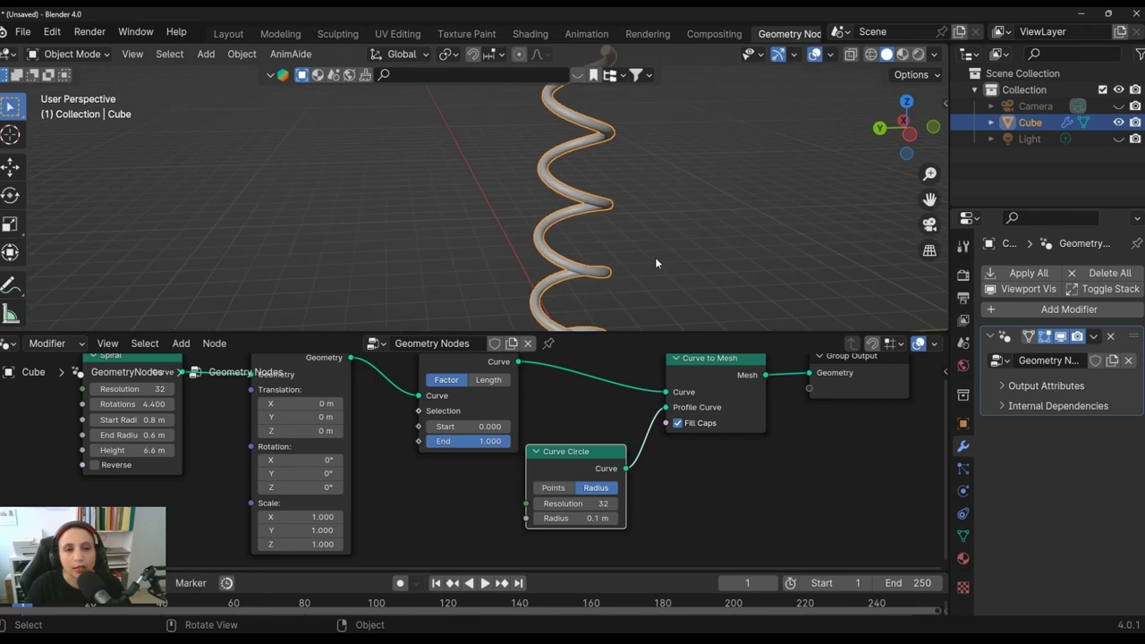
scroll(666, 261, down, 3)
middle_drag(666, 262, 600, 271)
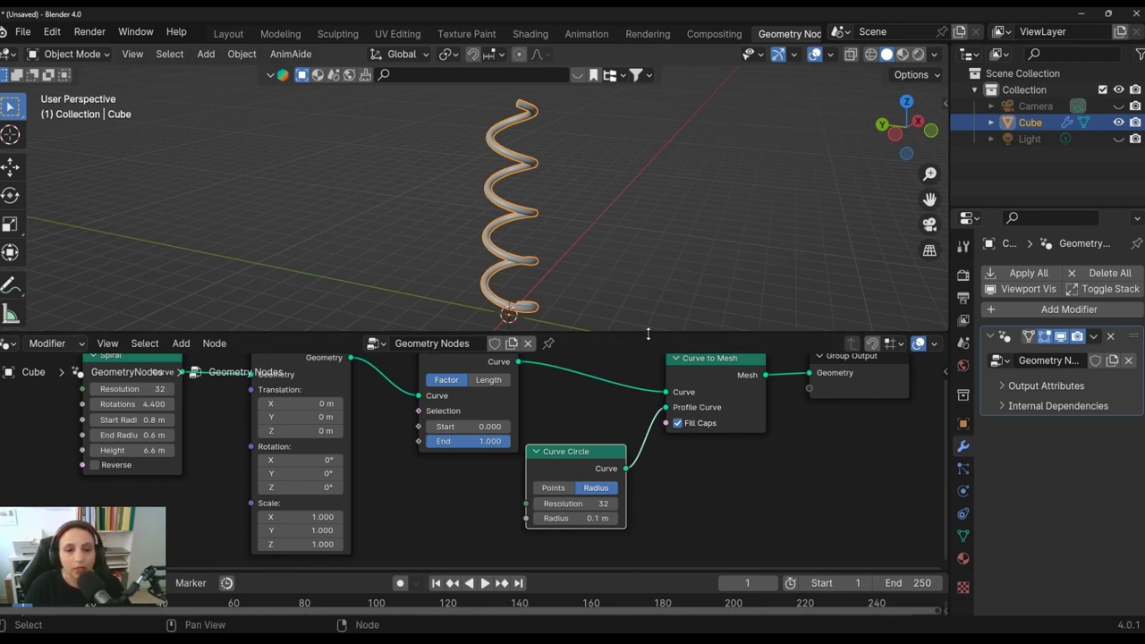
drag(647, 332, 647, 282)
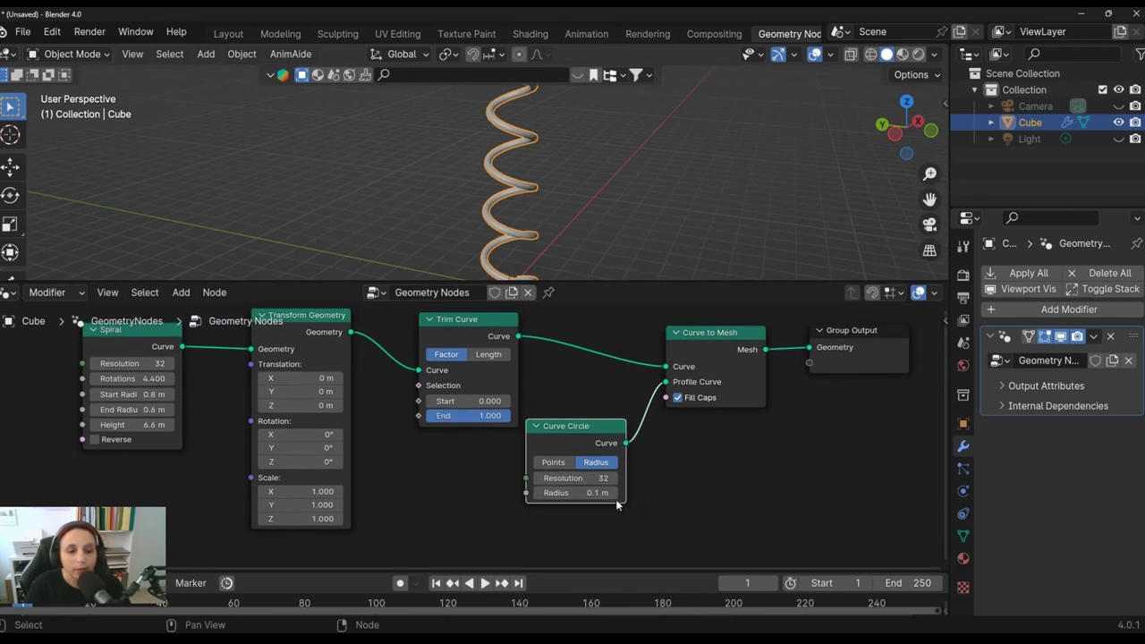
drag(552, 493, 519, 492)
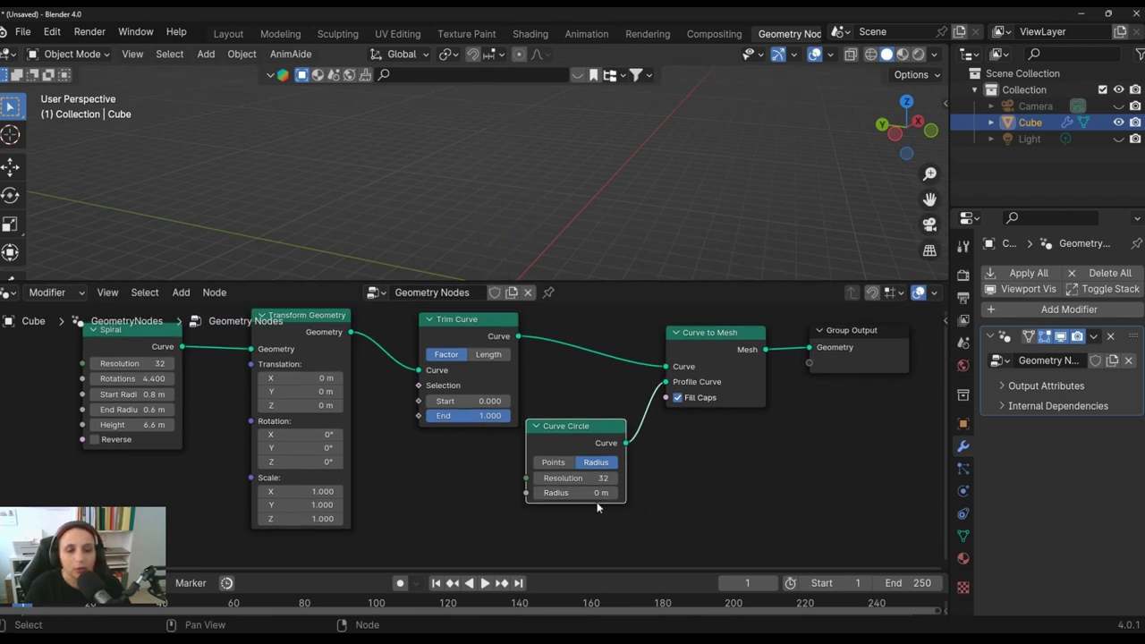
key(ctrl+z)
mouse_move(586, 212)
middle_down()
mouse_move(593, 188)
mouse_move(657, 197)
middle_up()
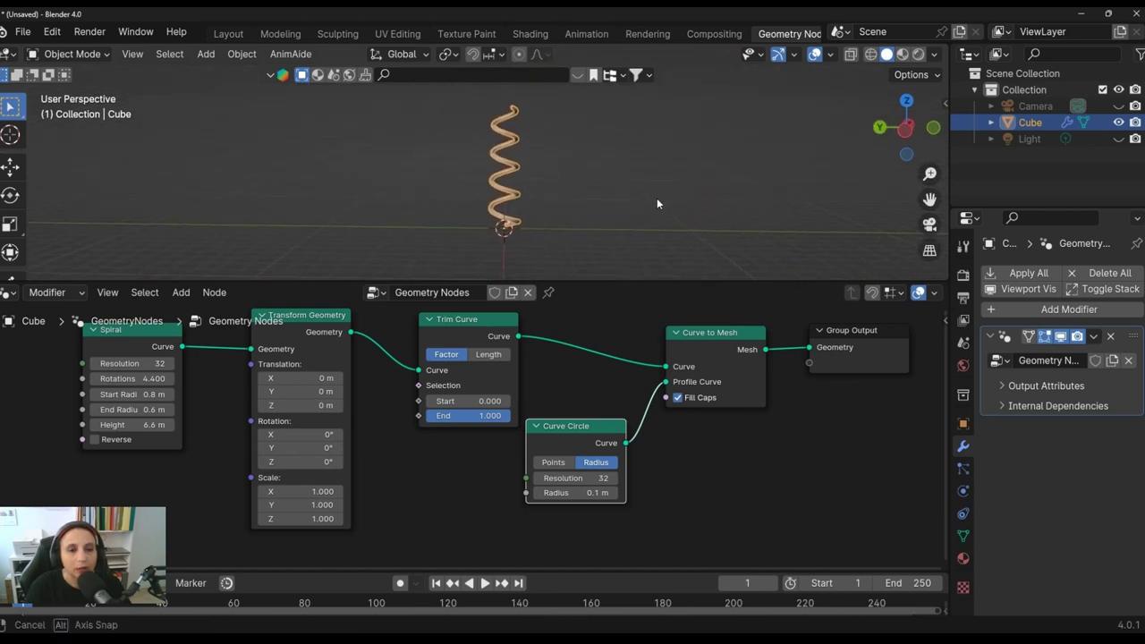
Widen the Spiral's Start Radius to 1.5 m
middle_drag(457, 479, 627, 494)
scroll(438, 494, up, 1)
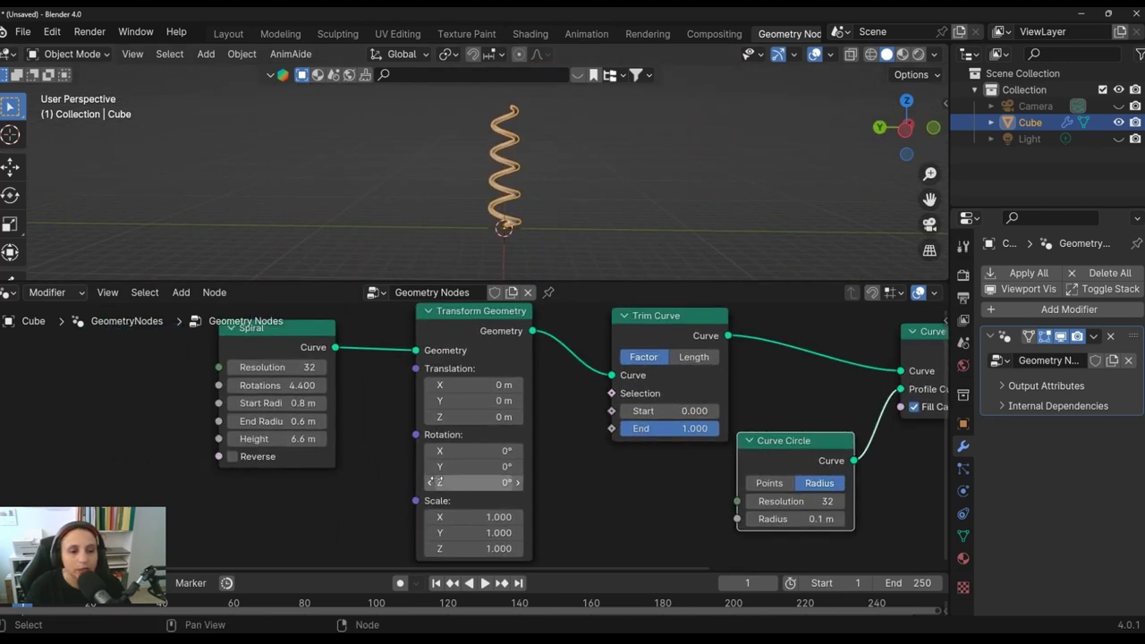
mouse_move(277, 402)
mouse_down()
mouse_move(318, 402)
mouse_move(295, 403)
mouse_up()
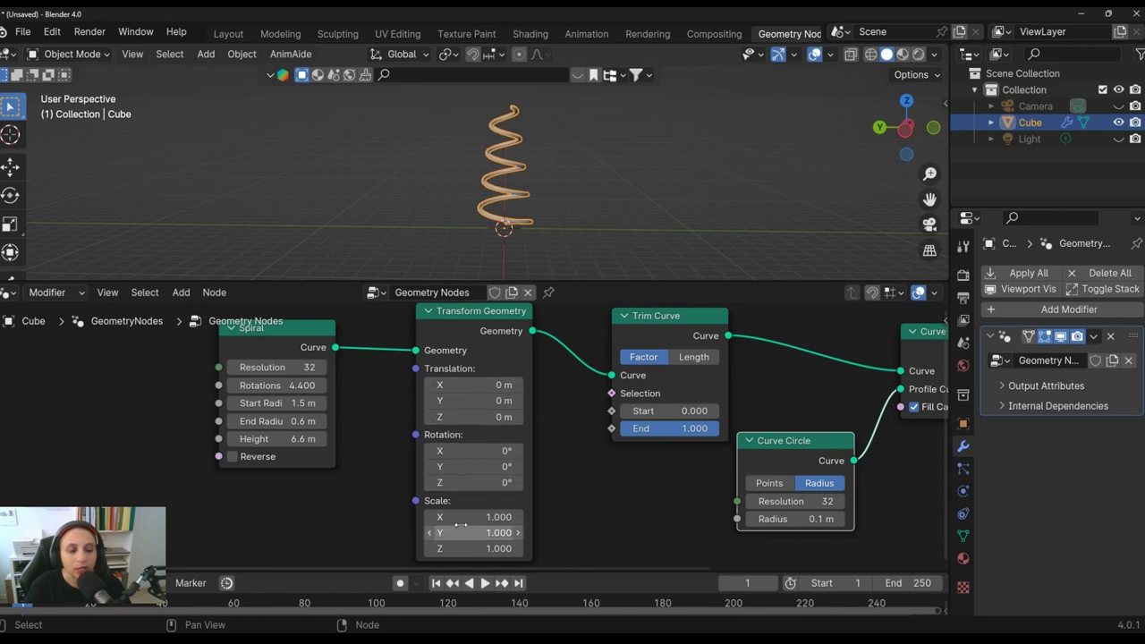
Try stretching with Transform Geometry Scale X, then reset it to 1.000
mouse_move(473, 517)
mouse_down()
mouse_move(510, 517)
mouse_move(483, 517)
mouse_move(496, 517)
mouse_up()
middle_drag(501, 179, 434, 184)
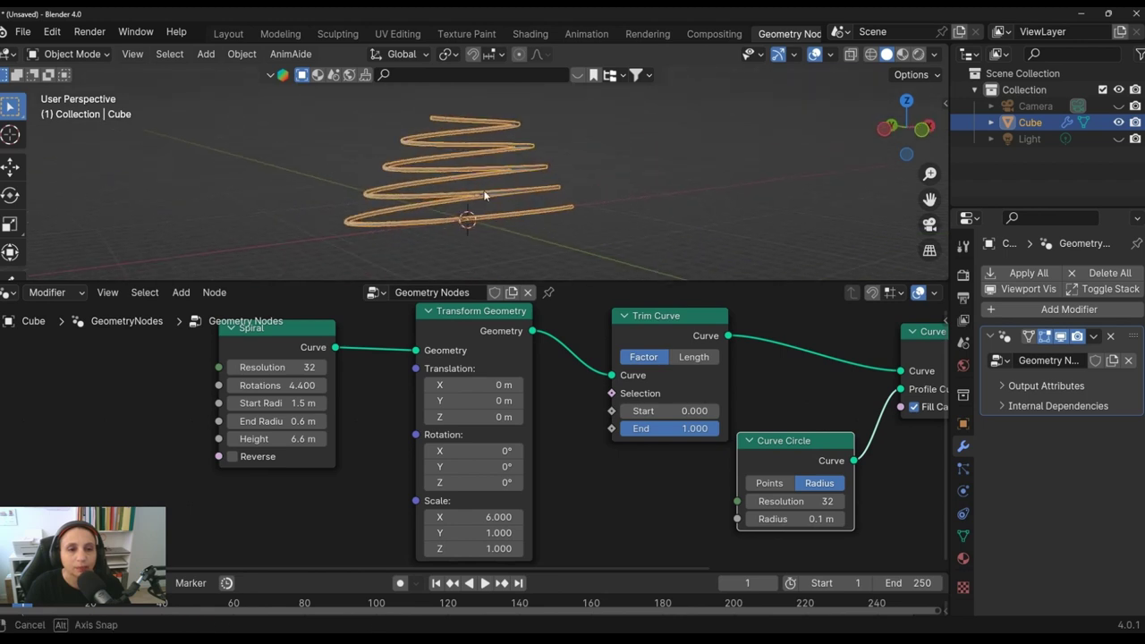
drag(496, 517, 478, 517)
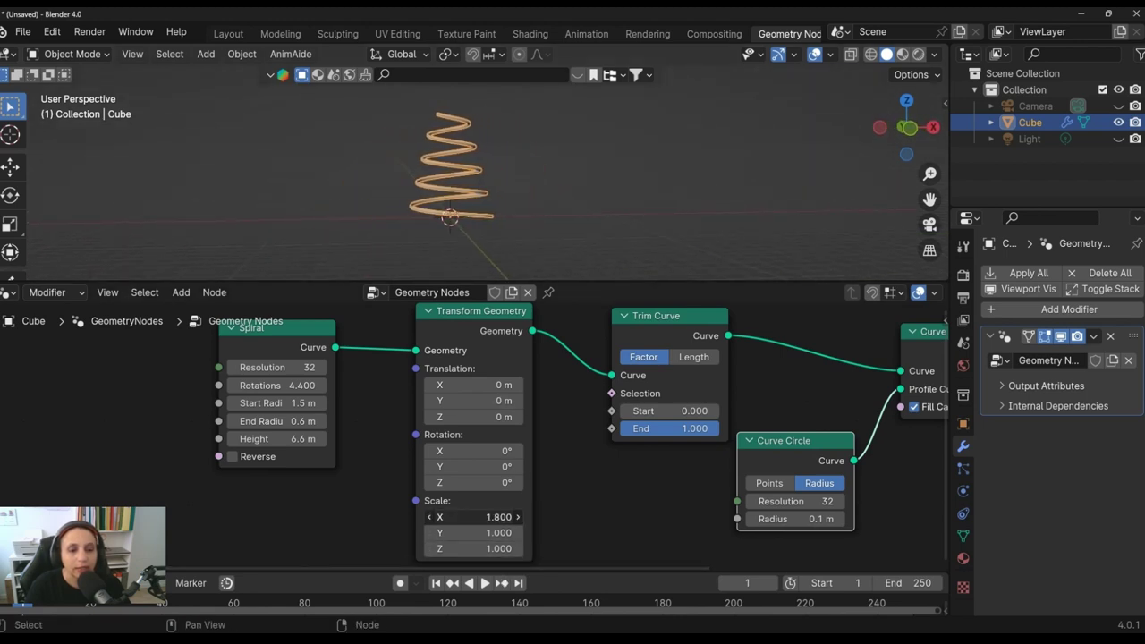
key(Return)
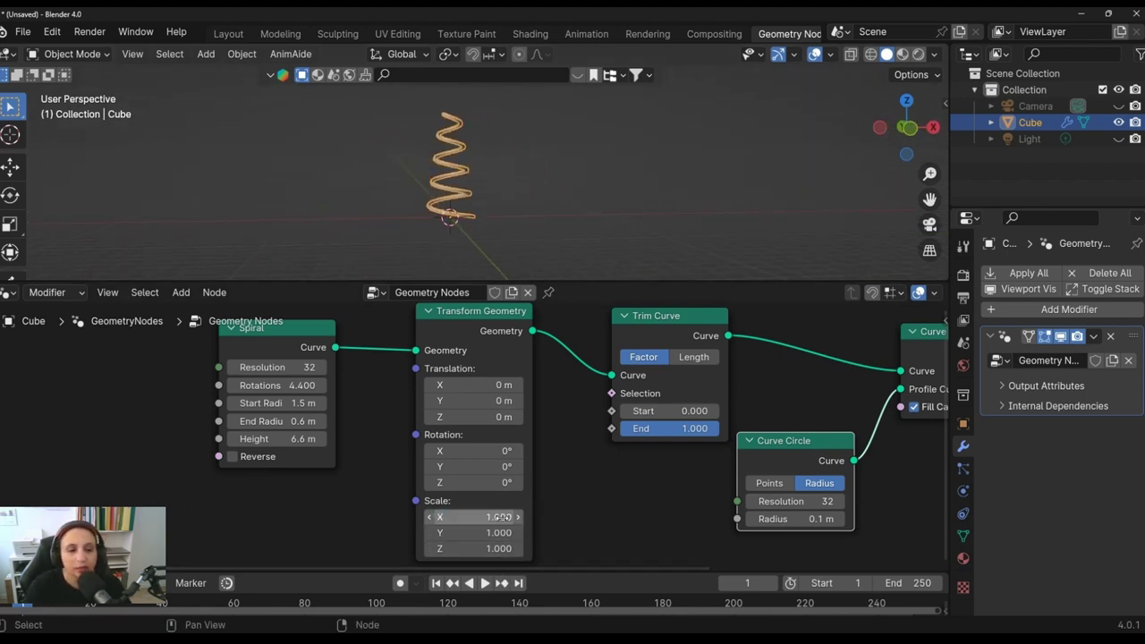
mouse_move(482, 451)
mouse_down()
mouse_move(519, 450)
mouse_move(490, 451)
mouse_up()
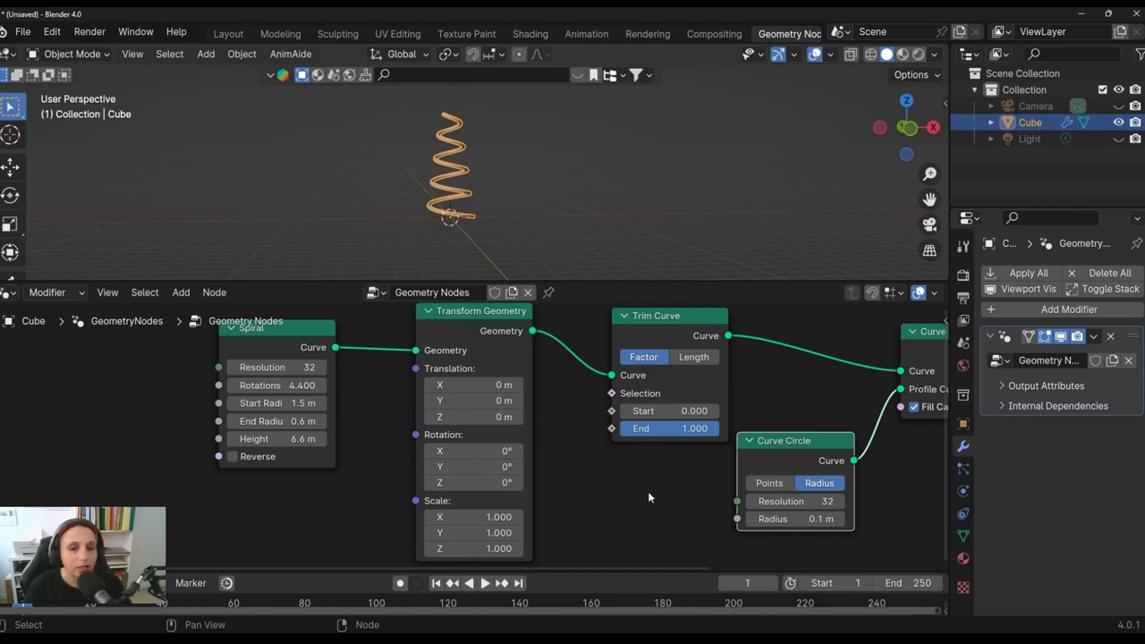
Reframe the 3D view and nudge the Curve Circle node slightly right
middle_drag(664, 507, 562, 518)
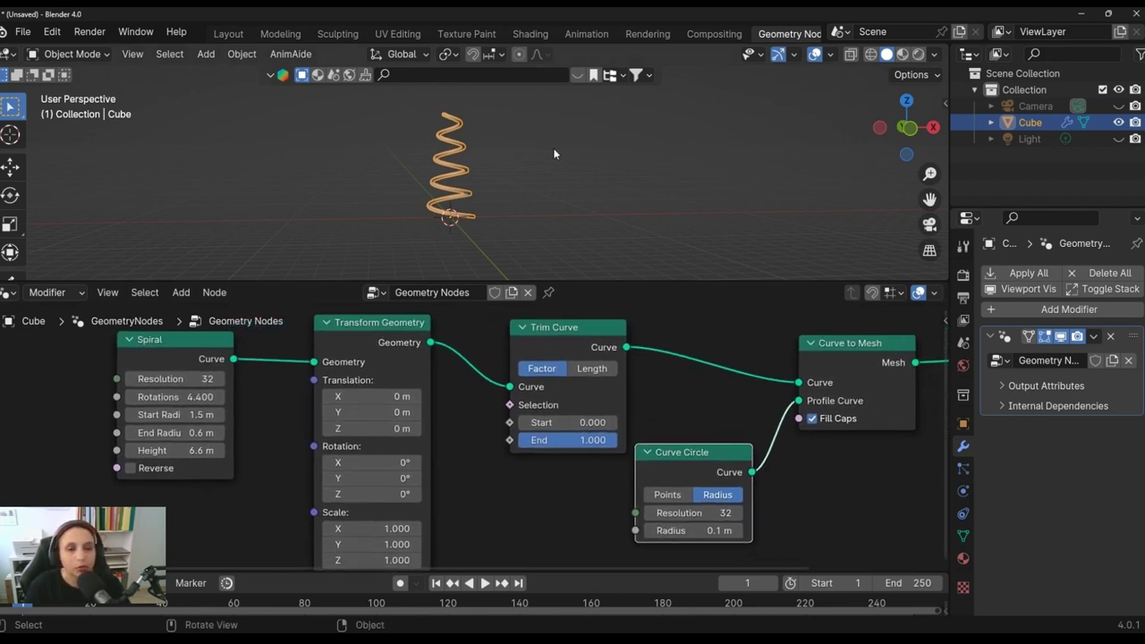
scroll(564, 159, up, 3)
drag(929, 198, 761, 238)
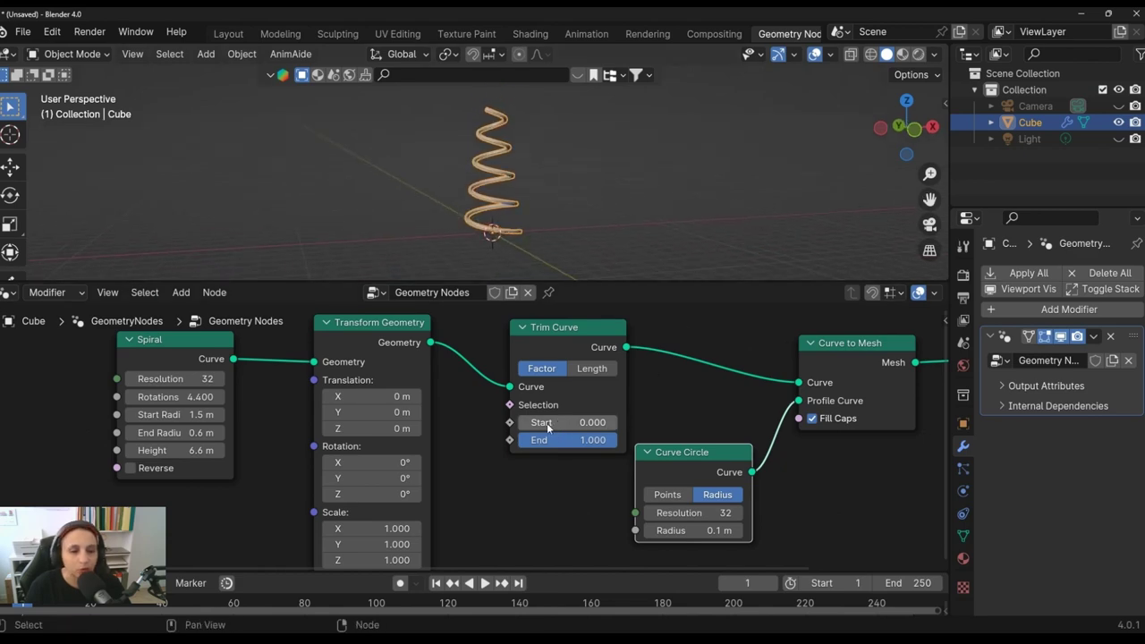
scroll(636, 478, up, 1)
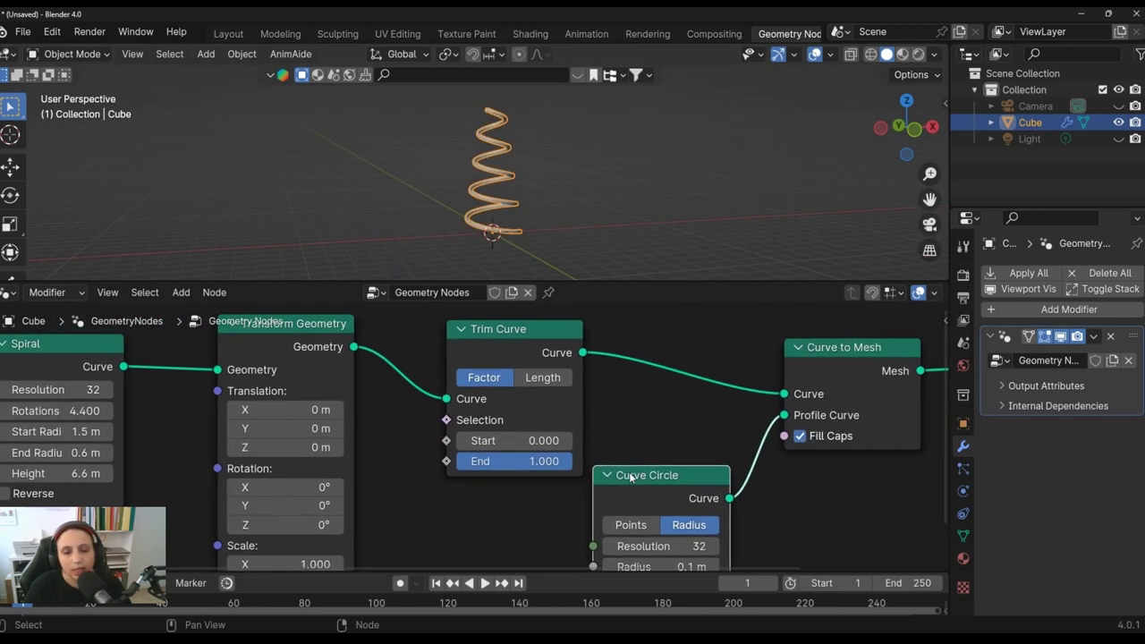
drag(636, 477, 674, 468)
scroll(586, 452, up, 1)
mouse_move(617, 232)
middle_down()
mouse_move(640, 226)
mouse_move(610, 240)
middle_up()
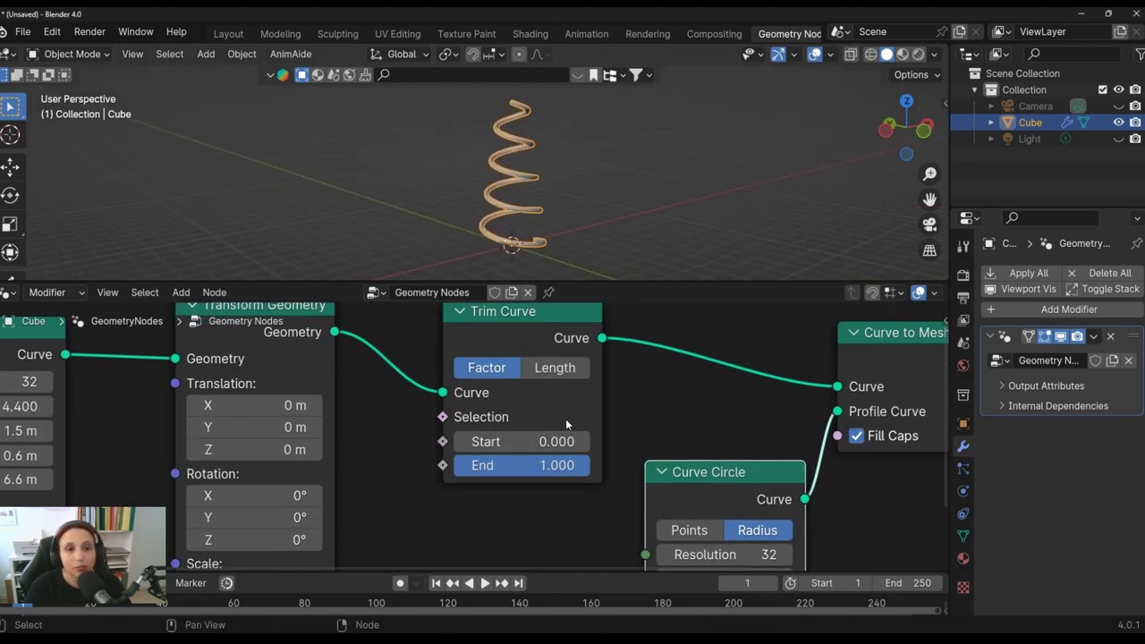
scroll(494, 444, up, 1)
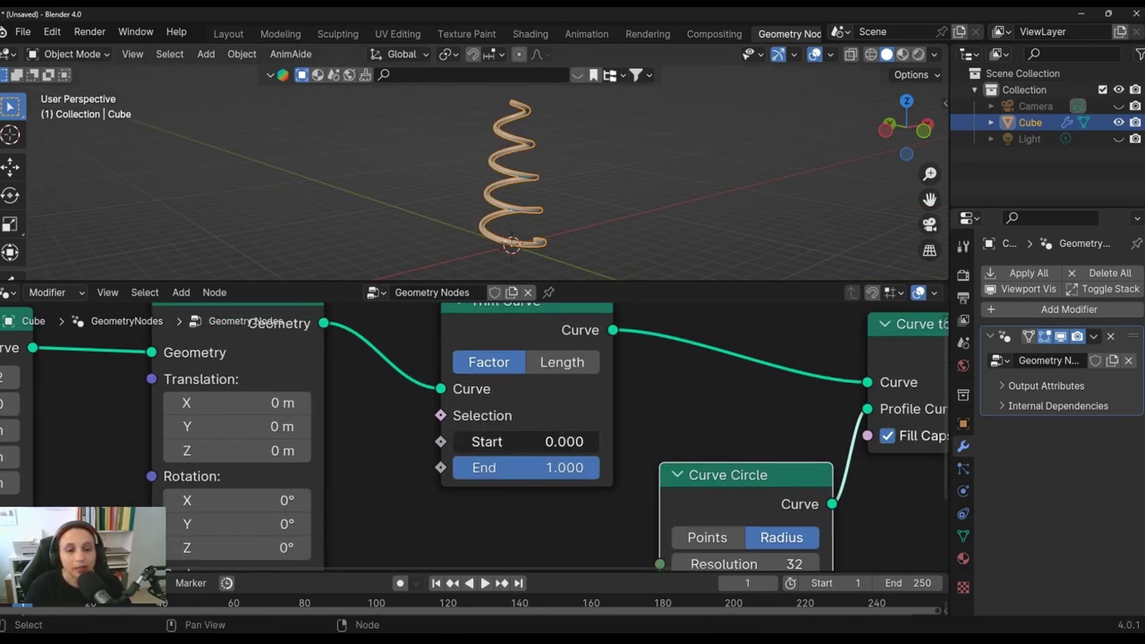
Test Trim Curve Start values such as 0.240, then return it to 0.000
drag(492, 441, 583, 441)
click(525, 441)
key(Return)
middle_drag(650, 187, 640, 197)
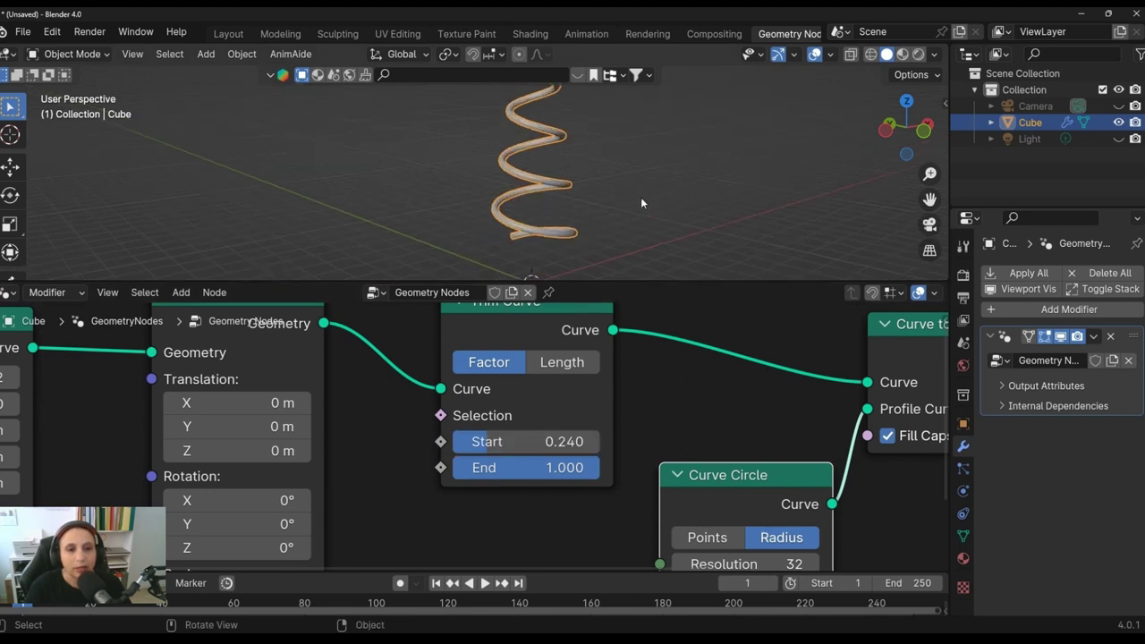
middle_drag(942, 199, 720, 225)
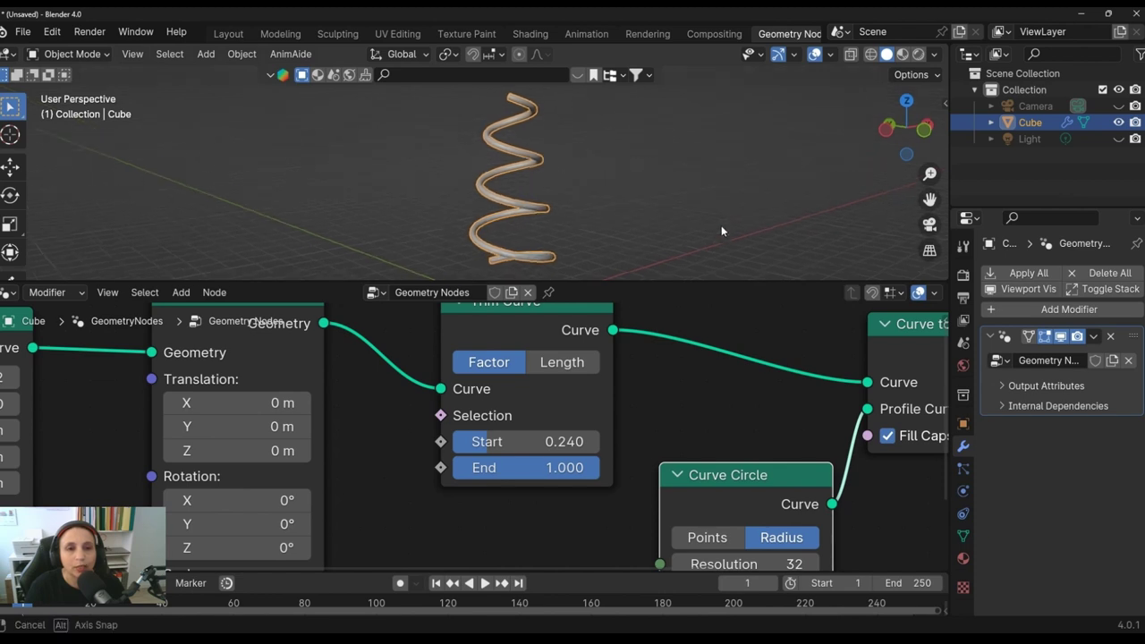
mouse_move(516, 446)
mouse_down()
mouse_move(800, 446)
mouse_move(440, 446)
mouse_up()
drag(526, 442, 500, 442)
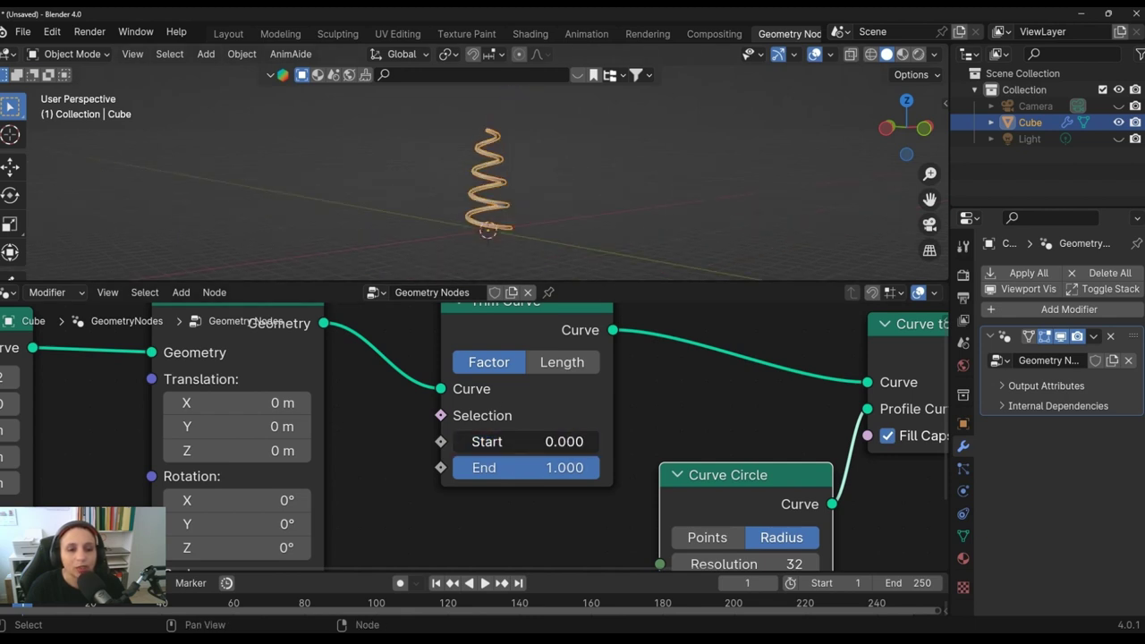
Test lowering Trim Curve End, leaving it at 1.000 for the full spiral
scroll(534, 142, up, 1)
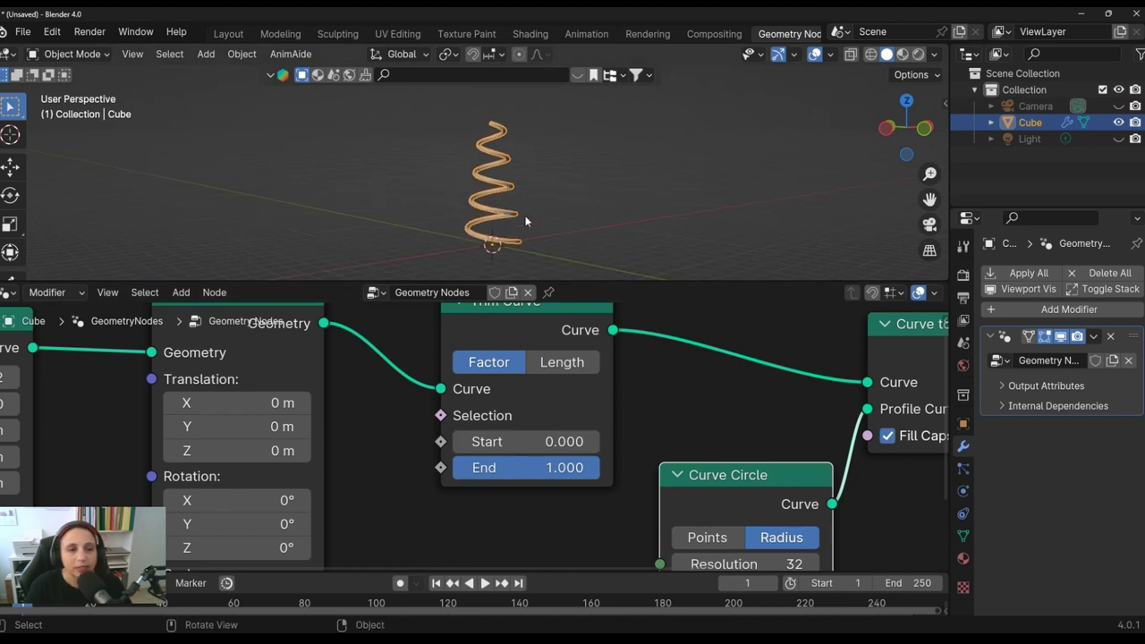
scroll(541, 134, up, 1)
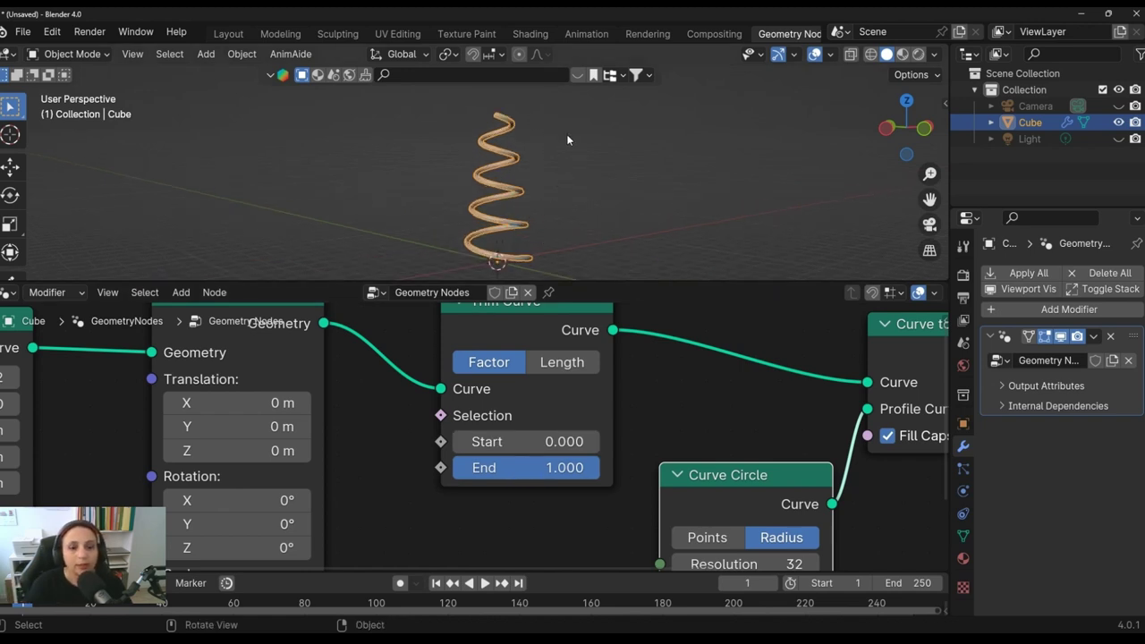
mouse_move(577, 473)
mouse_down()
mouse_move(433, 473)
mouse_move(599, 468)
mouse_up()
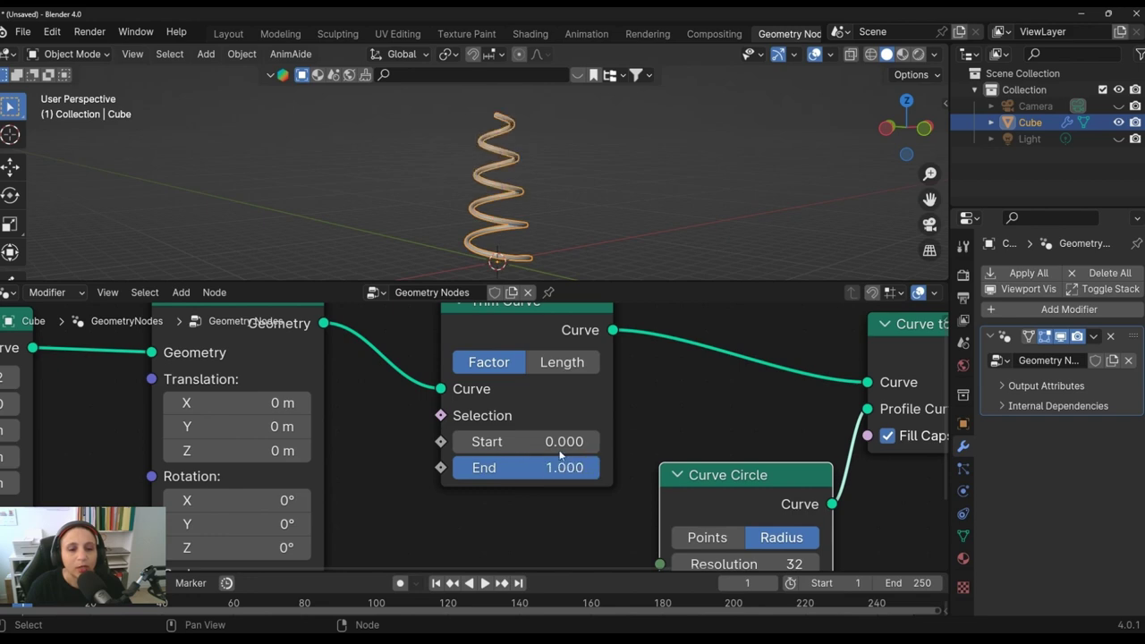
middle_drag(619, 237, 614, 204)
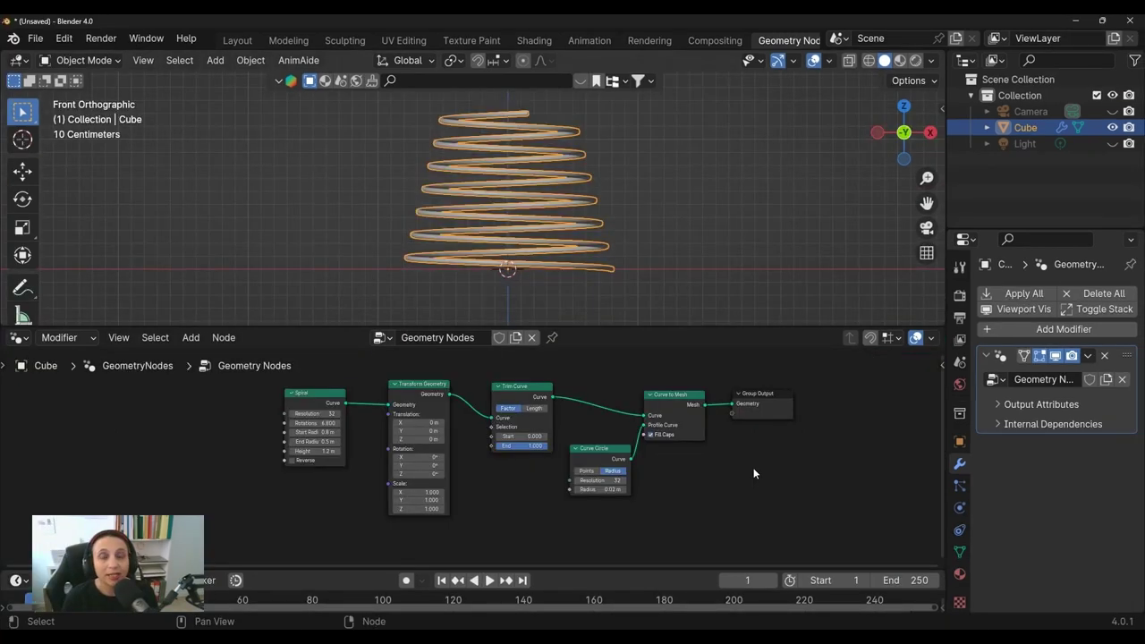
middle_drag(652, 284, 598, 299)
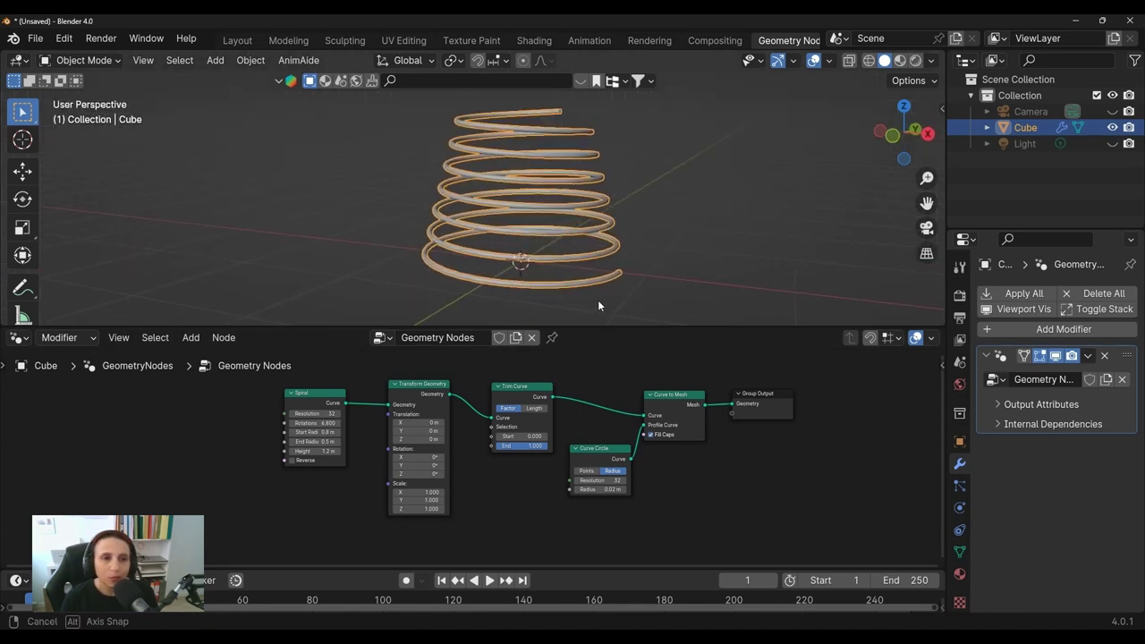
scroll(490, 385, up, 1)
scroll(483, 420, up, 1)
scroll(474, 474, up, 1)
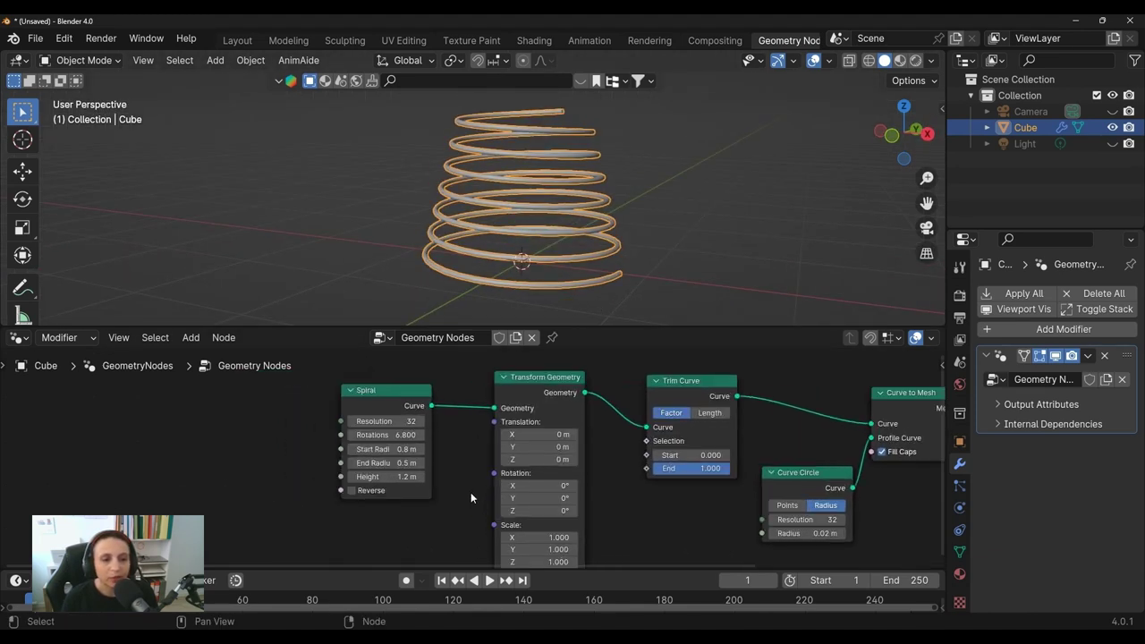
scroll(470, 492, up, 1)
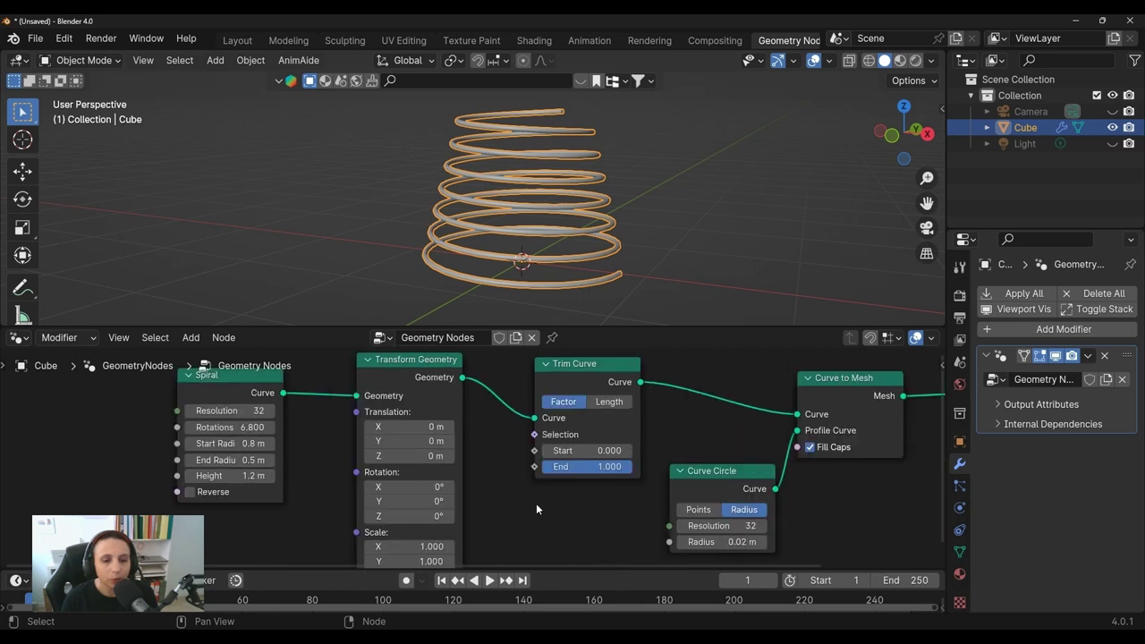
scroll(474, 479, down, 1)
middle_drag(891, 532, 705, 521)
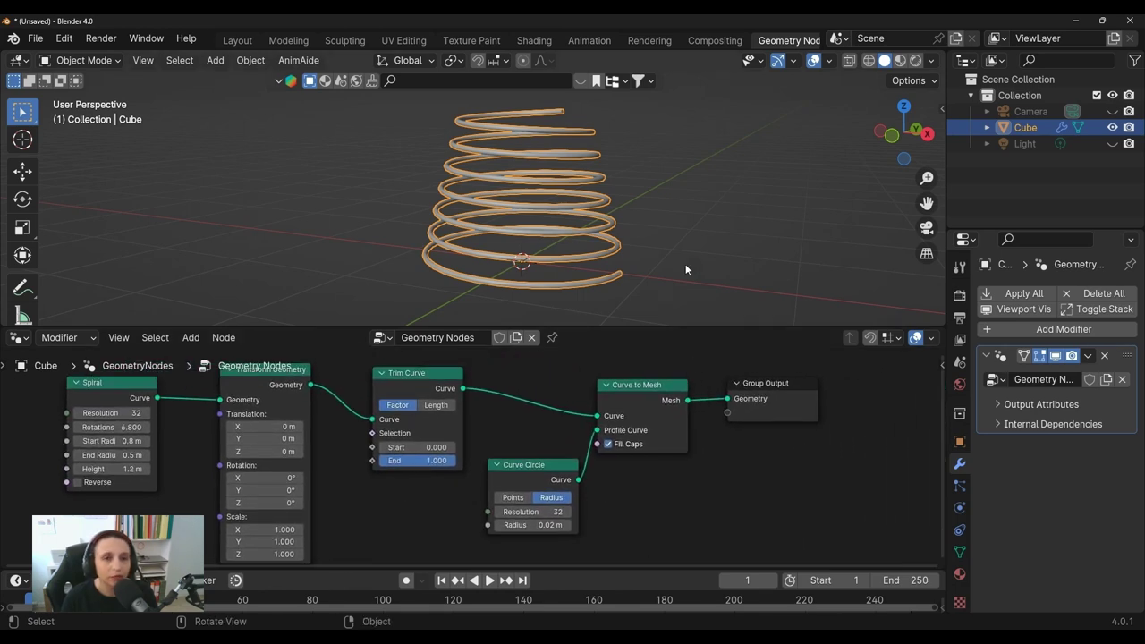
click(85, 61)
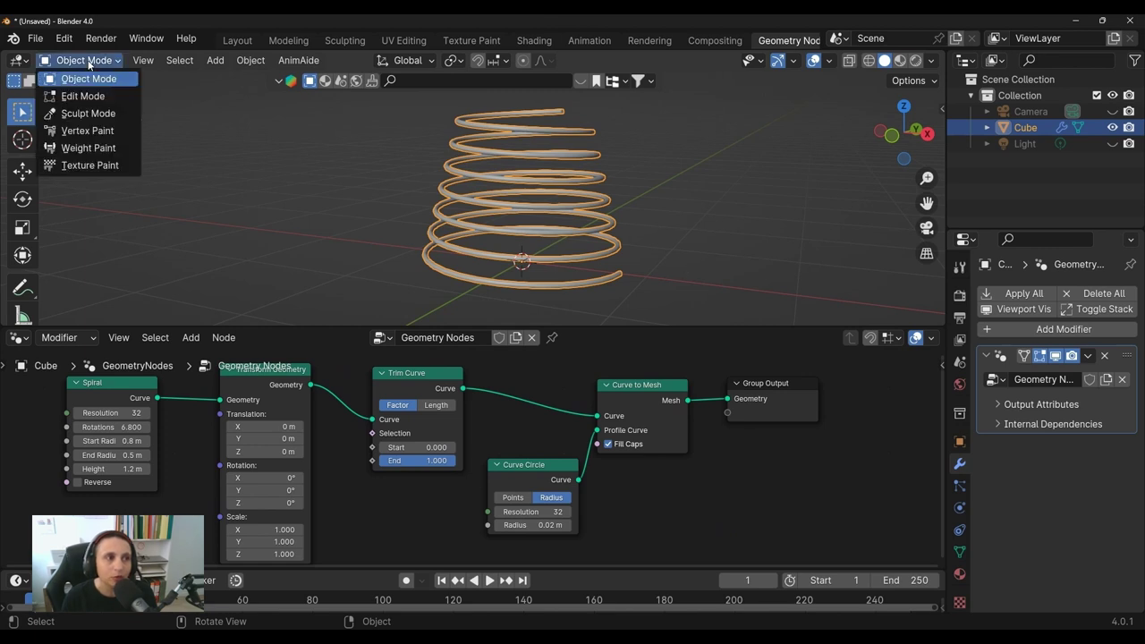
click(89, 97)
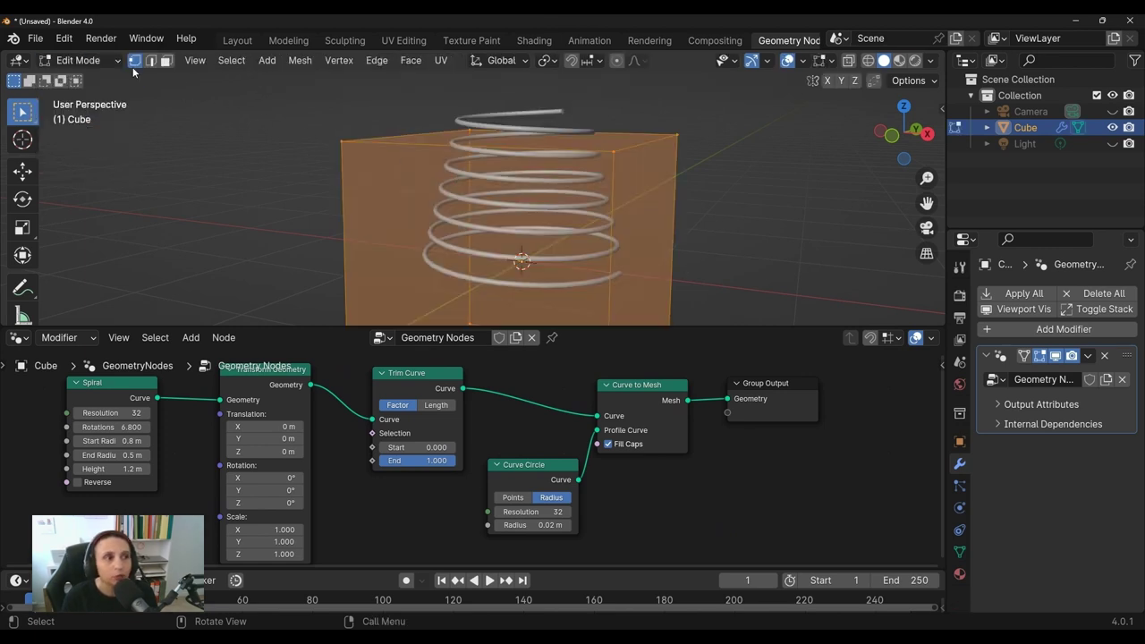
key(Tab)
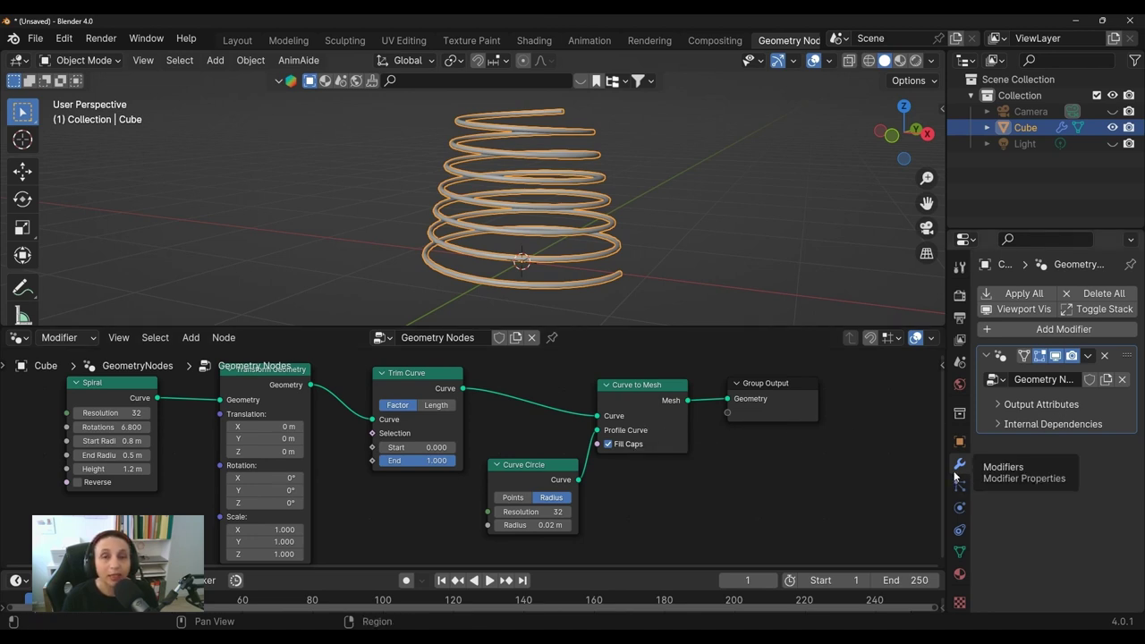
Apply the Geometry Nodes modifier so the spring becomes real mesh geometry
click(1088, 356)
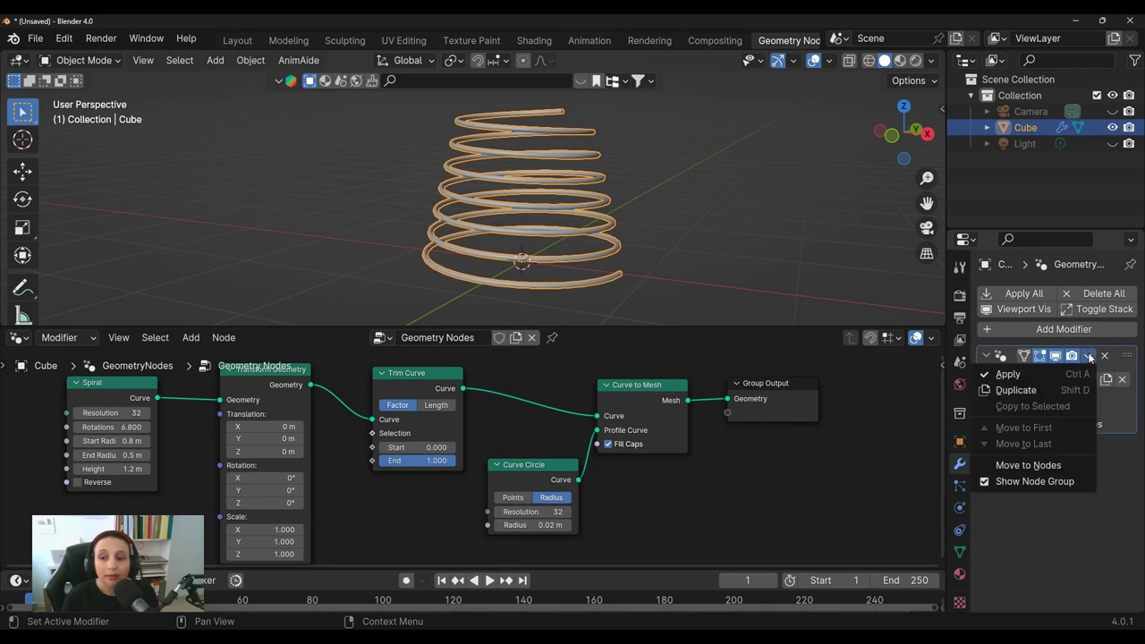
click(1032, 374)
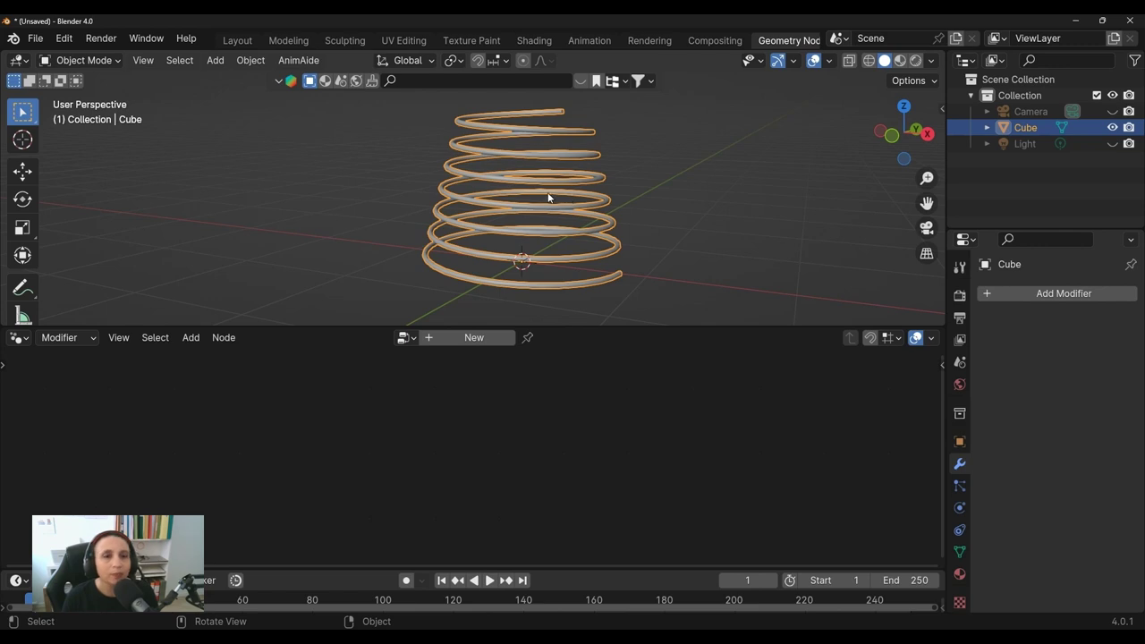
scroll(675, 250, up, 2)
scroll(686, 265, down, 2)
Inspect the spring's mesh in Edit Mode, then return to Object Mode
drag(666, 327, 670, 388)
mouse_move(676, 297)
middle_down()
mouse_move(469, 287)
mouse_move(536, 279)
middle_up()
click(115, 60)
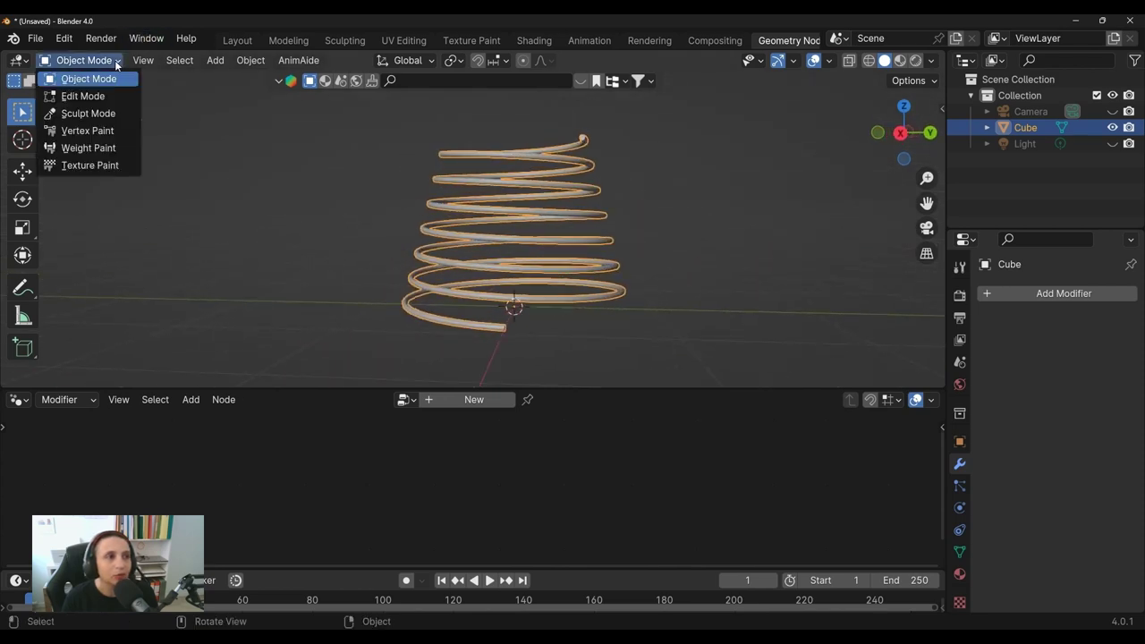
click(104, 101)
scroll(564, 255, up, 2)
scroll(565, 256, up, 5)
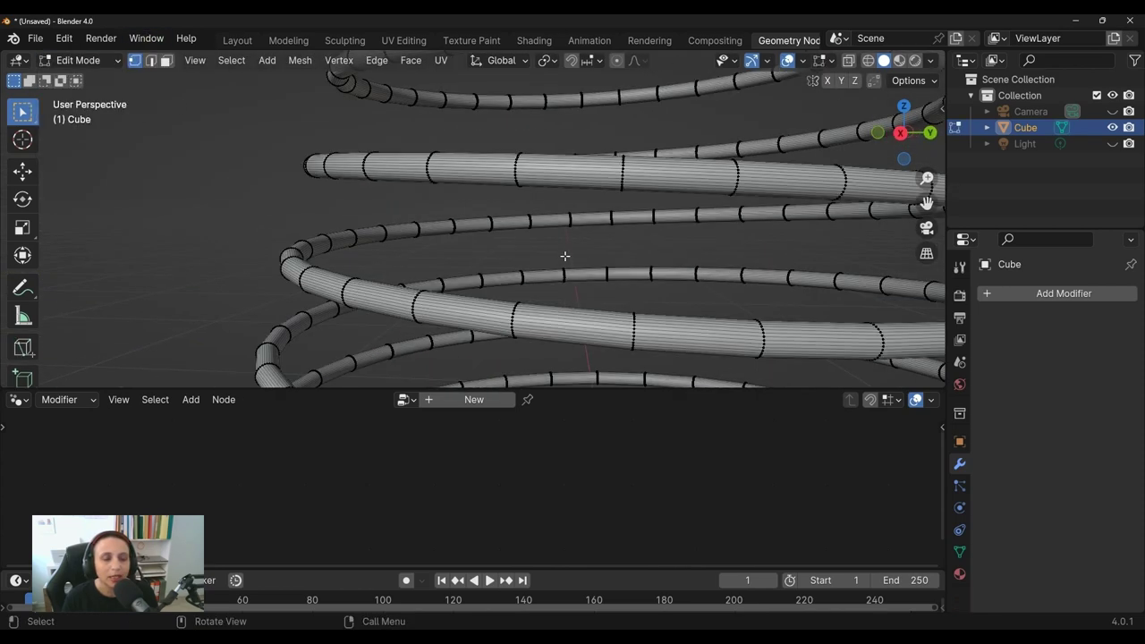
scroll(569, 264, down, 4)
scroll(643, 248, down, 4)
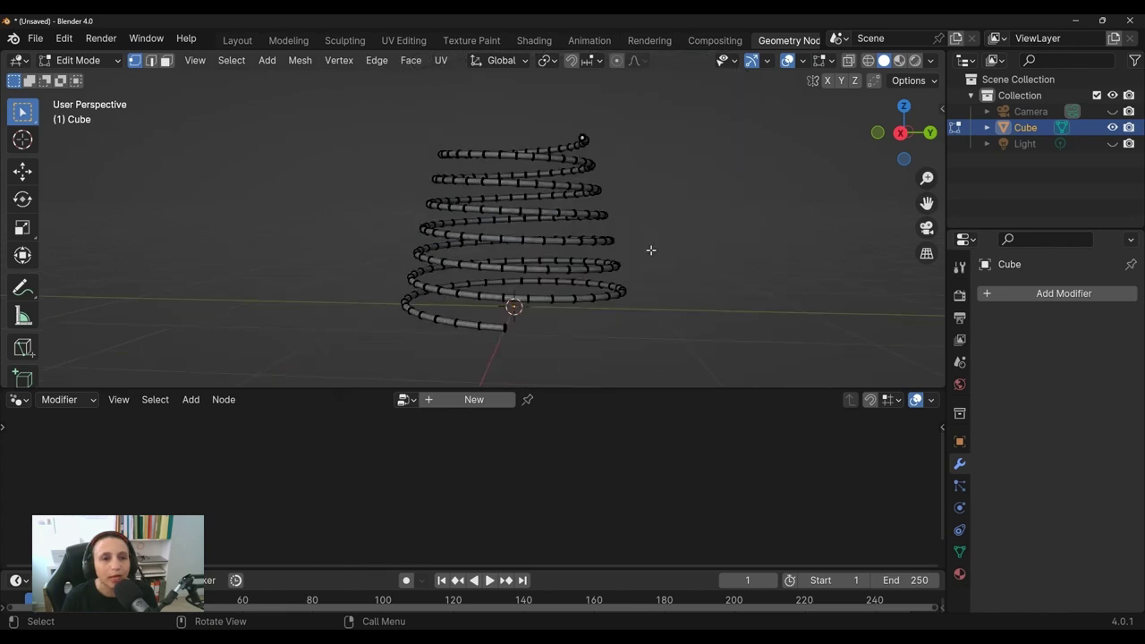
mouse_move(649, 250)
middle_down()
mouse_move(606, 284)
mouse_move(237, 117)
middle_up()
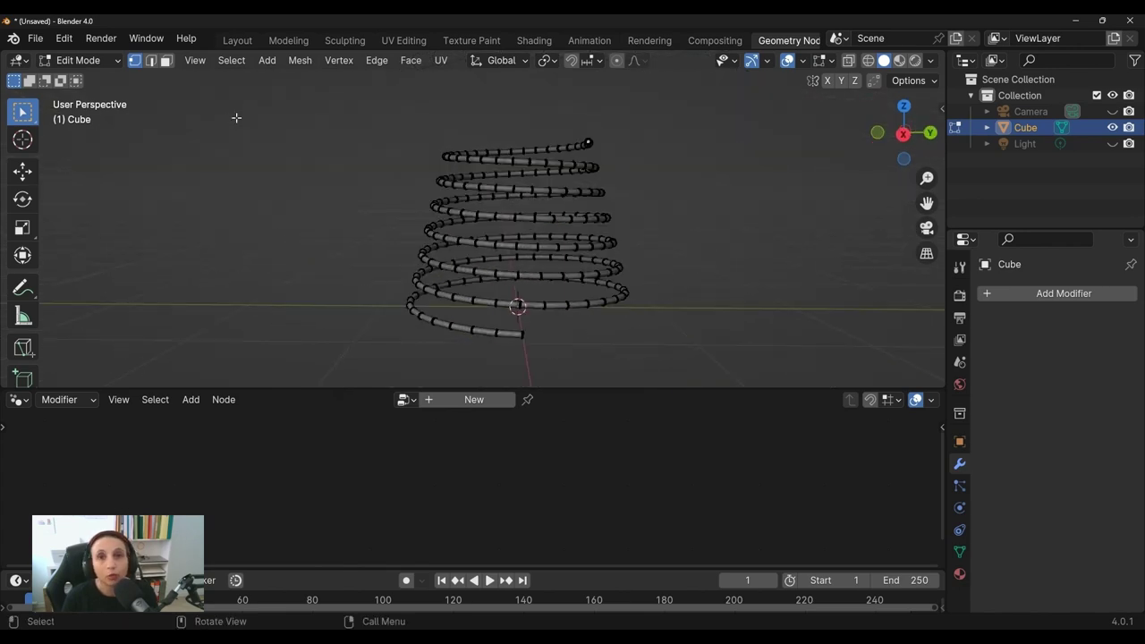
click(86, 60)
click(93, 77)
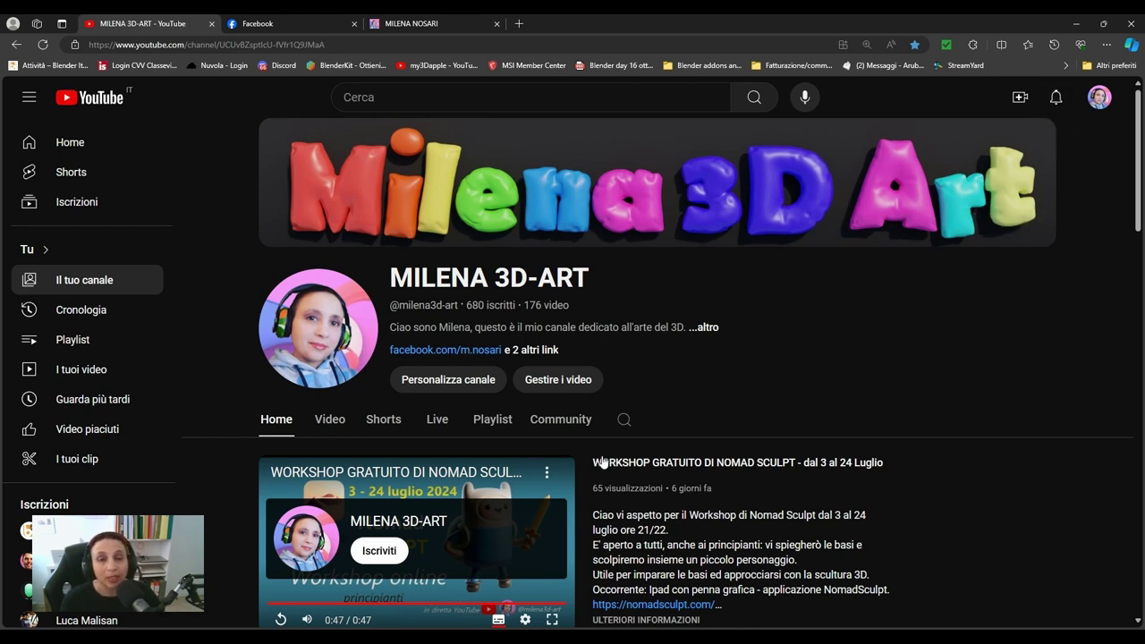
scroll(573, 435, down, 2)
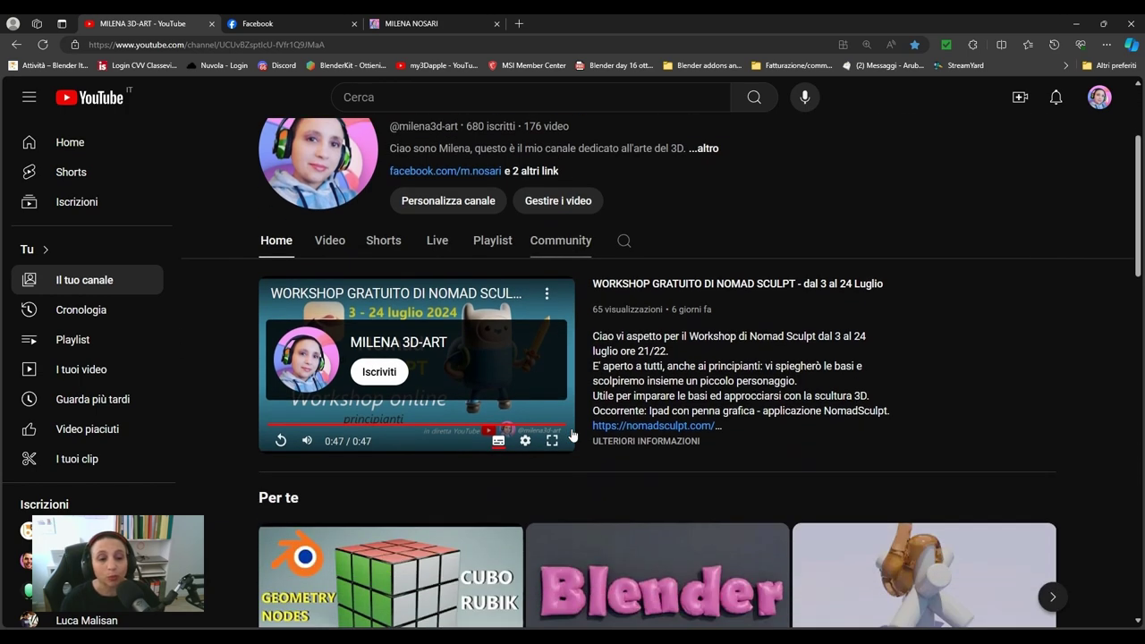
scroll(572, 435, down, 2)
scroll(572, 435, down, 1)
scroll(572, 435, down, 2)
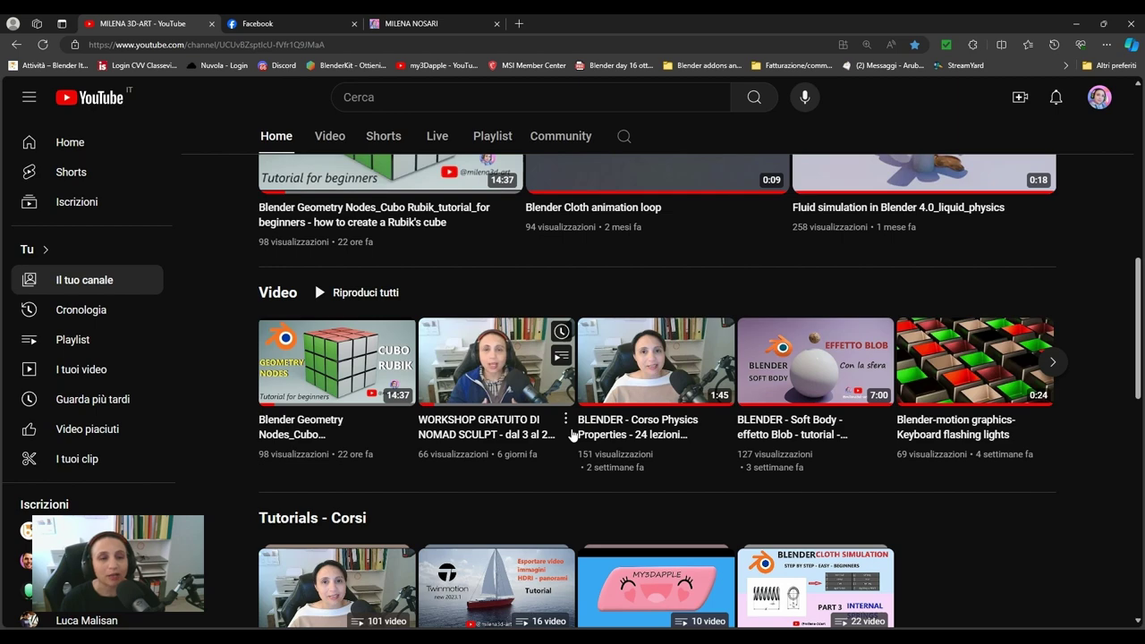
scroll(572, 435, up, 3)
scroll(572, 434, up, 3)
Browse the Gumroad store down to the '3D models - GENERIC' section with six Blender models
click(412, 23)
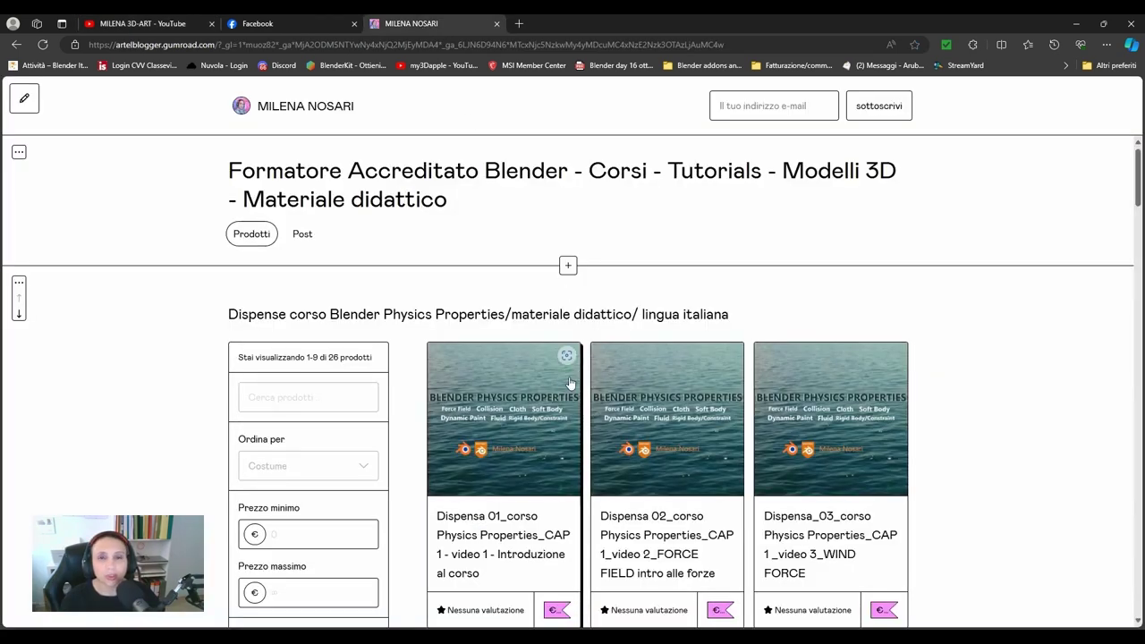
scroll(570, 382, down, 1)
scroll(569, 383, down, 3)
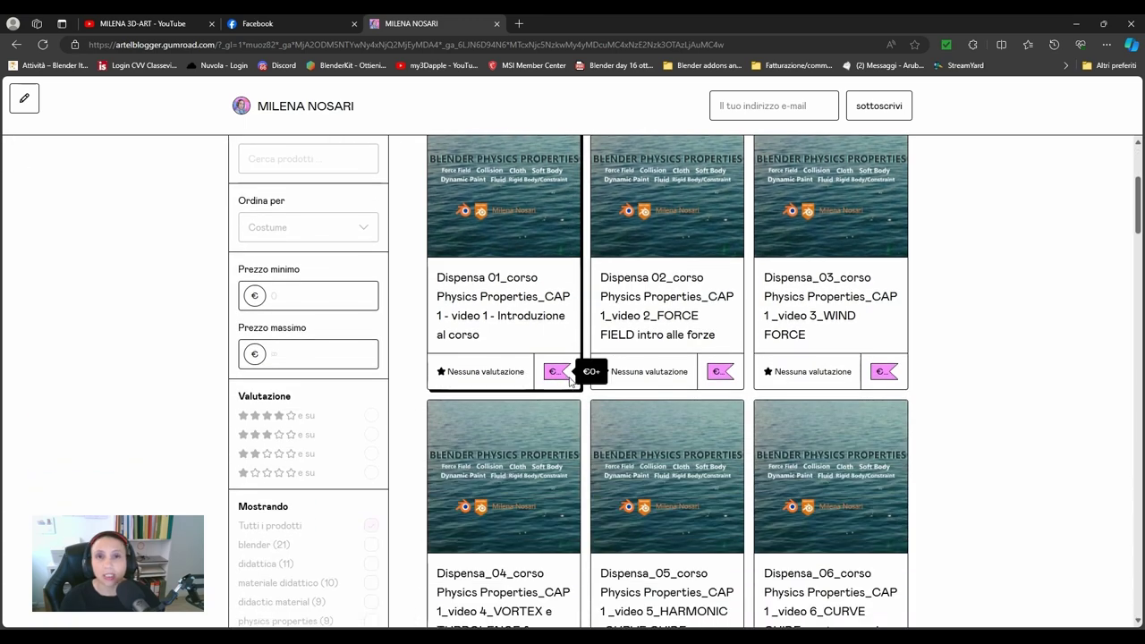
scroll(570, 382, down, 4)
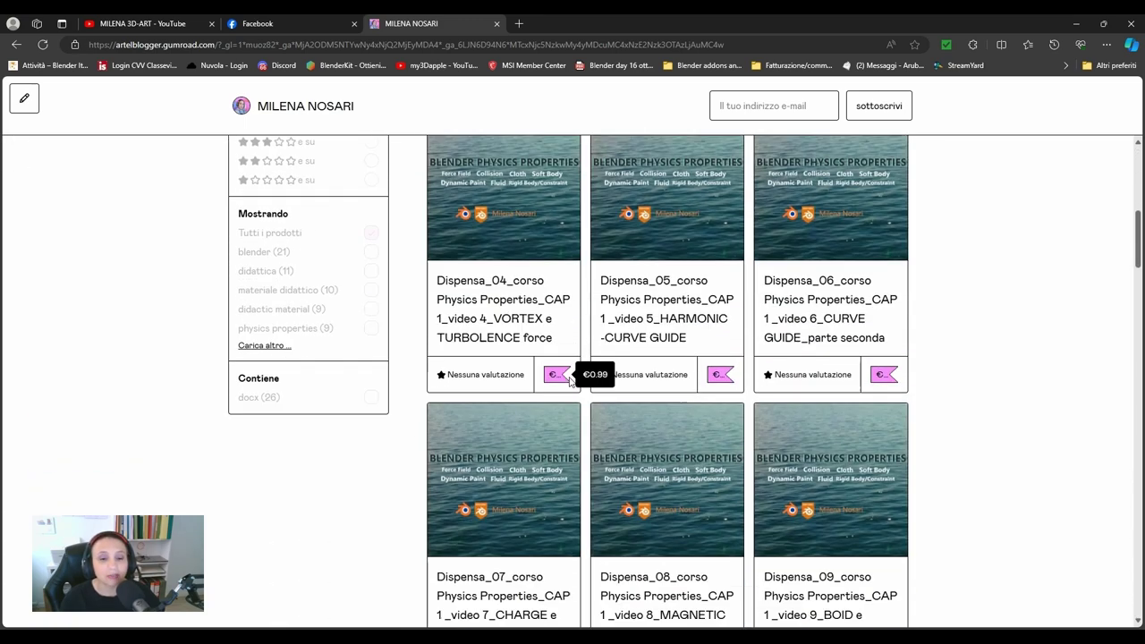
scroll(568, 385, down, 3)
scroll(569, 385, down, 3)
scroll(569, 386, down, 2)
scroll(569, 386, down, 3)
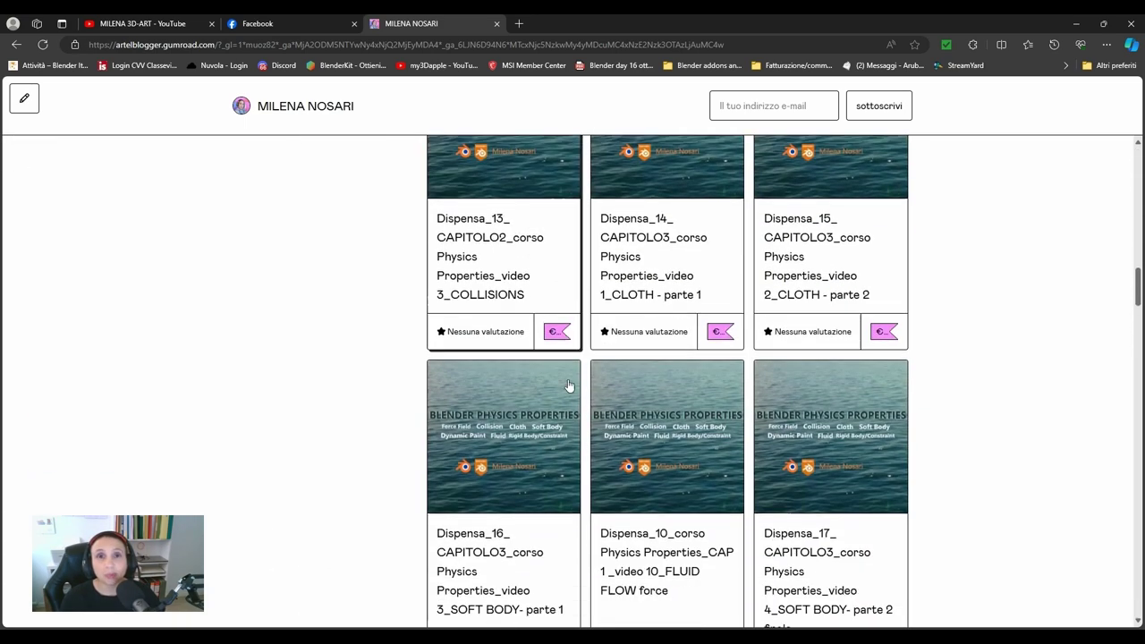
scroll(568, 386, down, 4)
scroll(567, 385, down, 2)
scroll(567, 386, down, 4)
scroll(568, 386, down, 4)
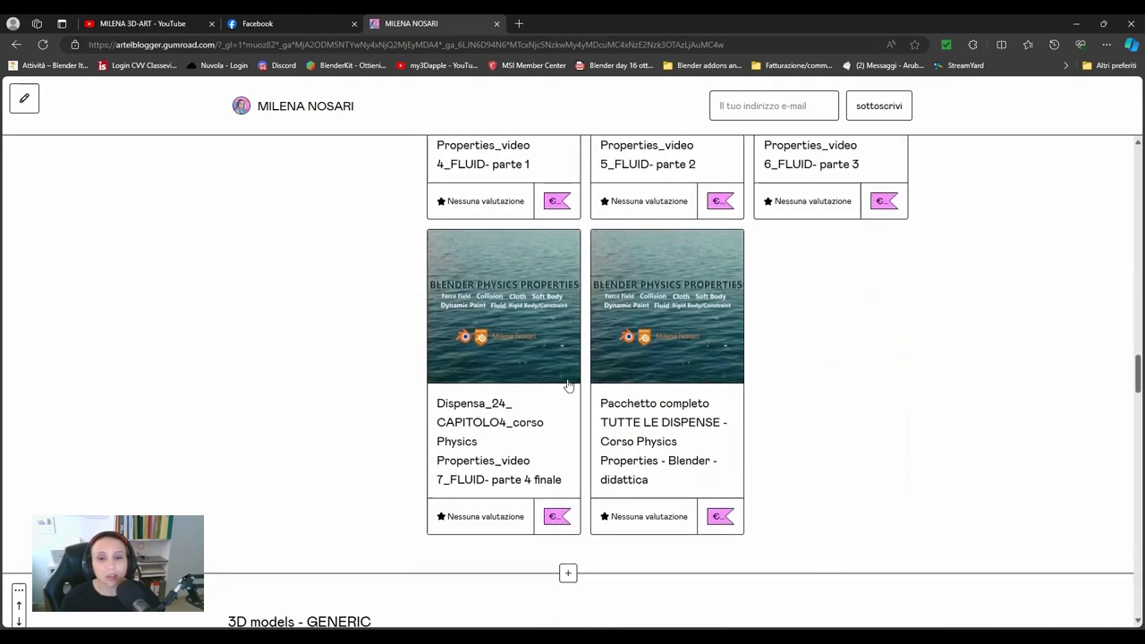
scroll(568, 386, down, 5)
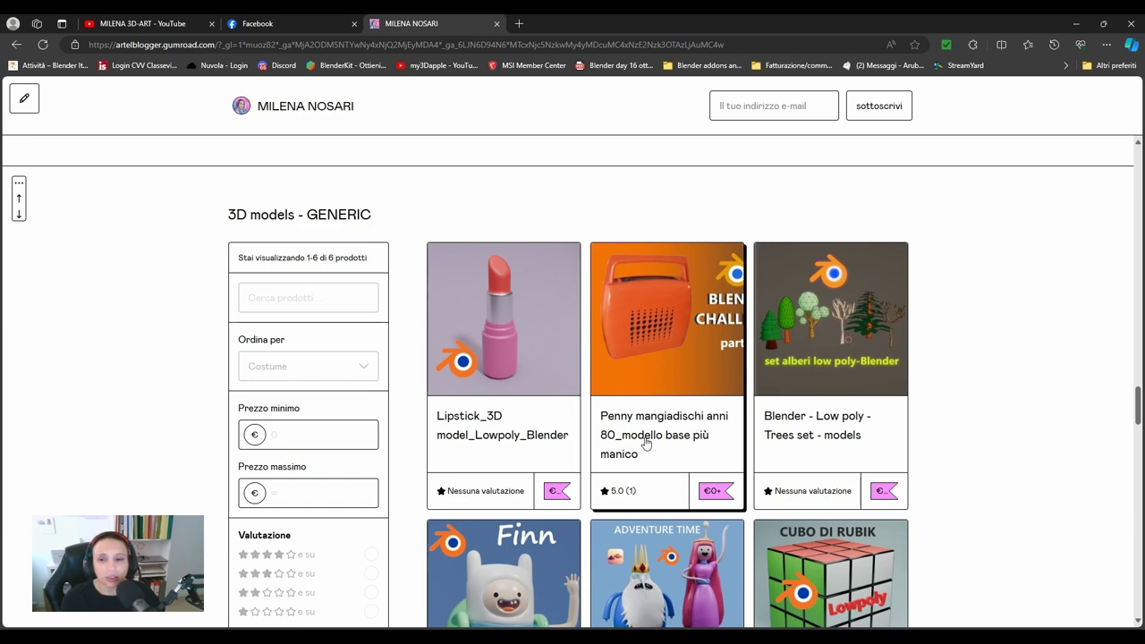
scroll(646, 443, down, 3)
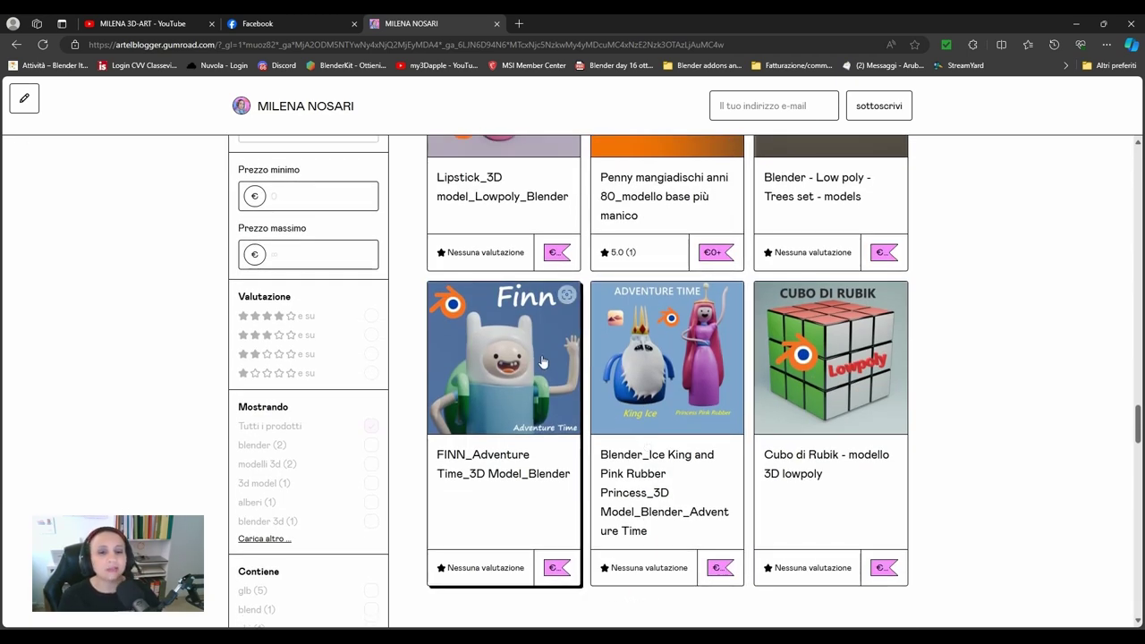
scroll(545, 363, down, 2)
scroll(555, 375, up, 3)
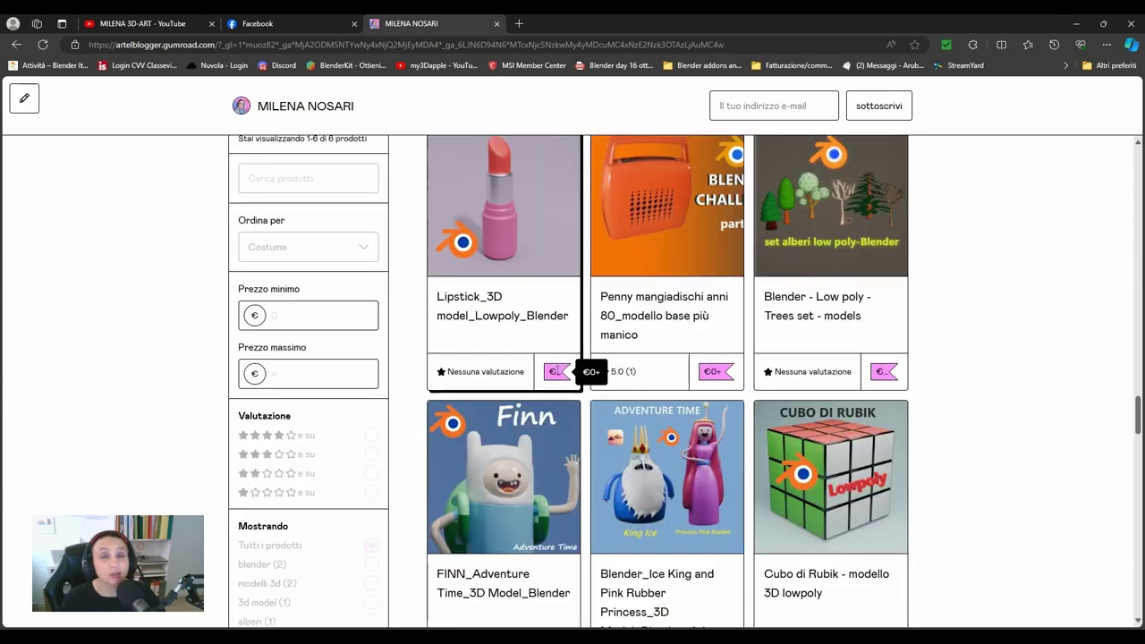